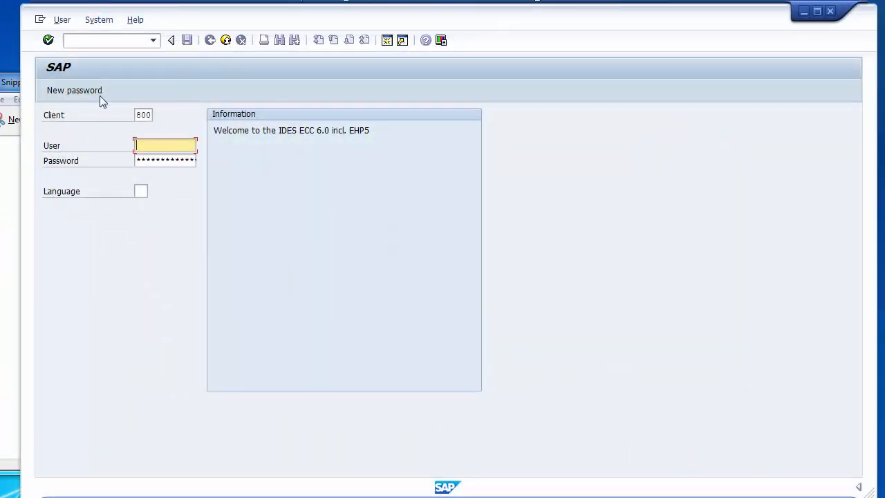
- Close the Snipping Tool window without saving the snip
left_click(1, 83)
left_click(187, 89)
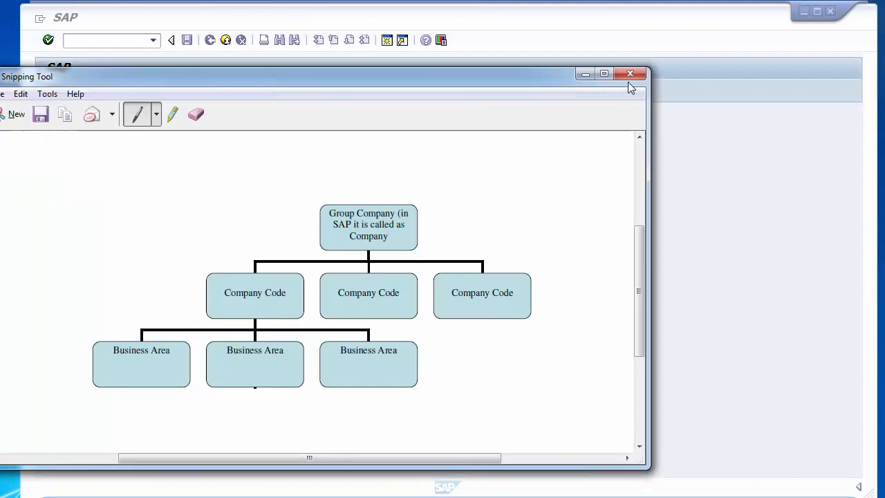
left_click(628, 77)
left_click(376, 282)
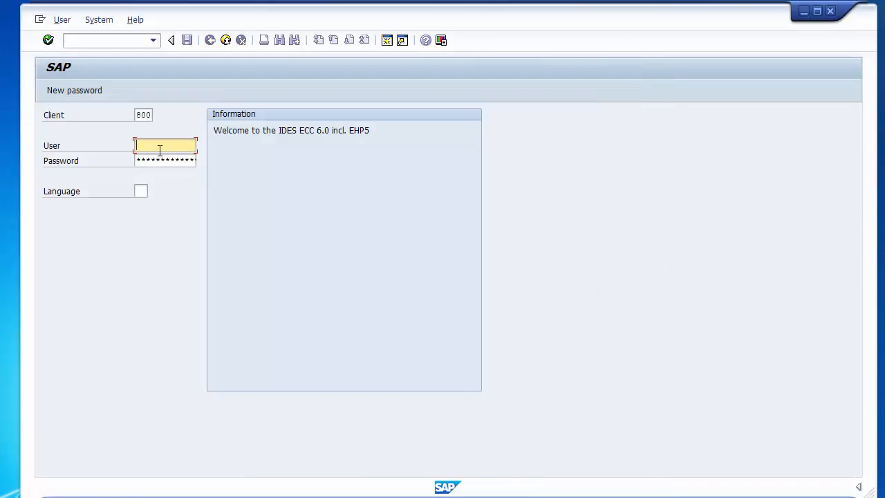
- Enter the SAP user ID and password on the logon screen for client 800
type("user10")
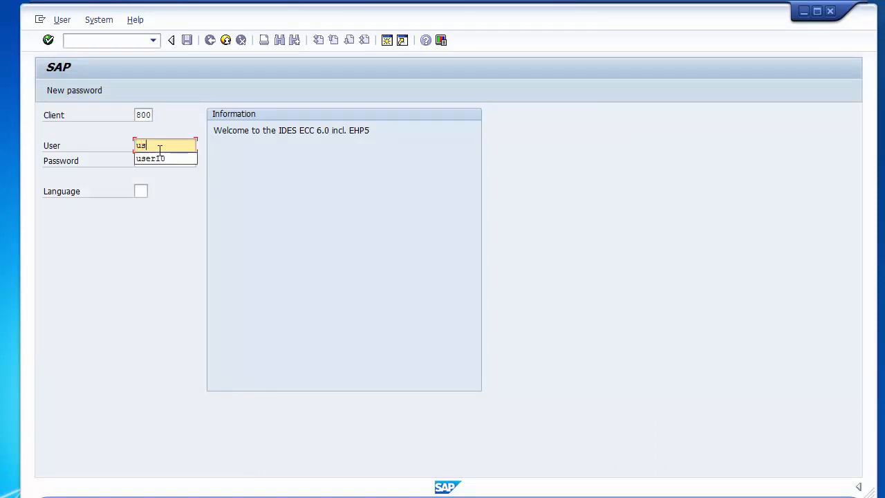
key("Tab")
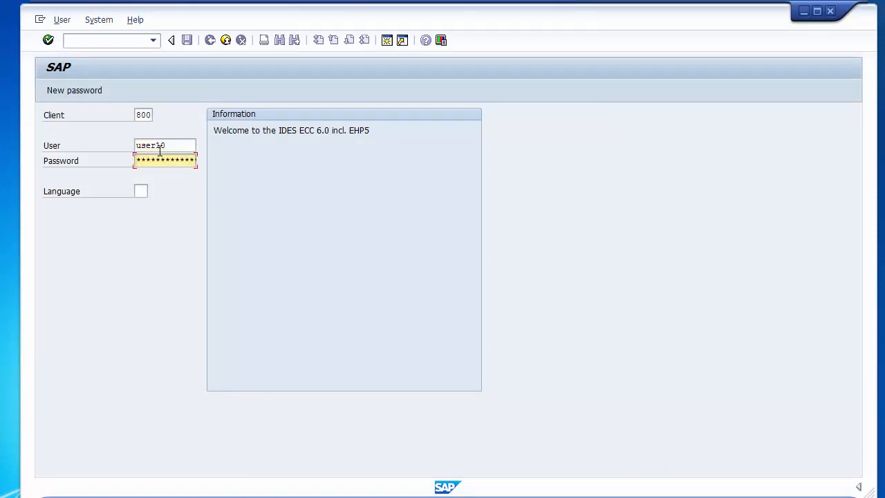
type("**")
left_click(144, 116)
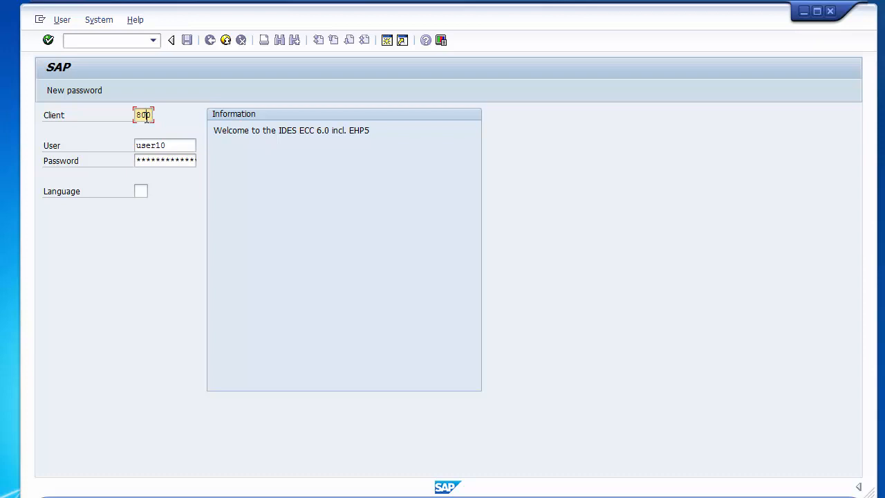
- Submit the logon for client 800 to reach the SAP Easy Access menu
left_click(178, 147)
left_click(178, 160)
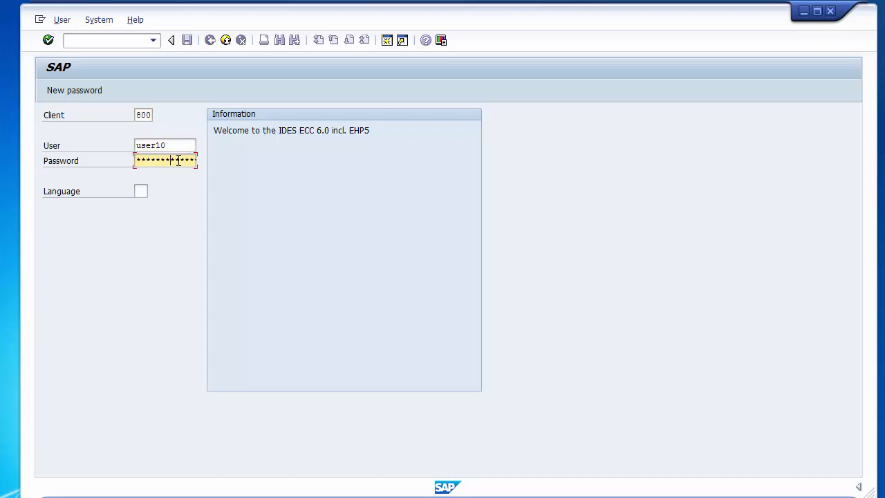
key("Return")
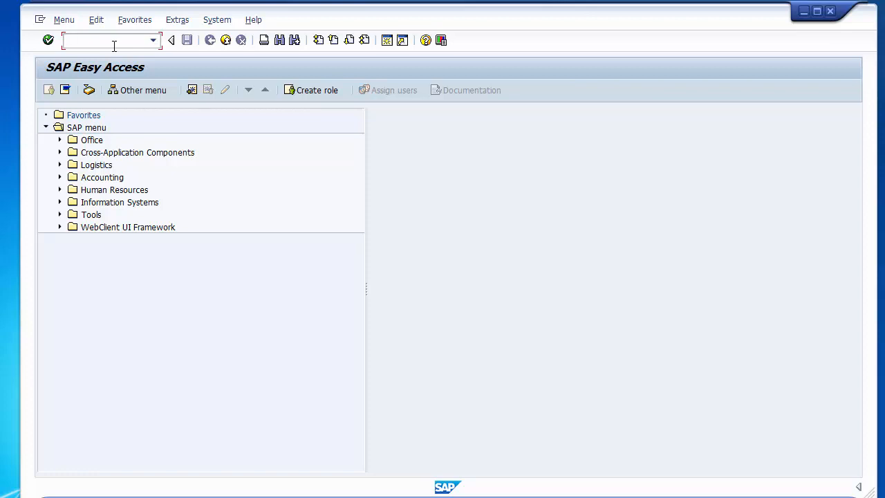
- Run transaction SPRO and open the SAP Reference IMG
type("spro")
key("Return")
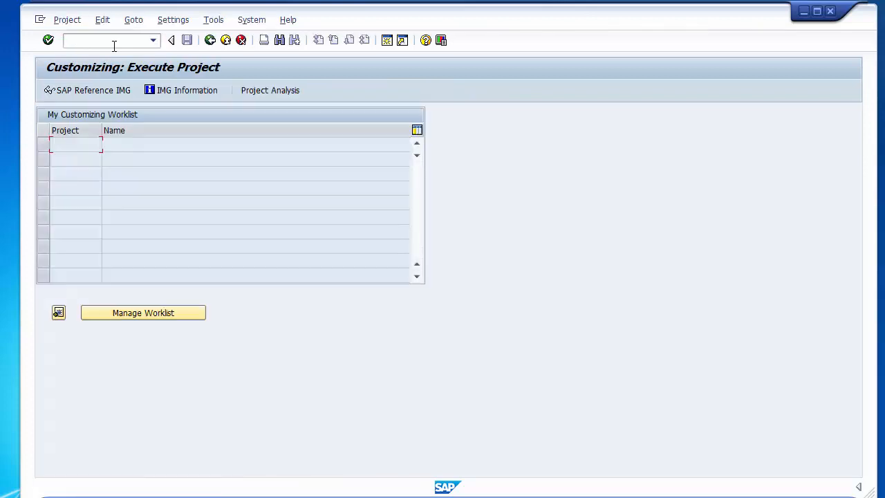
left_click(109, 93)
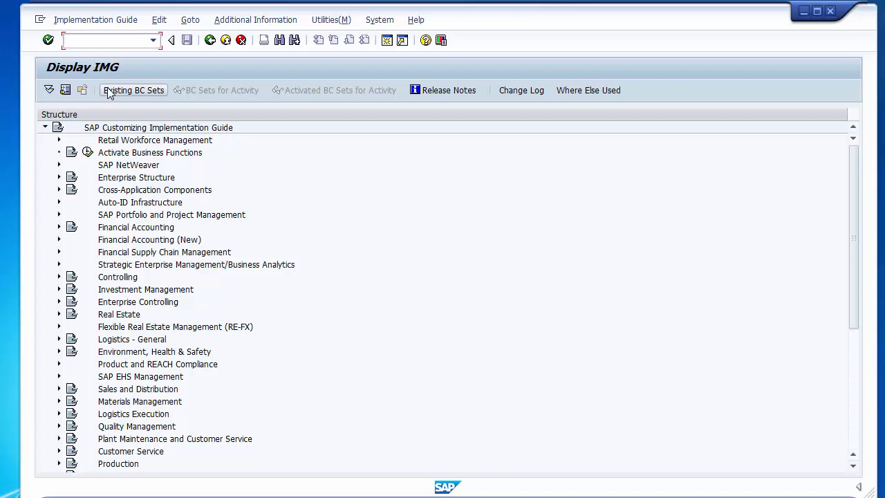
- Review the IMG areas: Financial Accounting (New), Controlling, SD, MM, Plant Maintenance, Quality Management
left_click(139, 241)
left_click(131, 277)
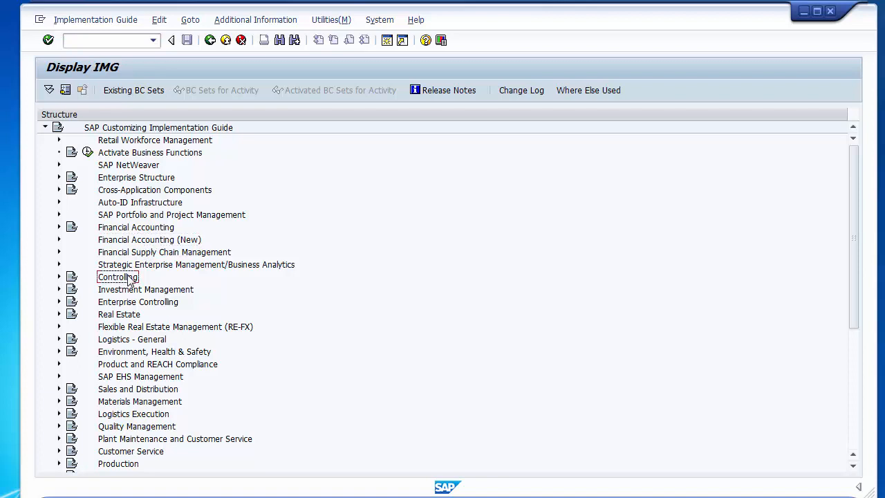
left_click(138, 390)
left_click(162, 401)
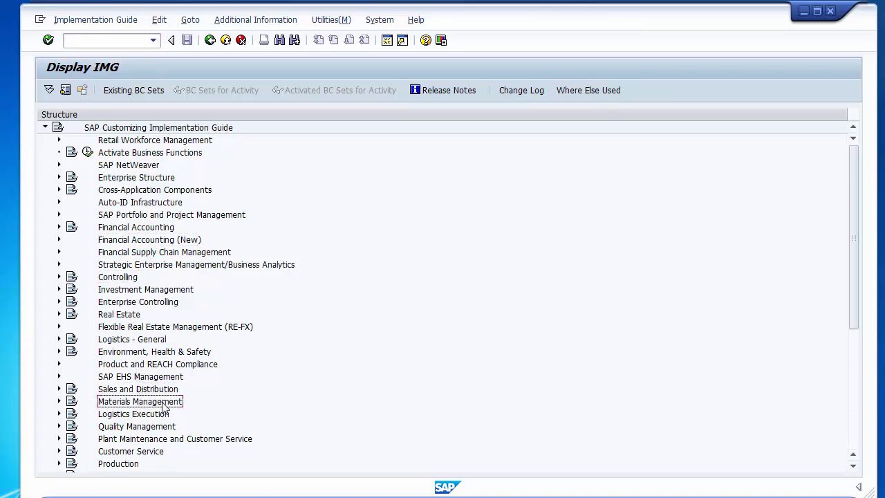
left_click(139, 441)
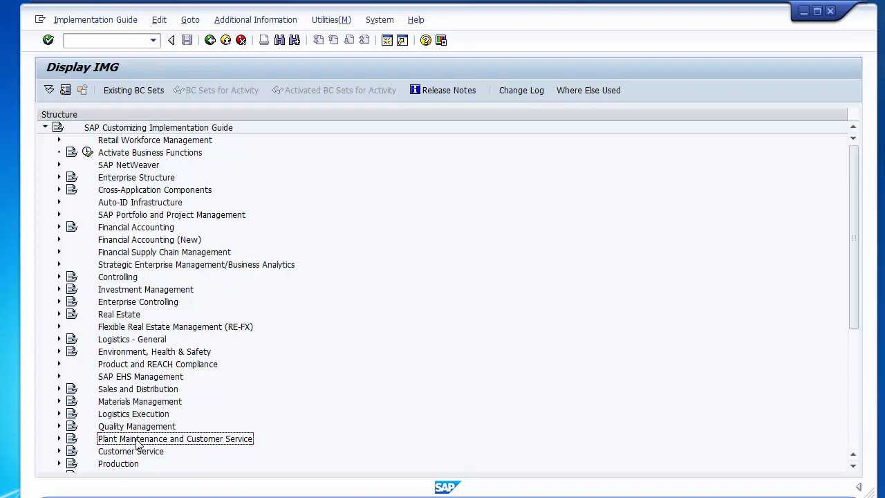
left_click(131, 427)
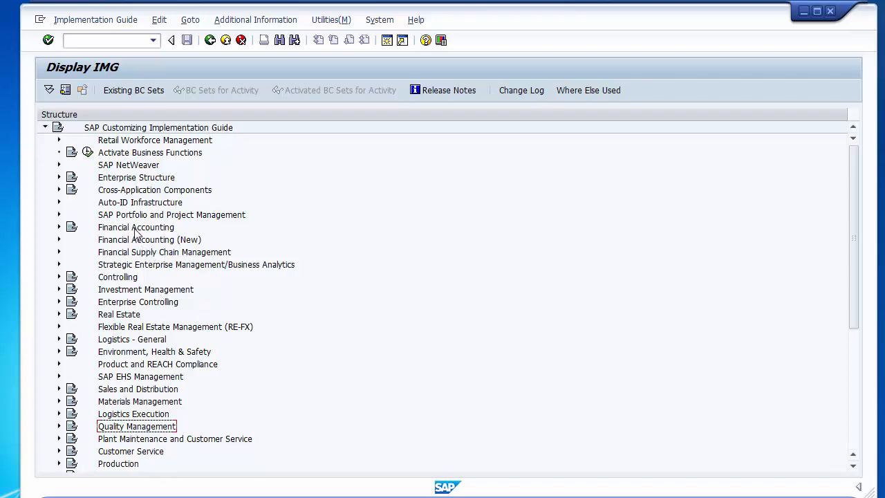
left_click(307, 497)
- Review the Enterprise Structure Settings slide in PowerPoint, editing its bullet list, then return to SAP
left_click(325, 495)
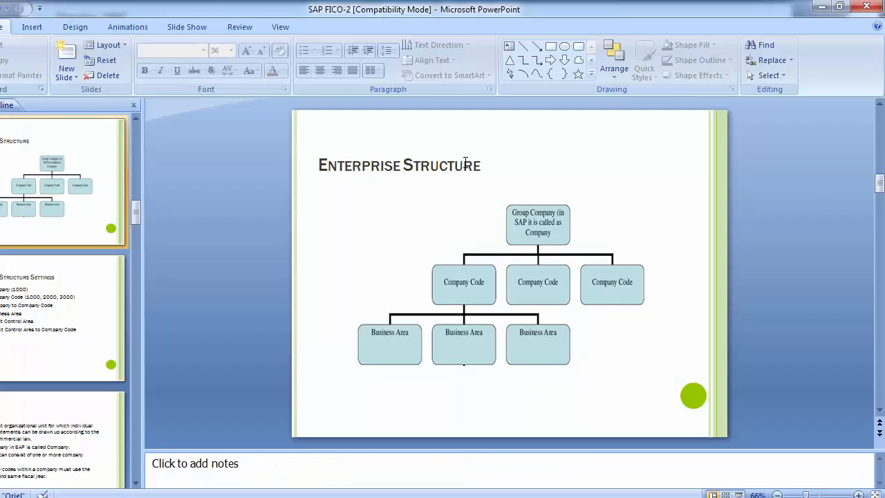
left_click(538, 228)
left_click(111, 306)
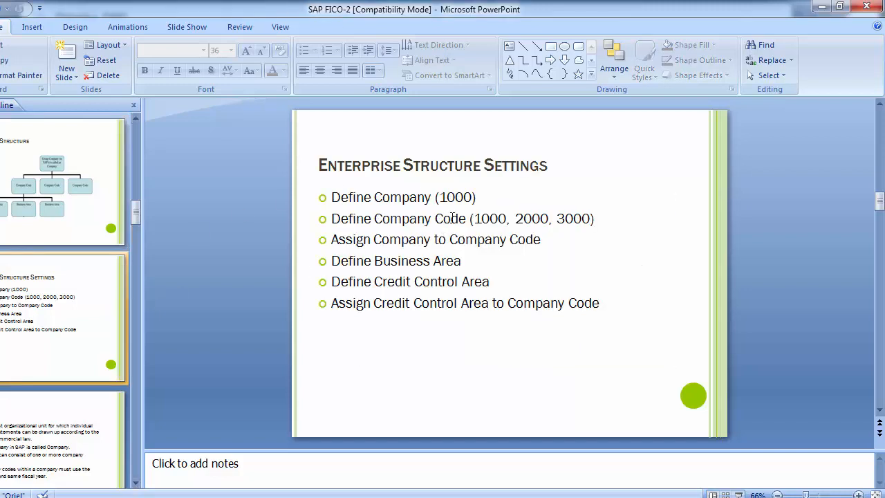
left_click(480, 198)
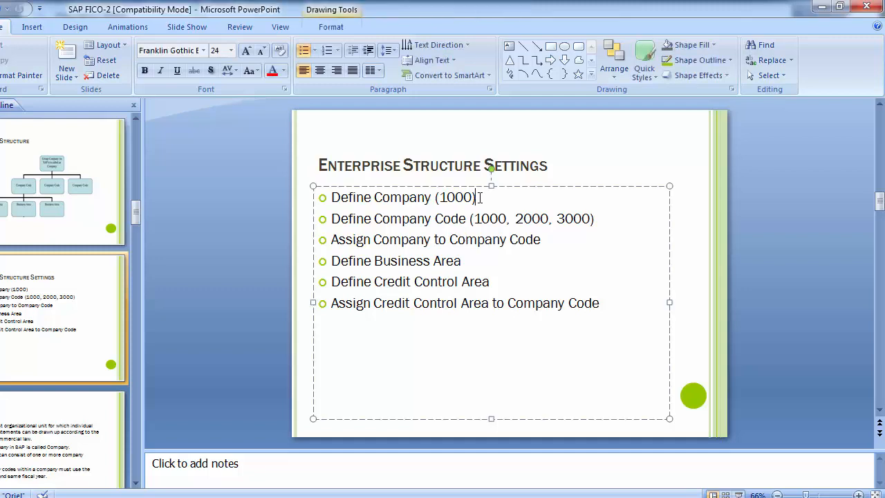
key("BackSpace")
key("BackSpace")
key("BackSpace")
key("alt+Tab")
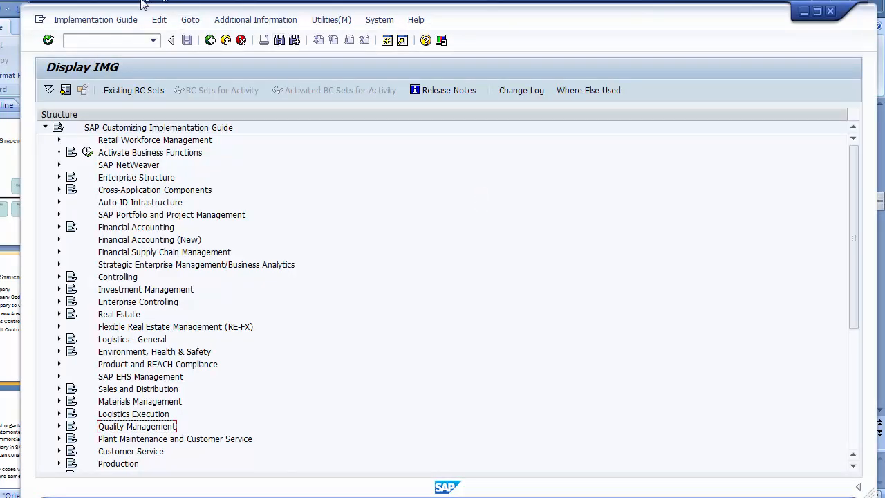
- Expand Enterprise Structure > Definition > Financial Accounting in the IMG tree
left_click(112, 180)
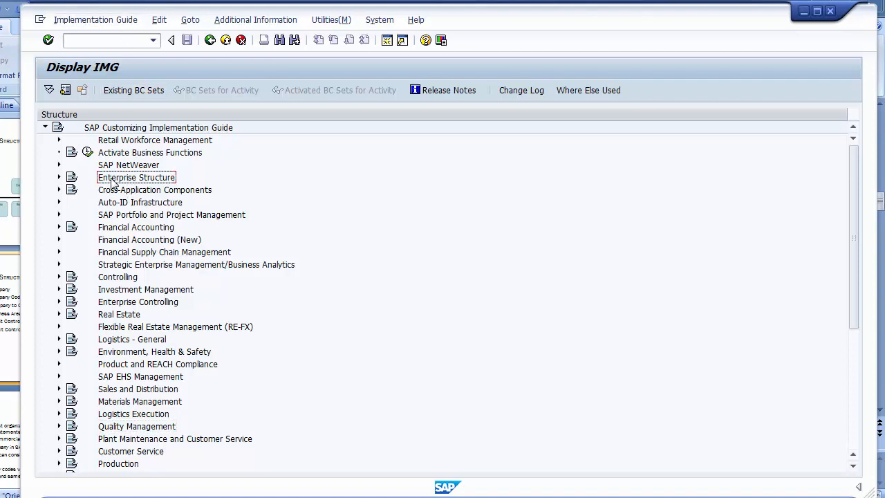
left_click(60, 178)
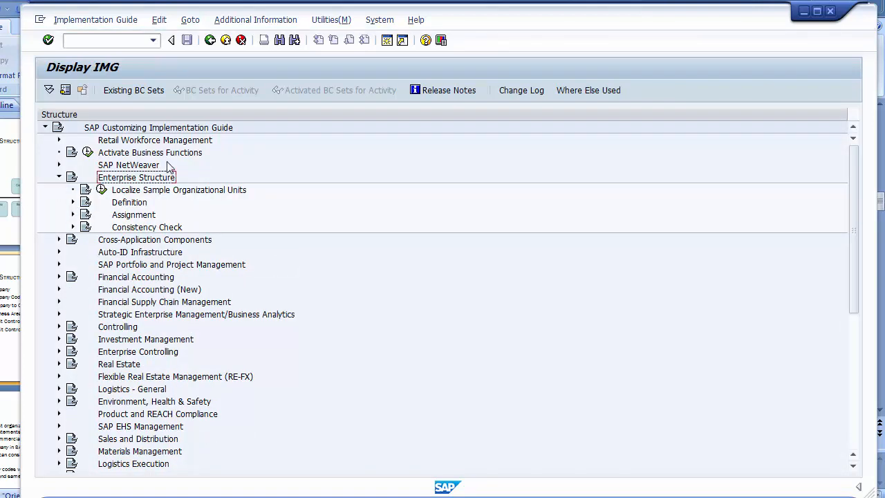
left_click(134, 204)
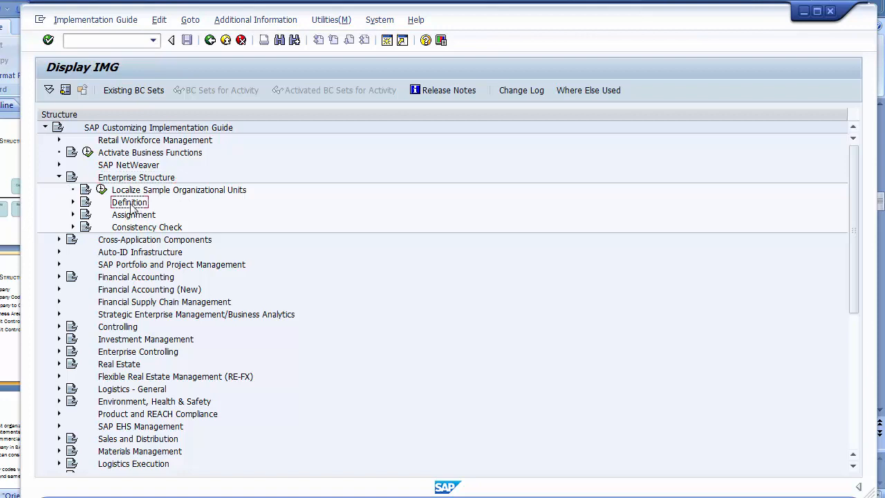
left_click(134, 215)
left_click(128, 205)
left_click(73, 202)
left_click(133, 215)
left_click(87, 215)
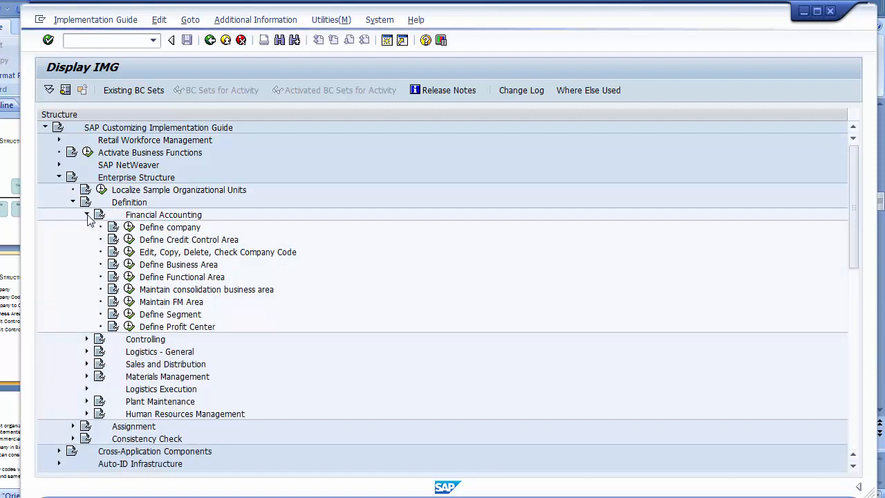
- Run the Define company activity under Financial Accounting
left_click(174, 228)
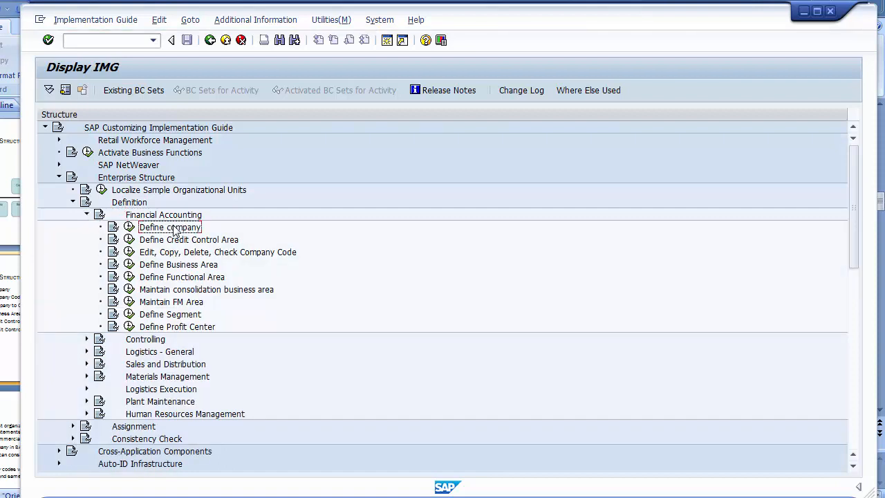
left_click(245, 257)
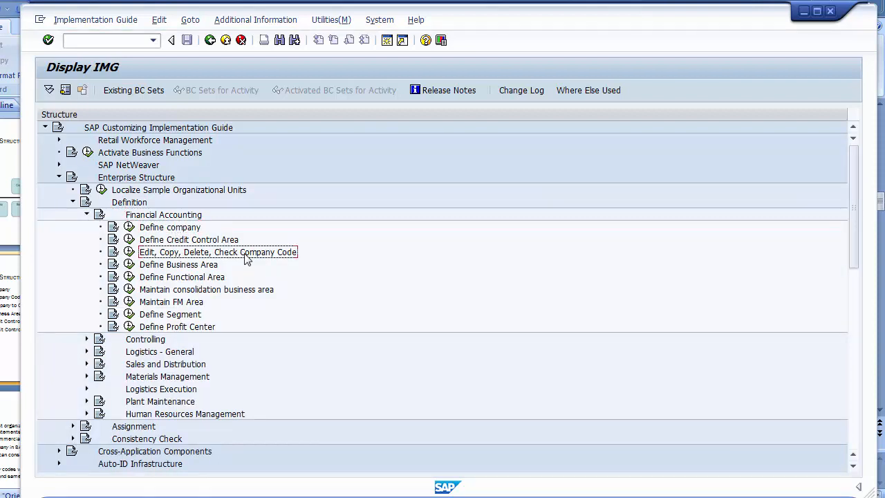
left_click(157, 231)
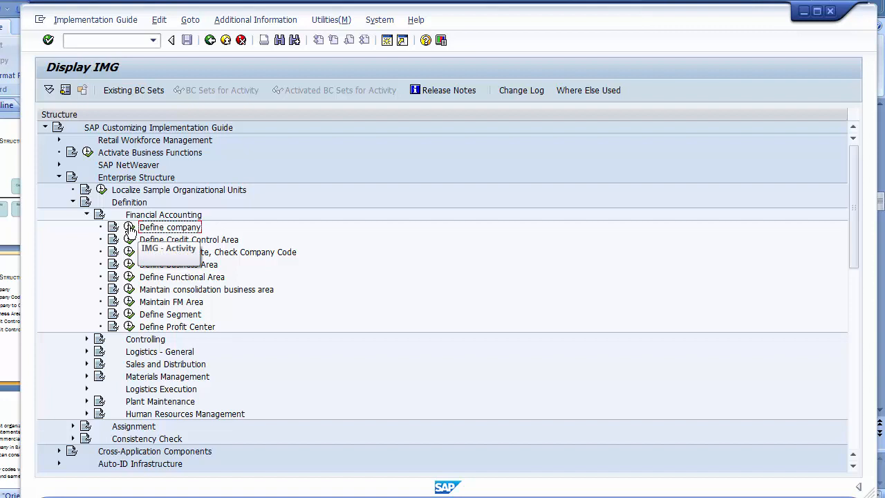
left_click(130, 228)
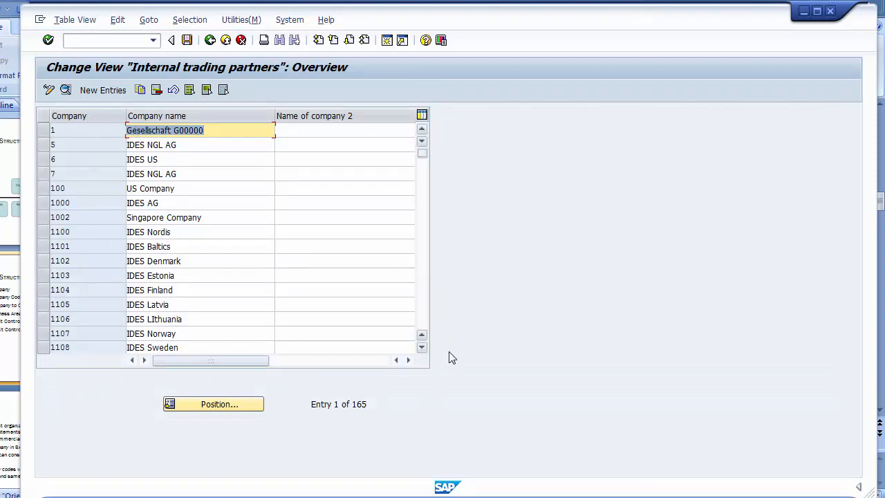
- Scroll through the 165 existing partner companies, such as 1000 IDES AG, then return to the top
left_click(422, 320)
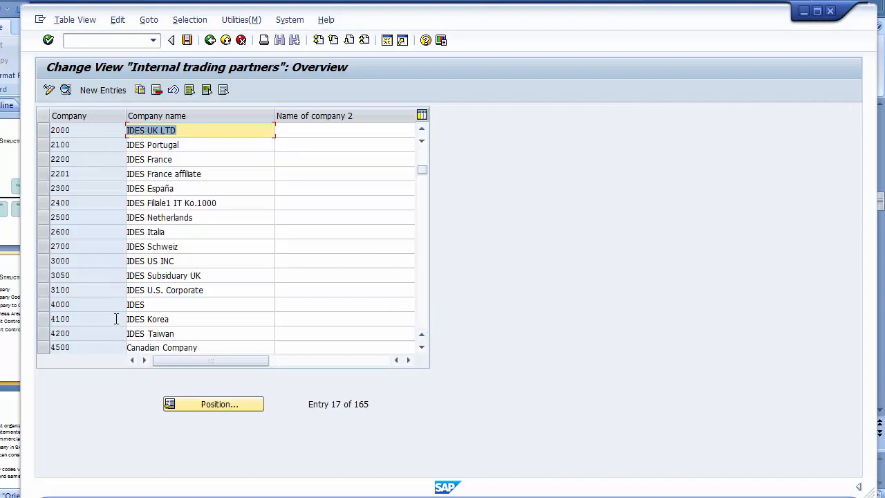
left_click(423, 324)
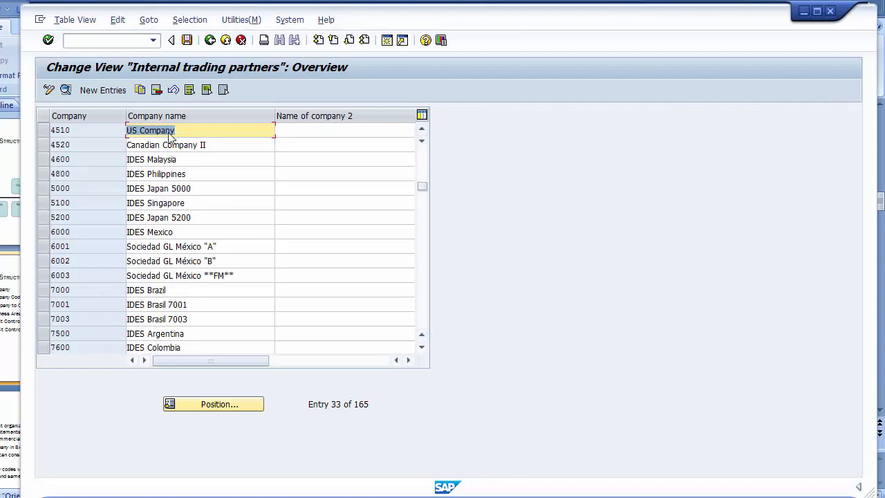
left_click(422, 320)
left_click(422, 320)
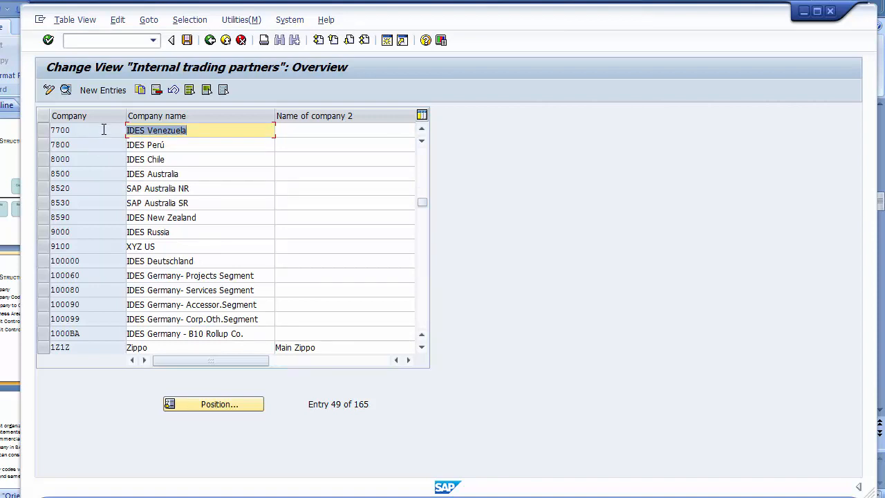
left_click(88, 159)
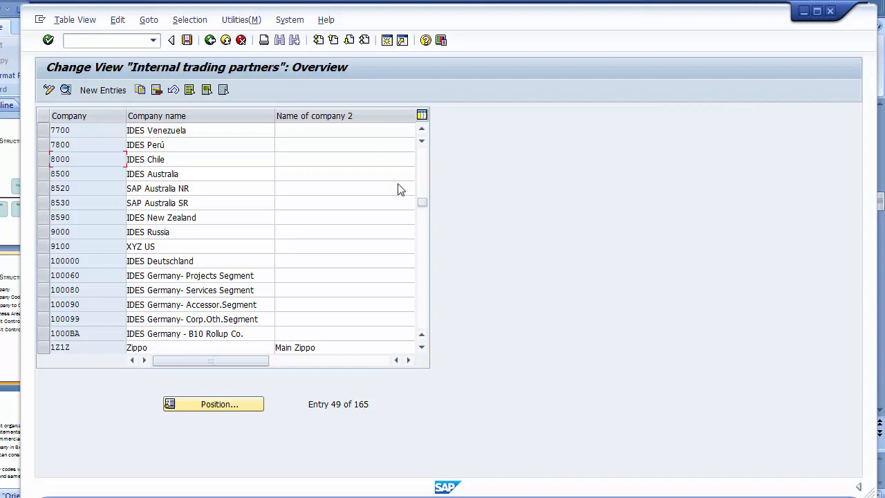
left_click_drag(424, 202, 424, 154)
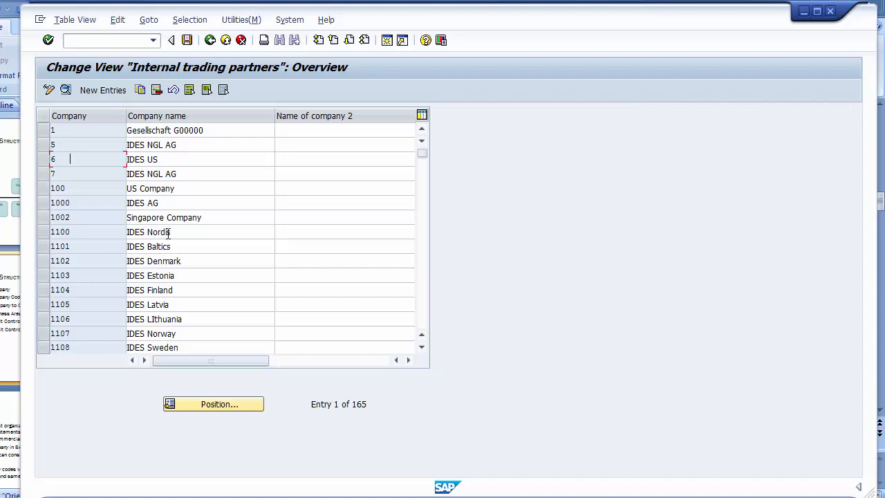
left_click(424, 321)
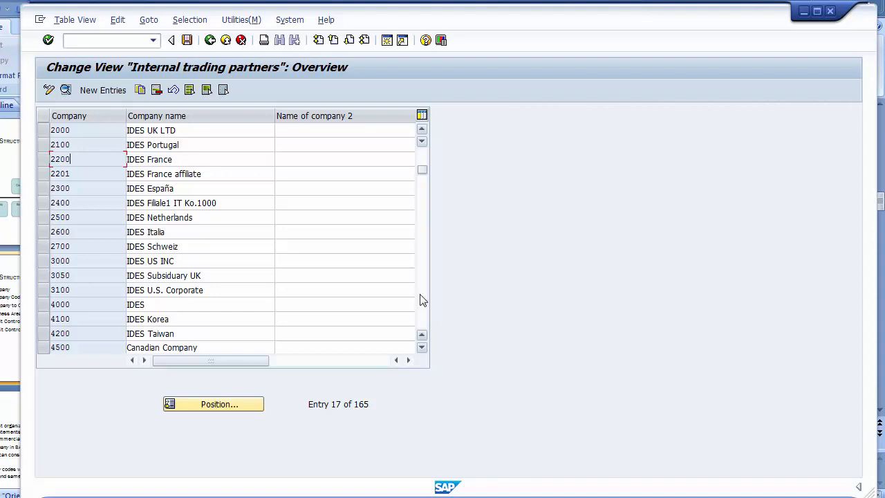
left_click(422, 156)
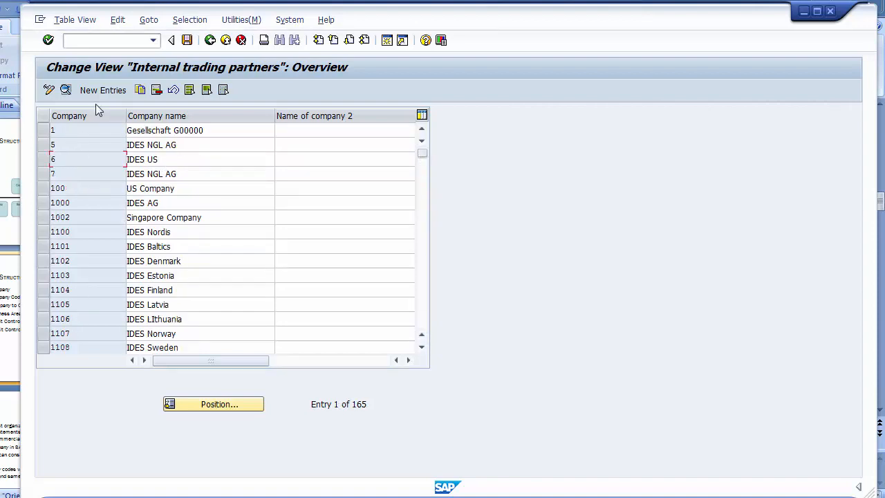
left_click(423, 346)
left_click(423, 347)
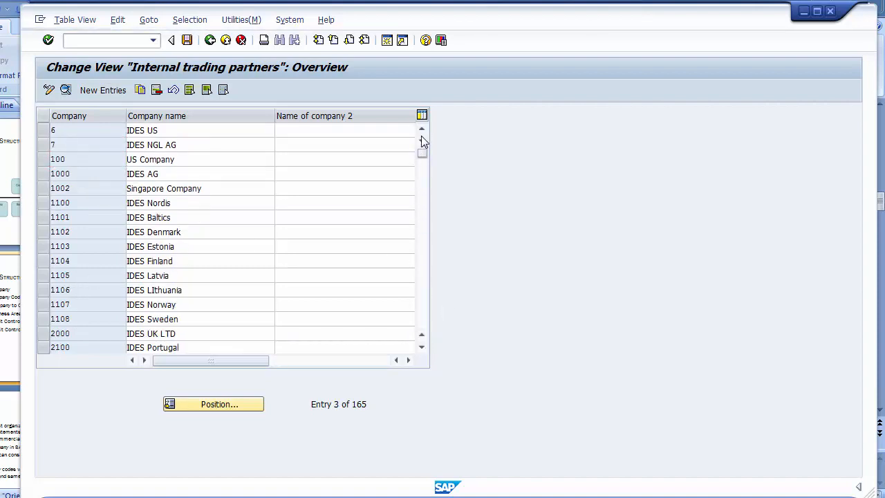
scroll(421, 135, "up", 2)
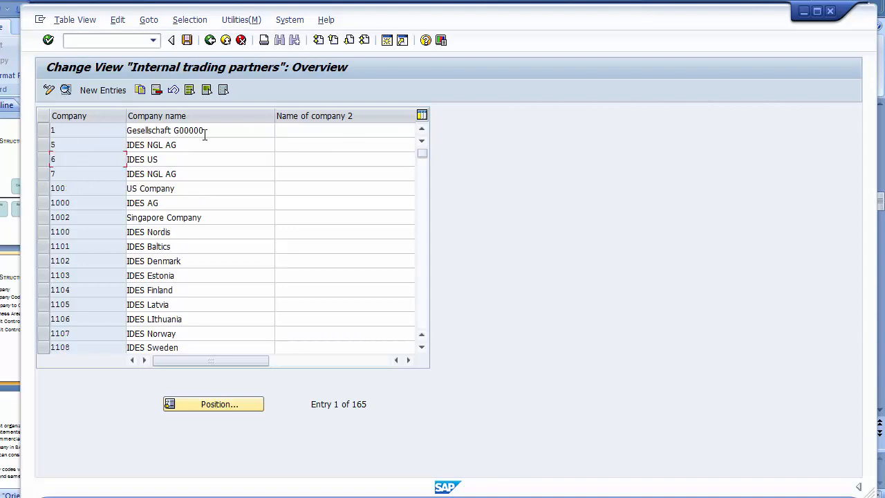
- Add new company 120000 named IBM Group with street 2020 and city Texas
left_click(102, 90)
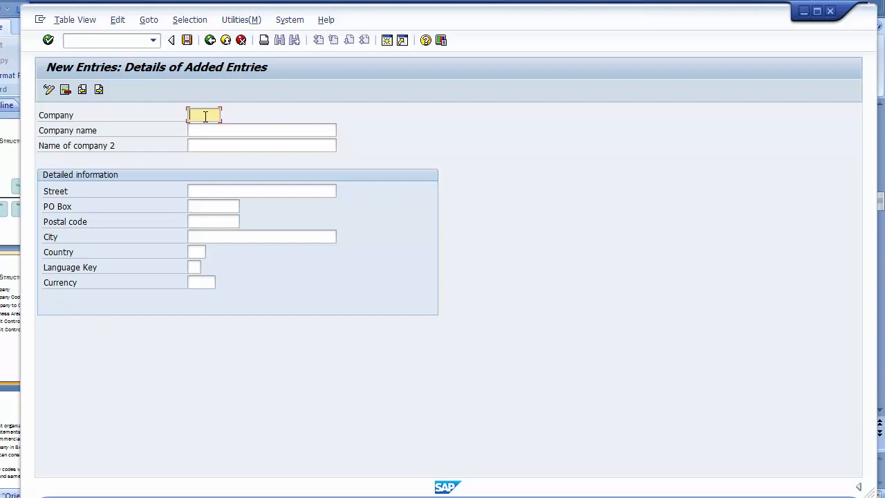
type("120000")
left_click(209, 128)
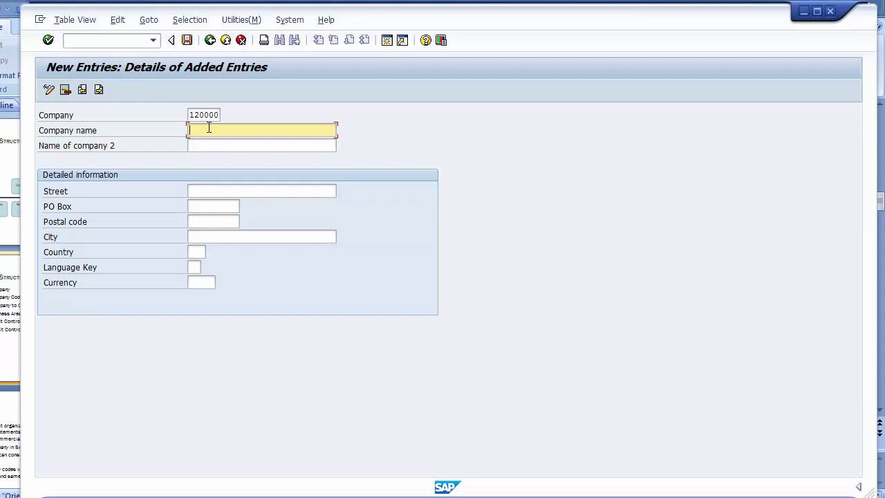
type("A")
key("BackSpace")
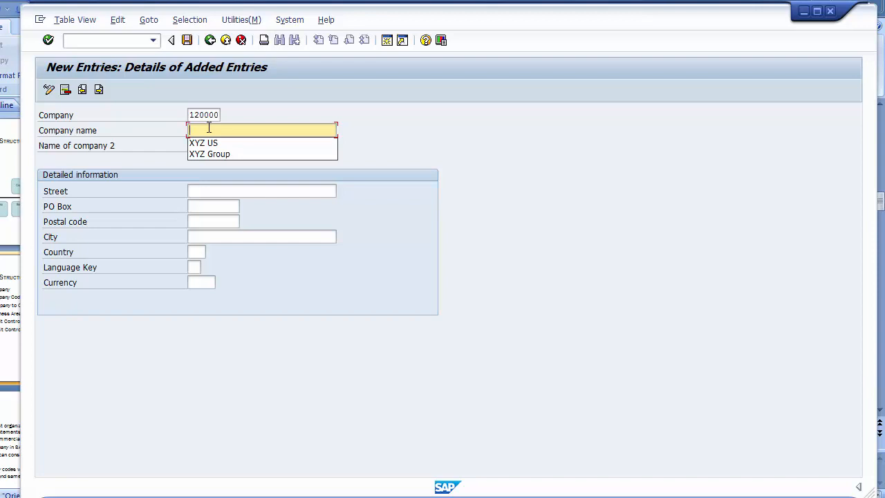
type("IBM")
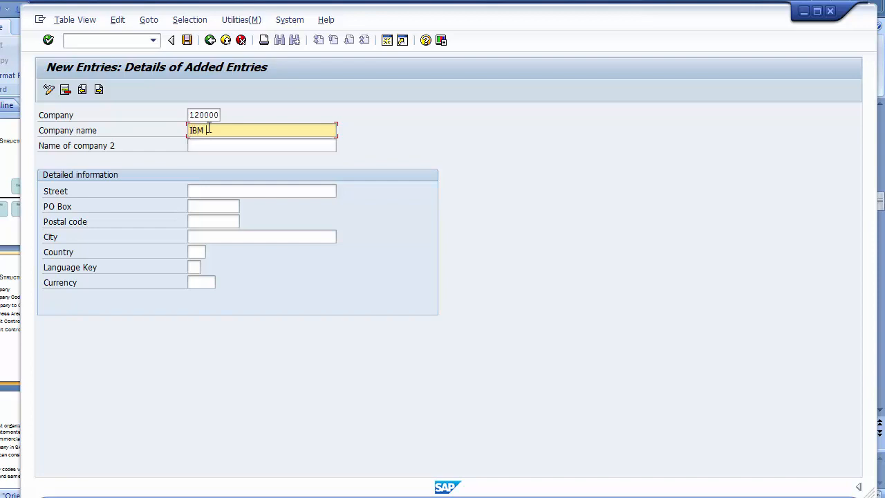
type(" Group")
left_click(200, 195)
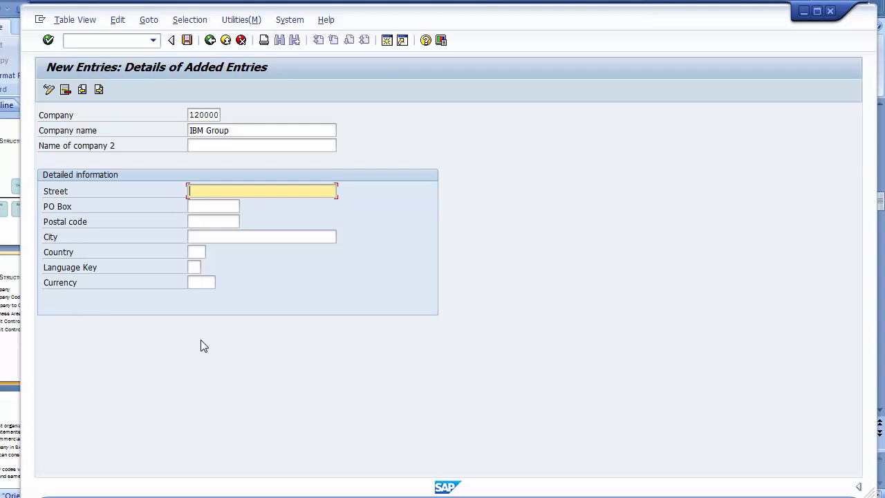
type("2020")
left_click(246, 237)
type("Texas")
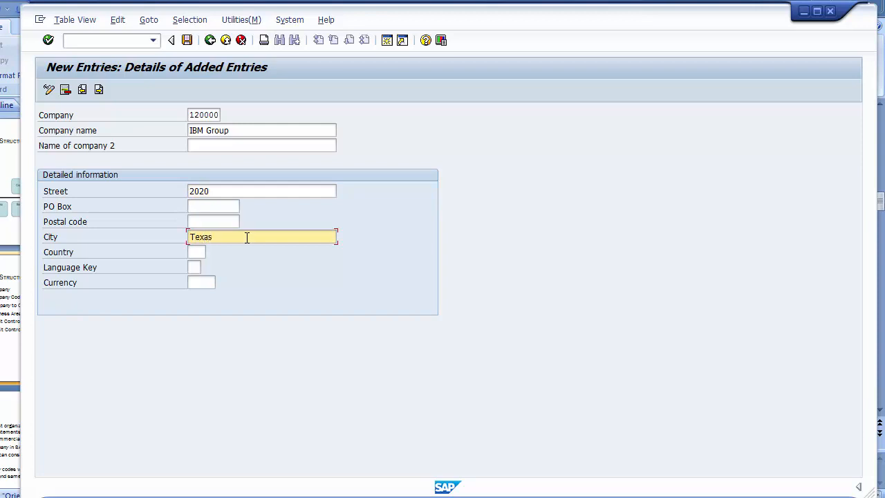
- Set the company's country to US (United States)
left_click(197, 251)
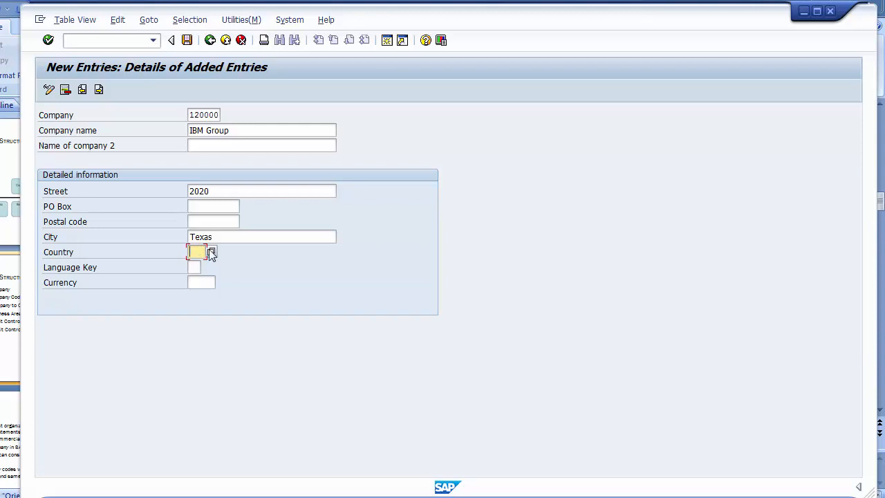
left_click(210, 253)
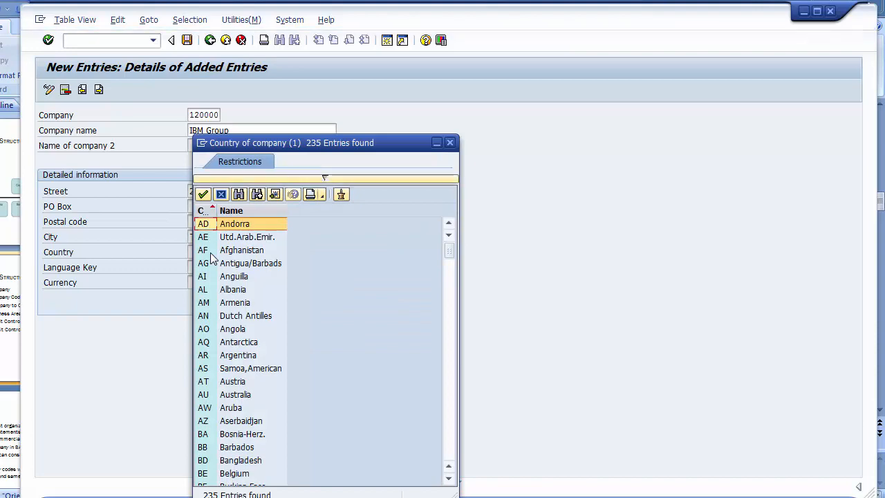
scroll(211, 257, "down", 13)
scroll(211, 258, "down", 20)
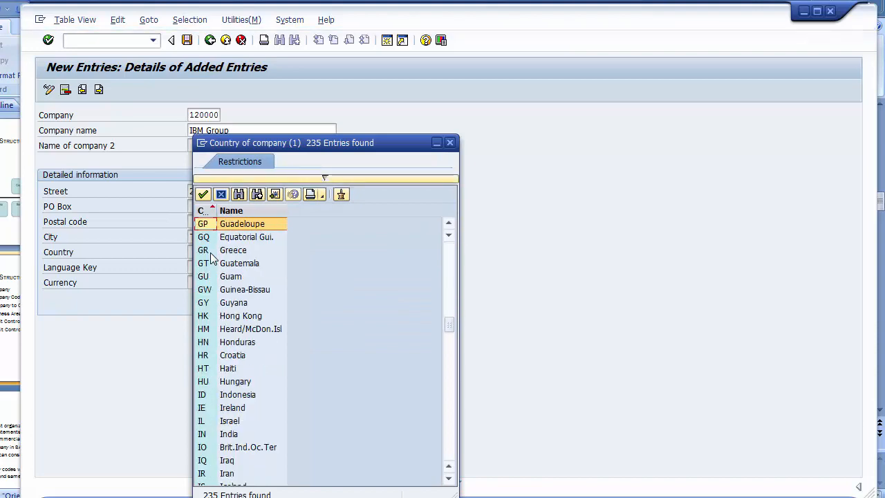
scroll(211, 257, "down", 7)
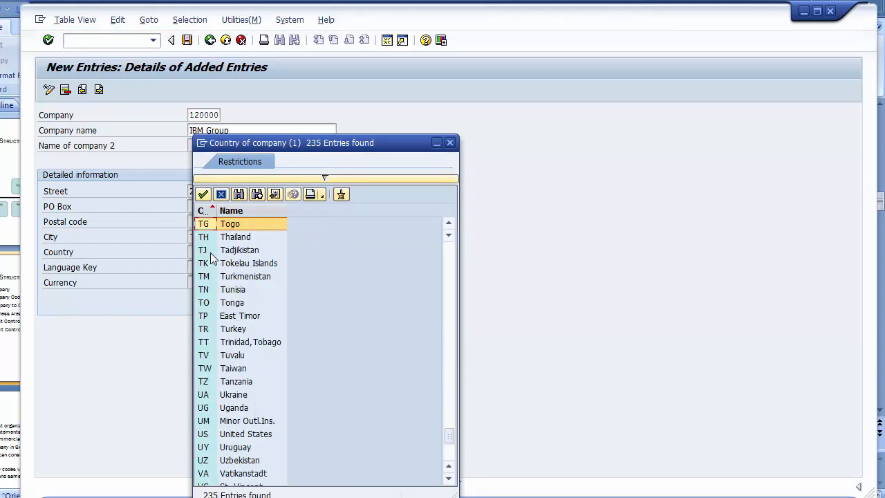
left_click(268, 435)
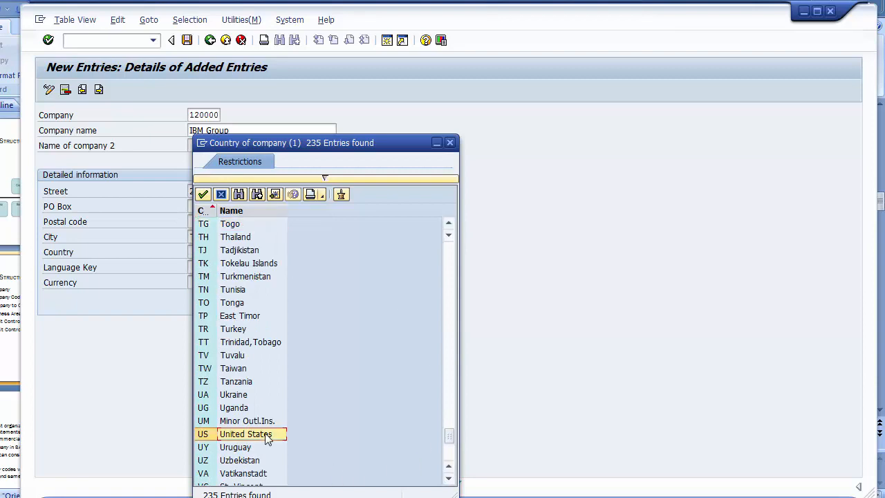
double_click(238, 434)
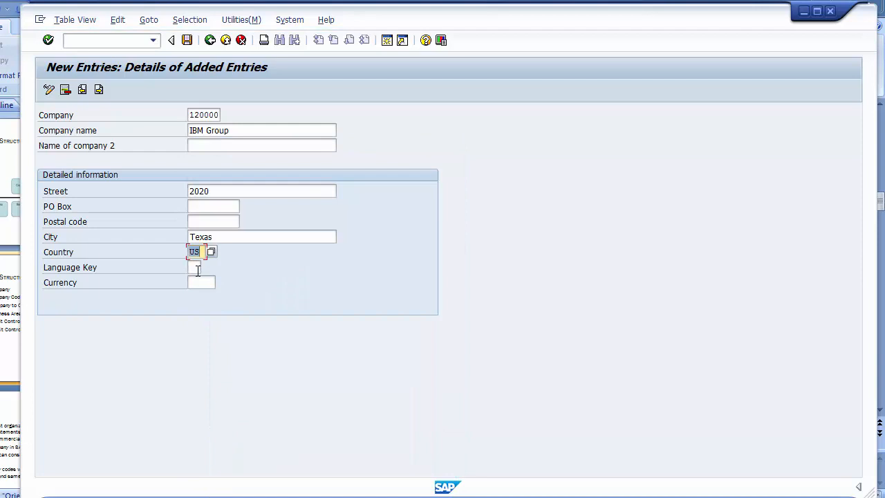
- Set the language key to EN (English)
left_click(197, 268)
left_click(207, 267)
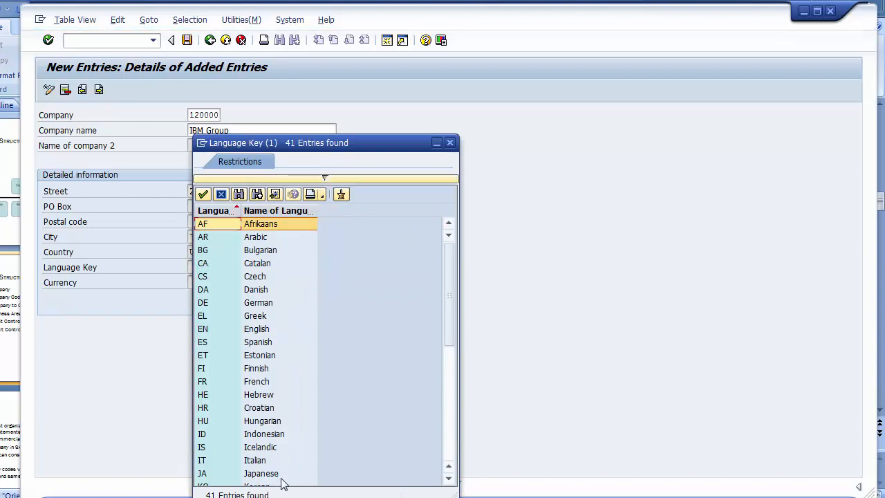
left_click_drag(450, 294, 448, 464)
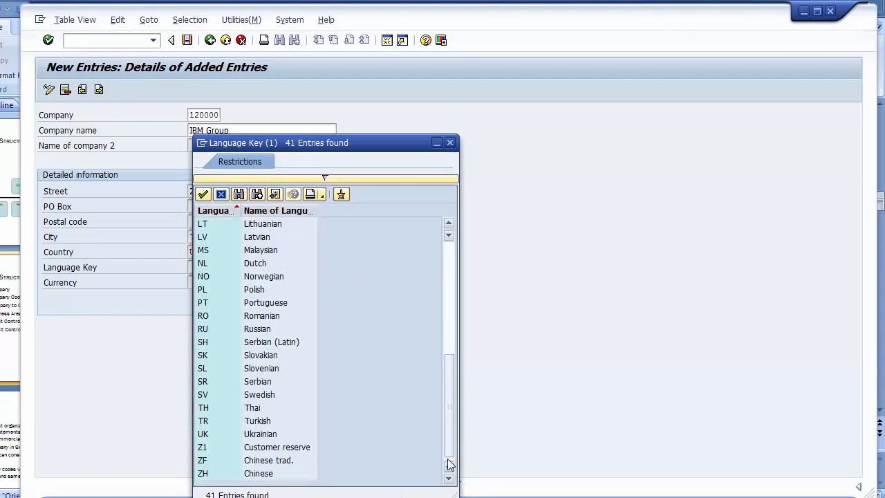
left_click(449, 252)
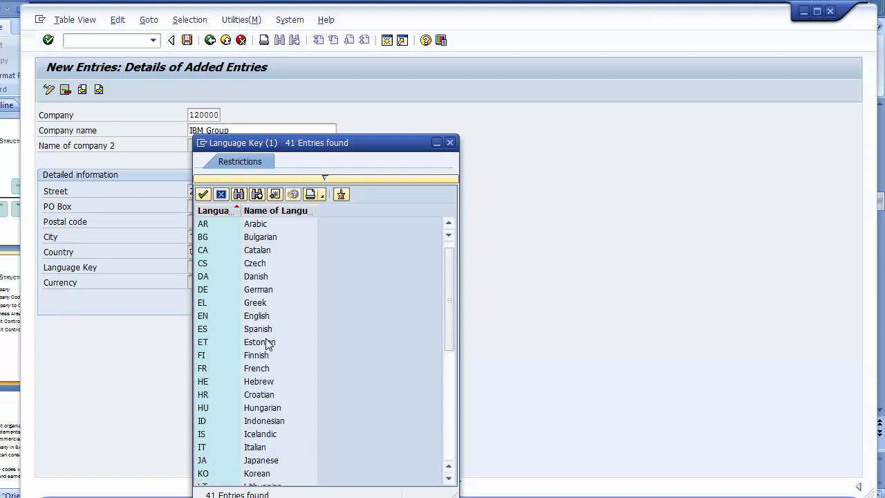
left_click(261, 315)
double_click(218, 316)
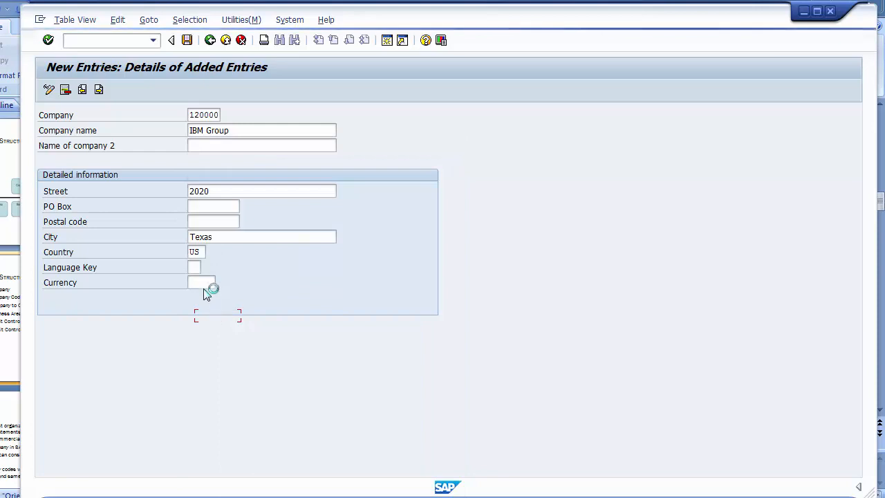
- Set the company's currency to USD (American Dollar)
left_click(199, 281)
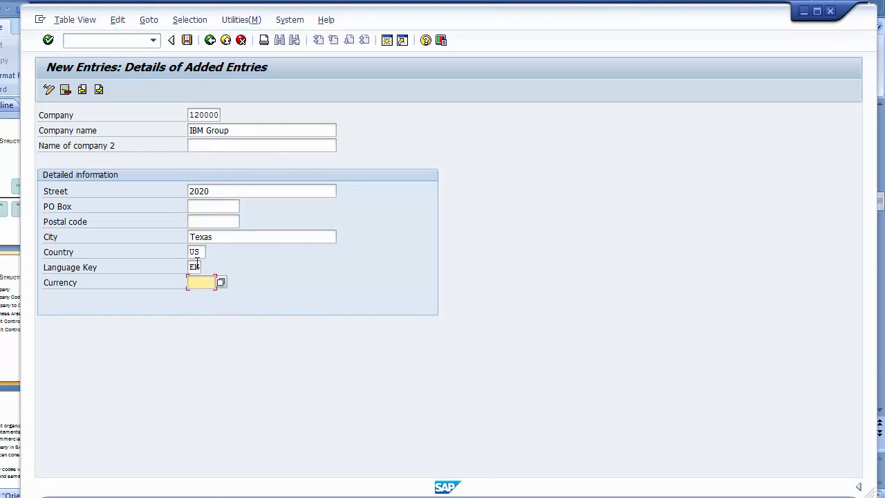
left_click(213, 130)
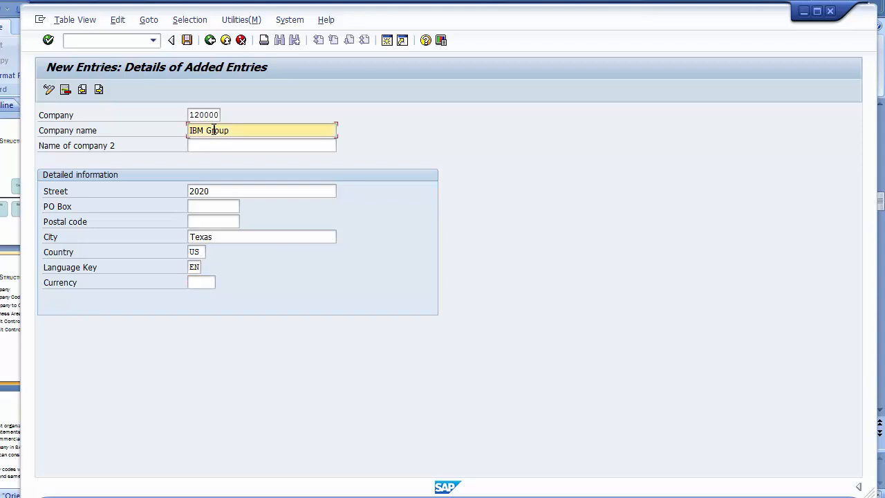
left_click(204, 253)
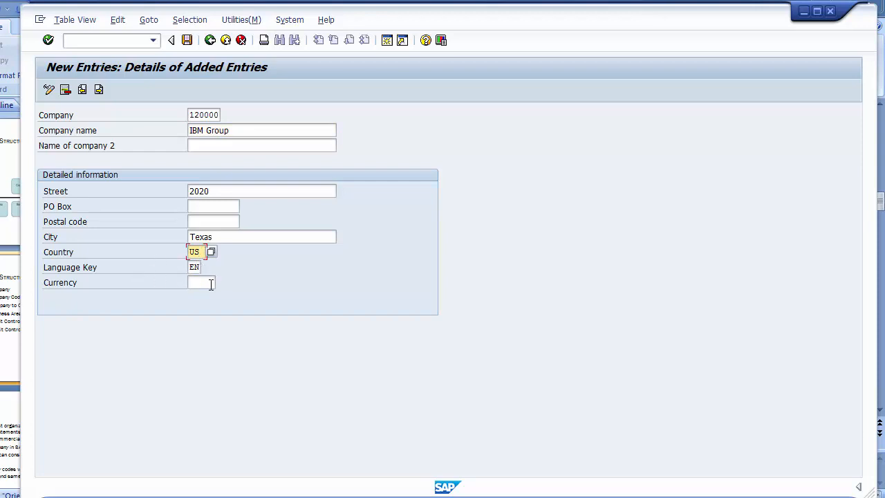
left_click(209, 283)
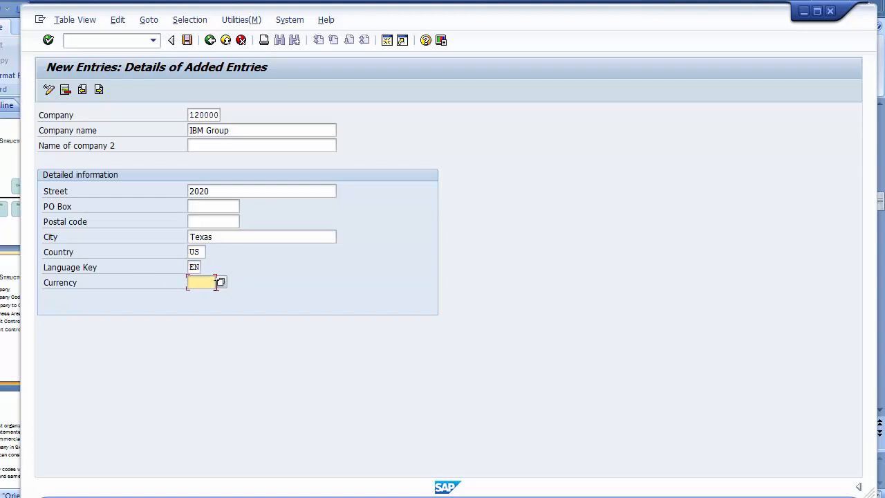
left_click(221, 283)
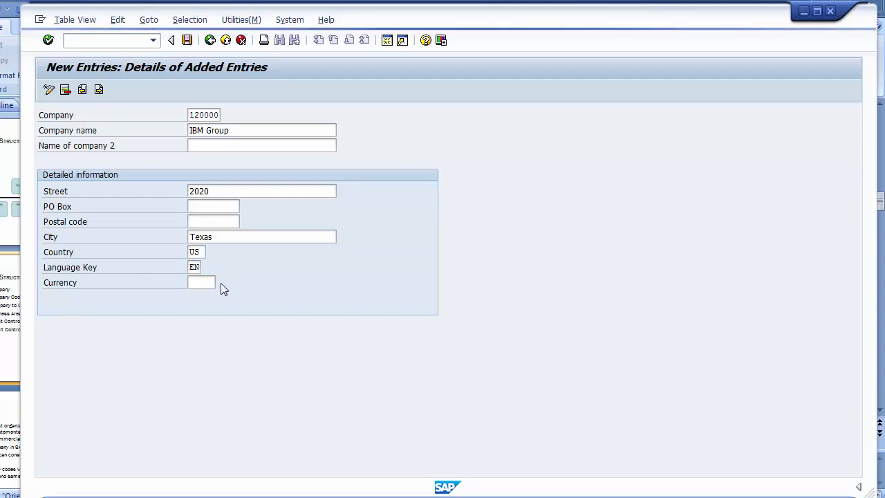
scroll(221, 289, "down", 20)
scroll(220, 289, "down", 7)
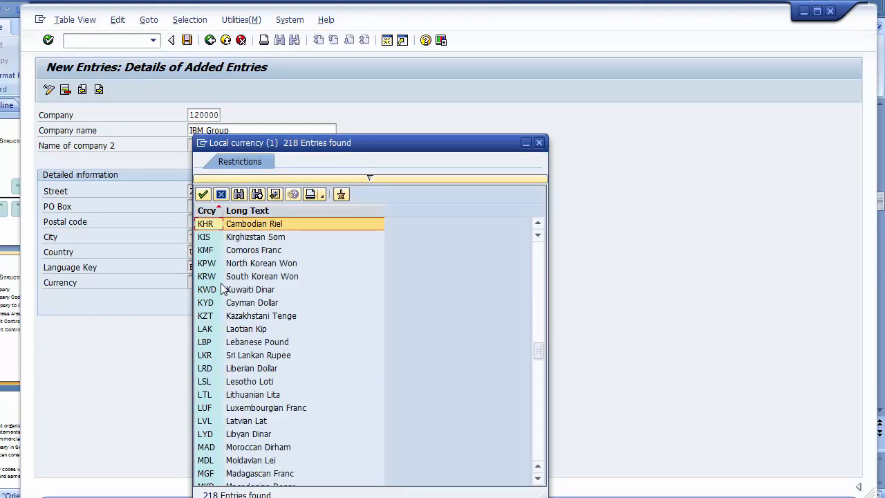
scroll(220, 289, "down", 20)
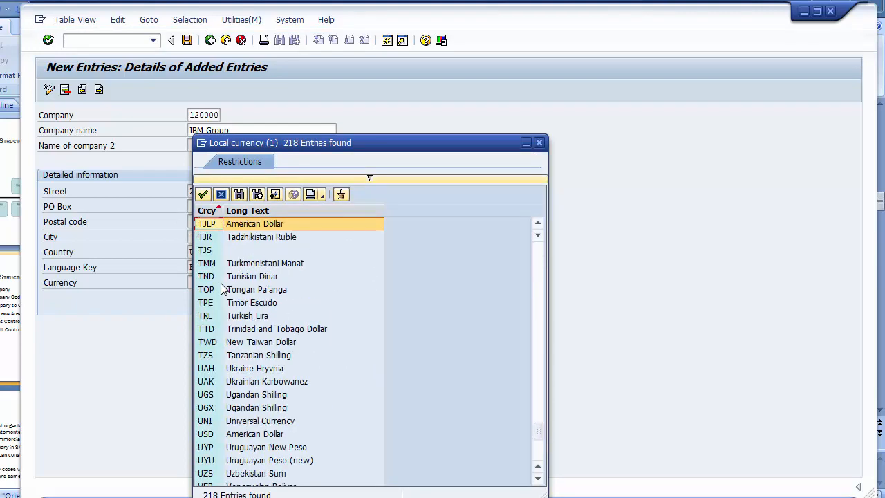
left_click(221, 437)
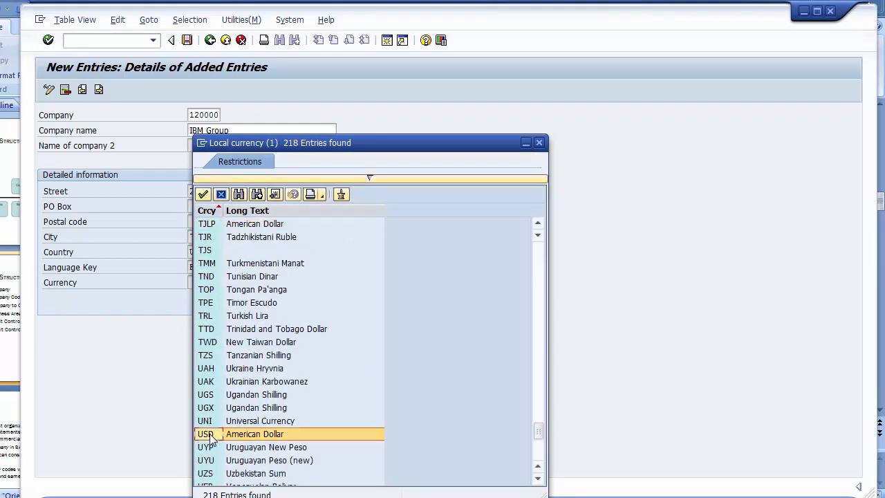
double_click(210, 437)
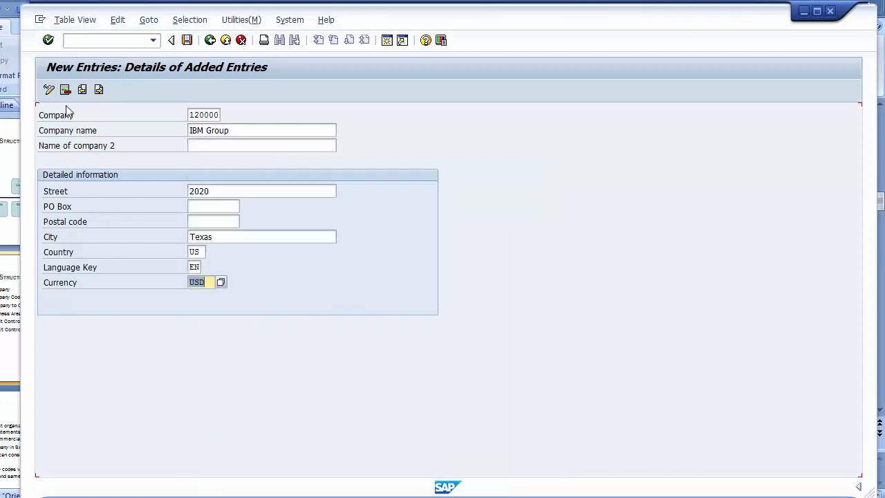
- Enter postal code 10000
left_click(205, 207)
left_click(203, 222)
type("11")
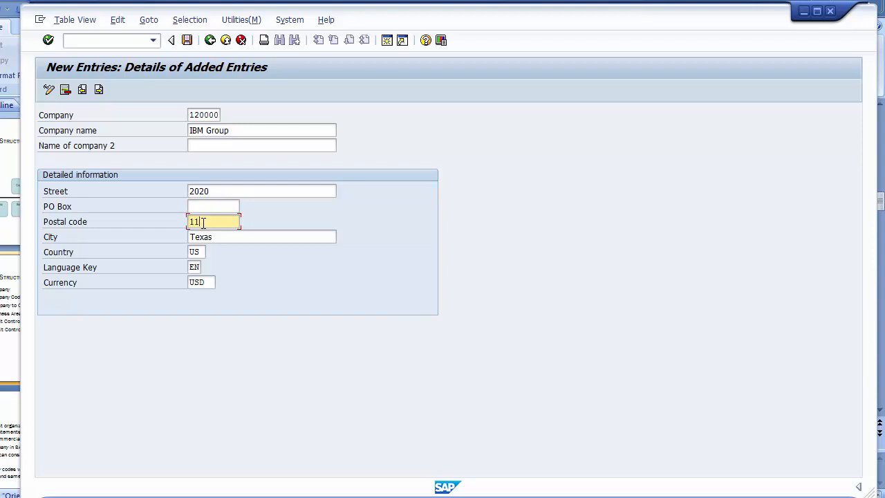
key("BackSpace")
type("0000")
- Save company 120000 under new customizing request 'FICO: Configurations' and go back to the IMG
left_click(187, 41)
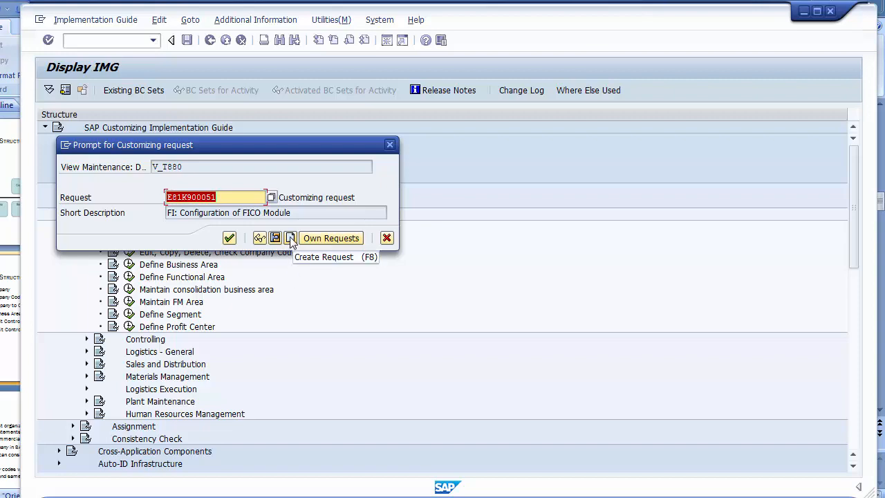
left_click(290, 239)
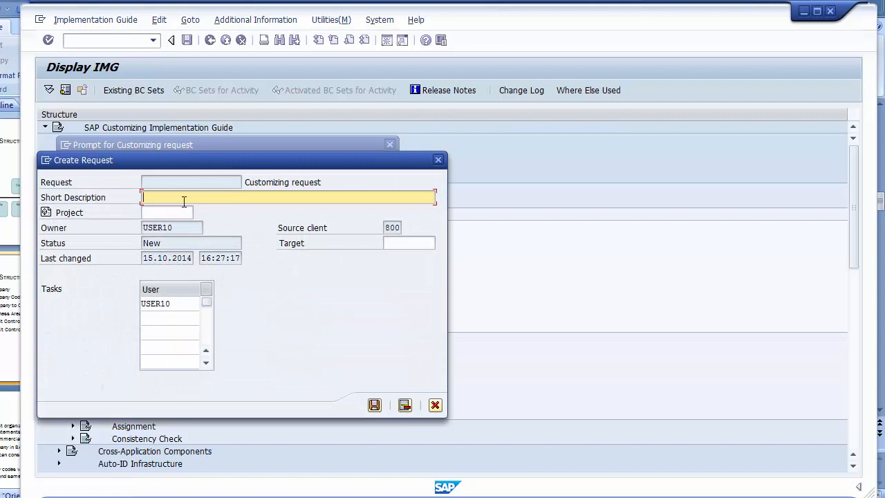
type("FICO")
type(": ")
type(" Confi")
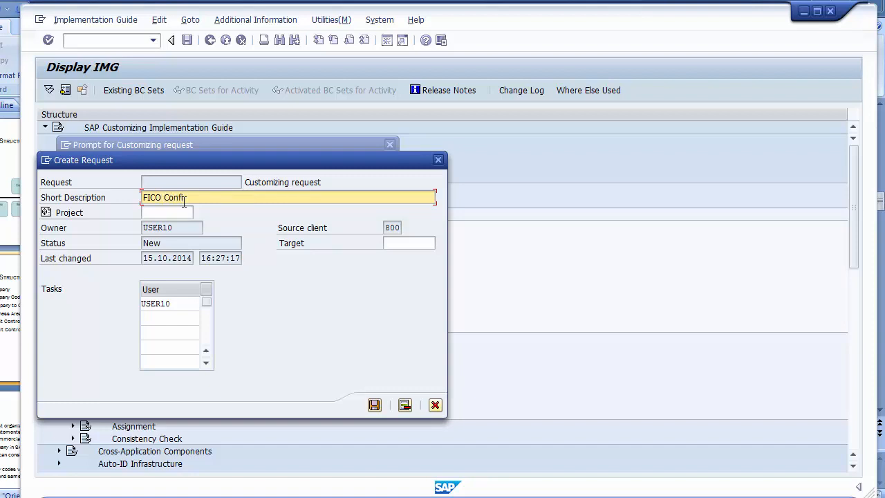
type("gurations")
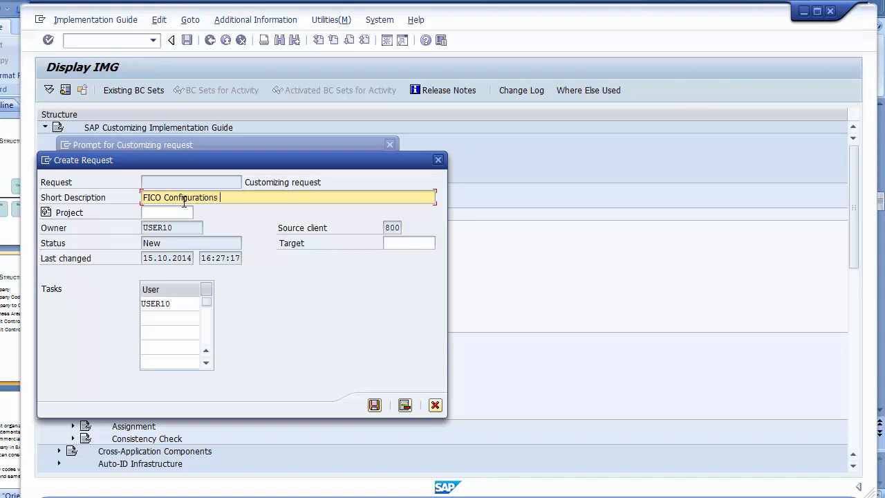
left_click(374, 405)
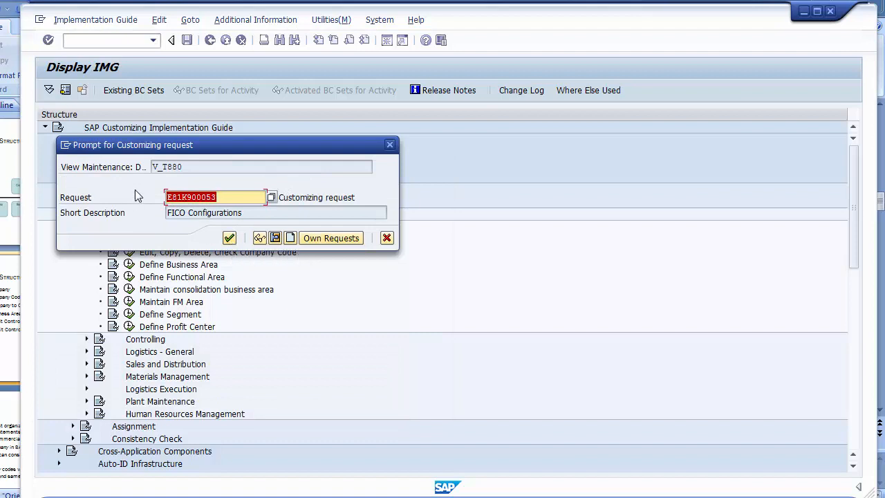
left_click(231, 239)
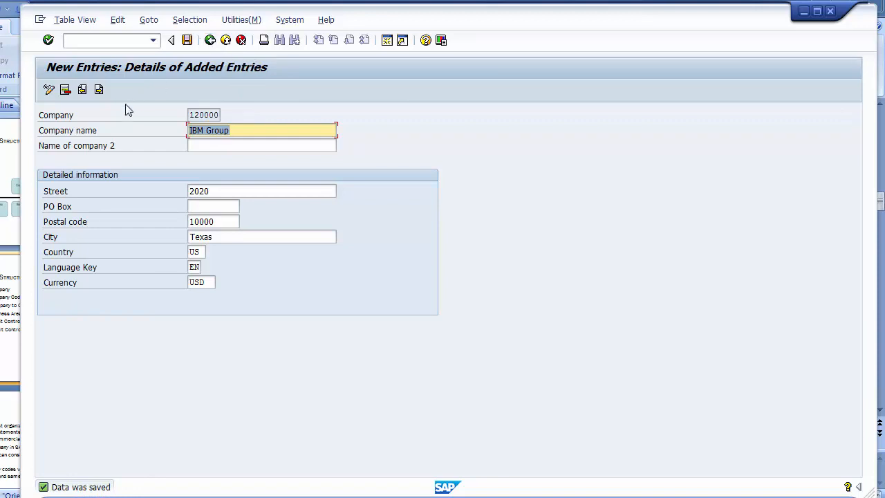
left_click(210, 41)
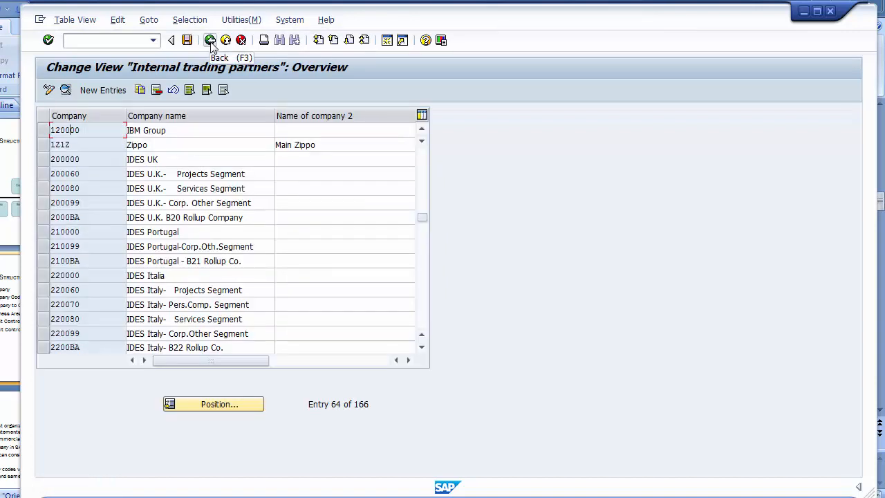
left_click(211, 41)
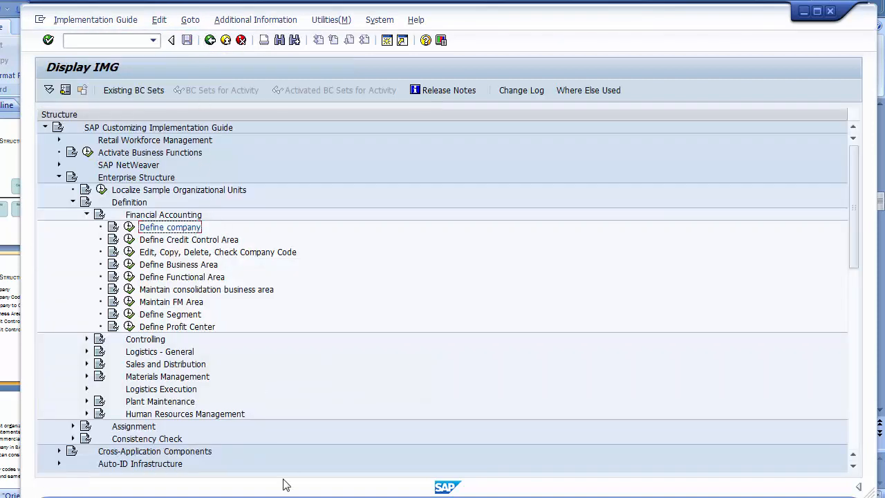
- Append (120000) to the Define Company bullet and change company code 1000 to 1200
key("alt+Tab")
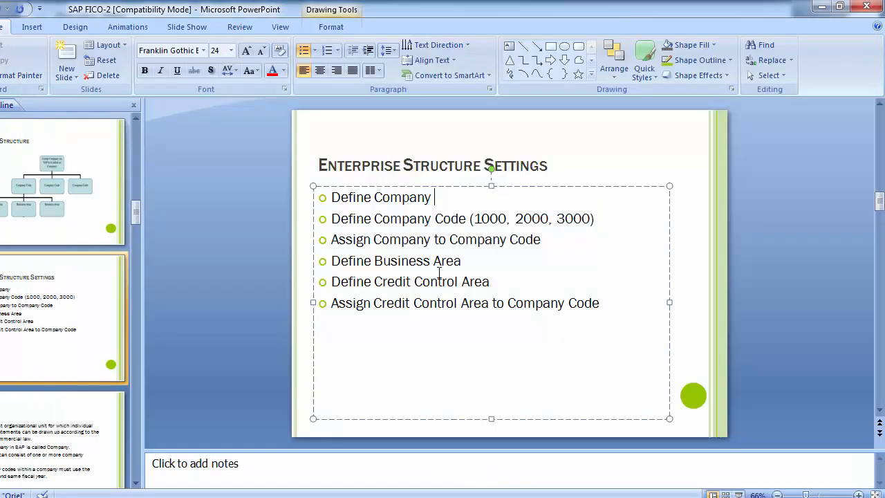
type("(120000")
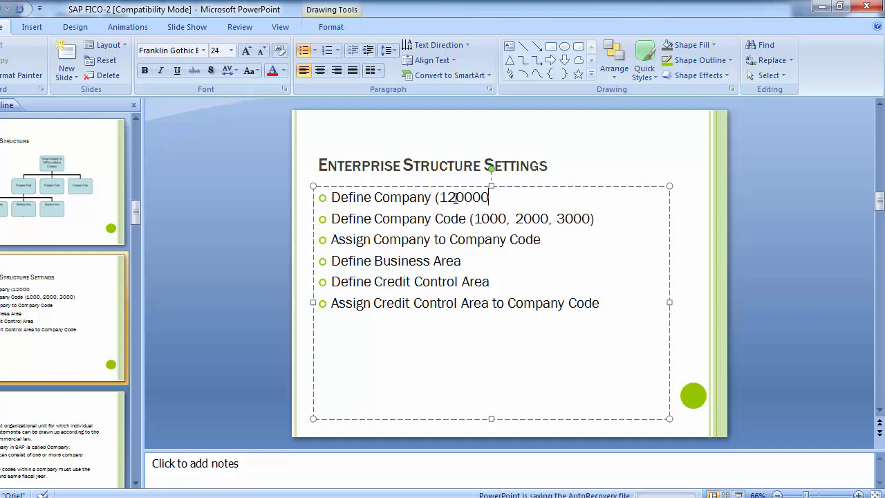
type(")")
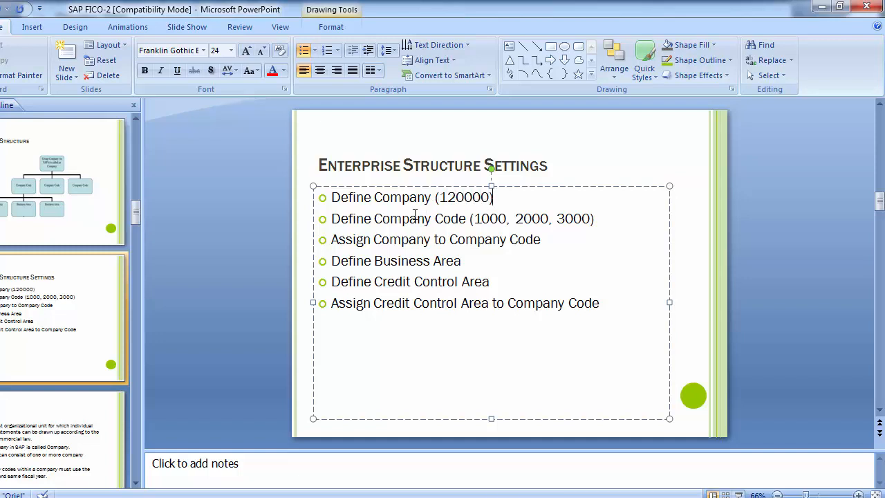
left_click(489, 218)
key("BackSpace")
type("2")
- Trim the remaining company codes so the bullet reads Define Company Code (1200)
key("Right")
key("Right")
key("Right")
key("Right")
key("Right")
key("BackSpace")
key("Delete")
type("13")
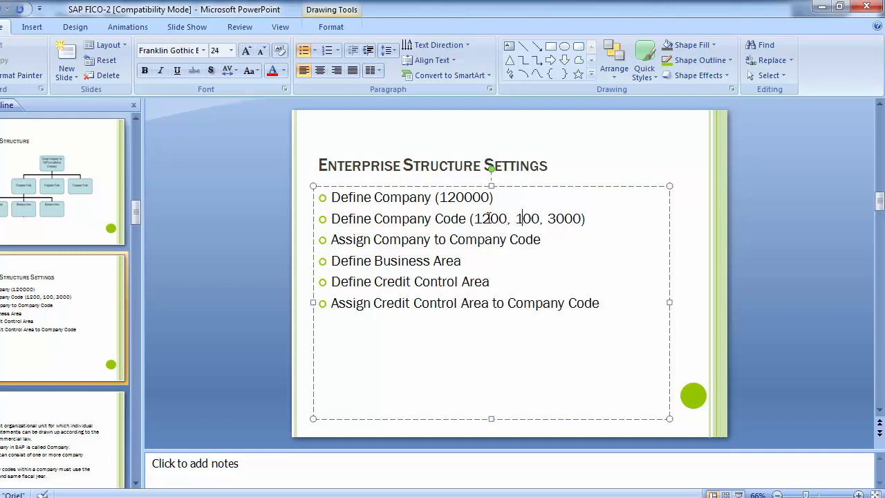
key("Right")
key("Right")
key("Delete")
key("Delete")
type("14")
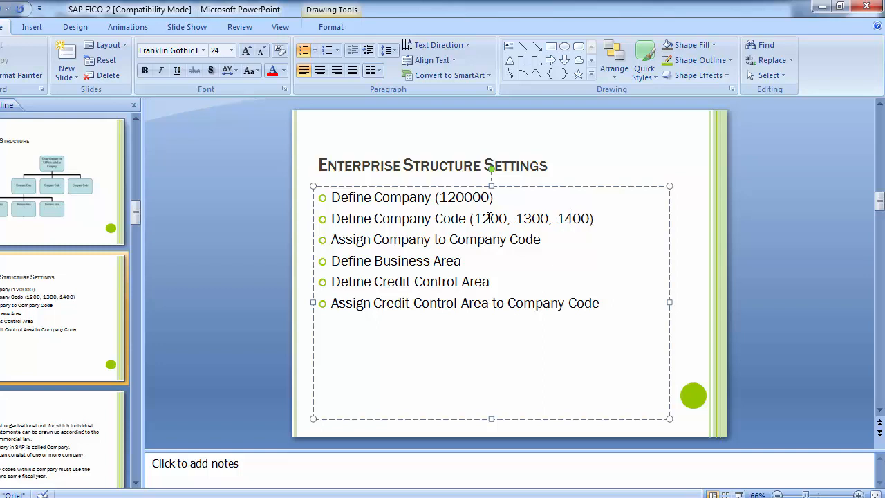
key("End")
key("BackSpace")
key("BackSpace")
key("BackSpace")
key("BackSpace")
key("BackSpace")
key("BackSpace")
key("BackSpace")
key("BackSpace")
key("BackSpace")
key("BackSpace")
key("BackSpace")
key("BackSpace")
key("BackSpace")
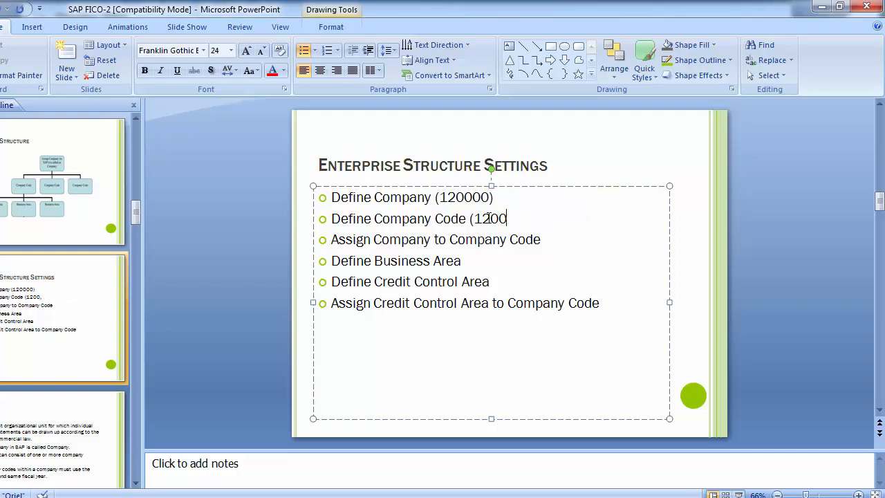
type(")")
- Run Edit, Copy, Delete, Check Company Code and open Edit Company Code Data's company code table
mouse_move(304, 492)
left_click(339, 439)
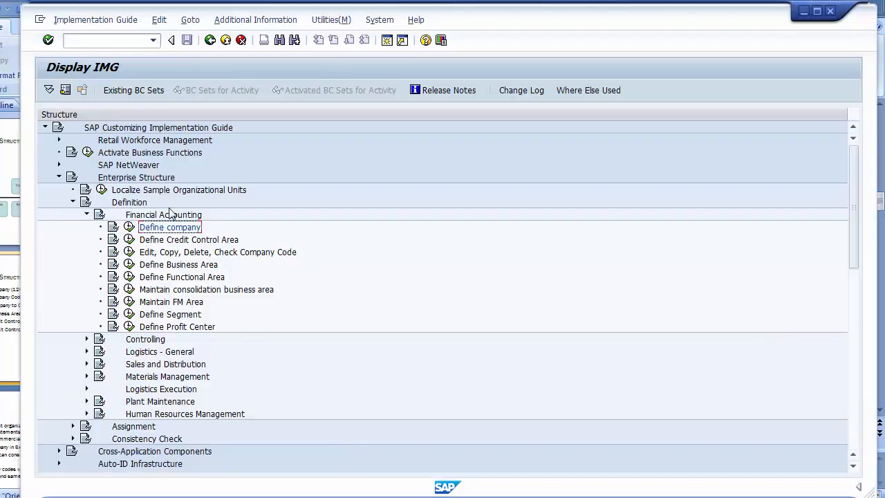
left_click(178, 253)
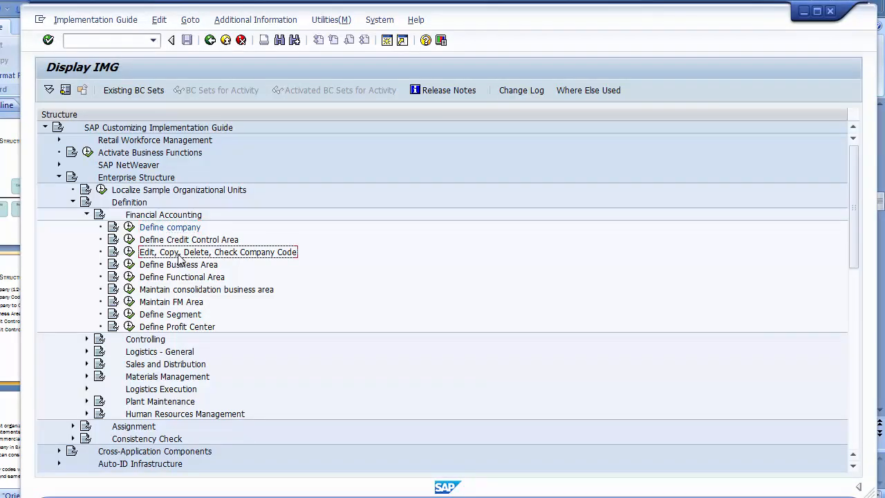
left_click(129, 253)
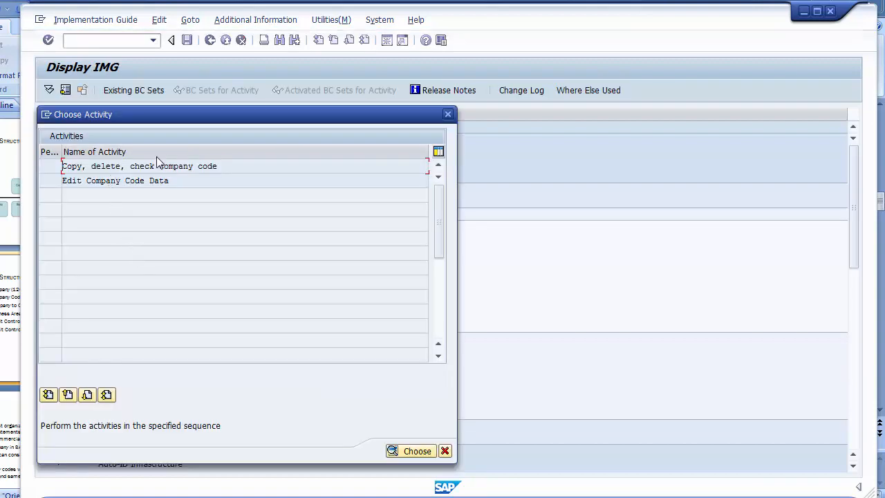
double_click(115, 180)
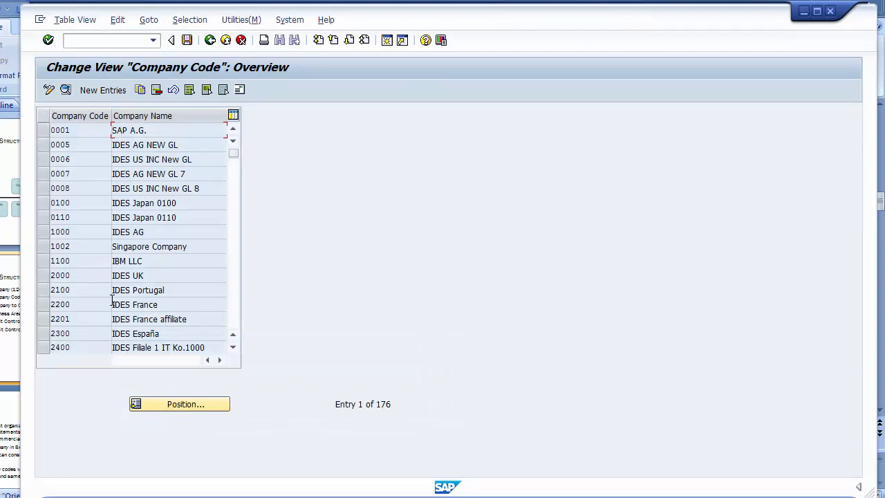
left_click(84, 262)
- Create new company code 1200 with name IBM LLC and city Texas
left_click(97, 94)
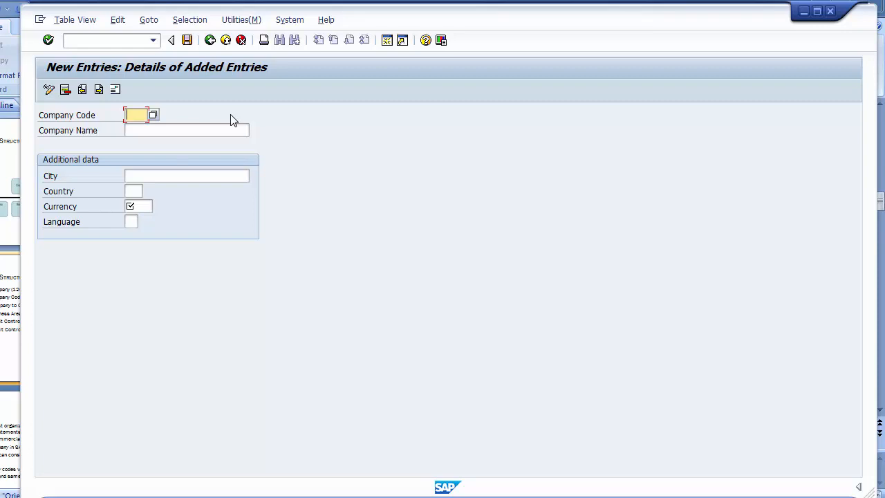
type("1200")
key("BackSpace")
key("BackSpace")
key("BackSpace")
key("BackSpace")
type("IBM")
key("BackSpace")
key("BackSpace")
key("BackSpace")
type("1200")
left_click(178, 135)
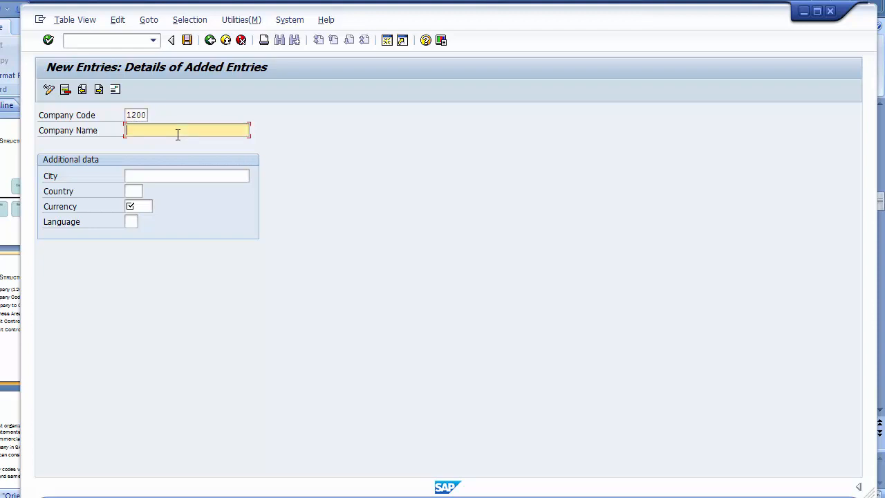
type("IBM")
key("Down")
key("Return")
left_click(174, 175)
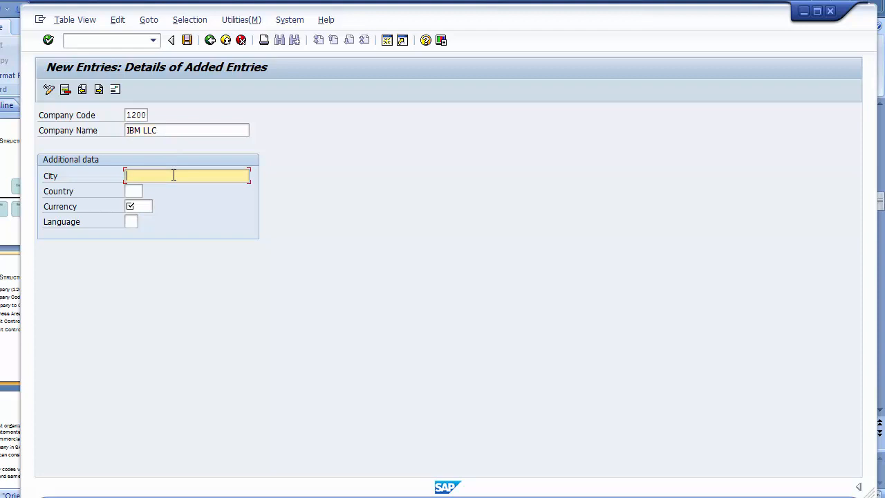
type("Texas")
- Set the company's country to US by choosing United States from the country list
left_click(135, 191)
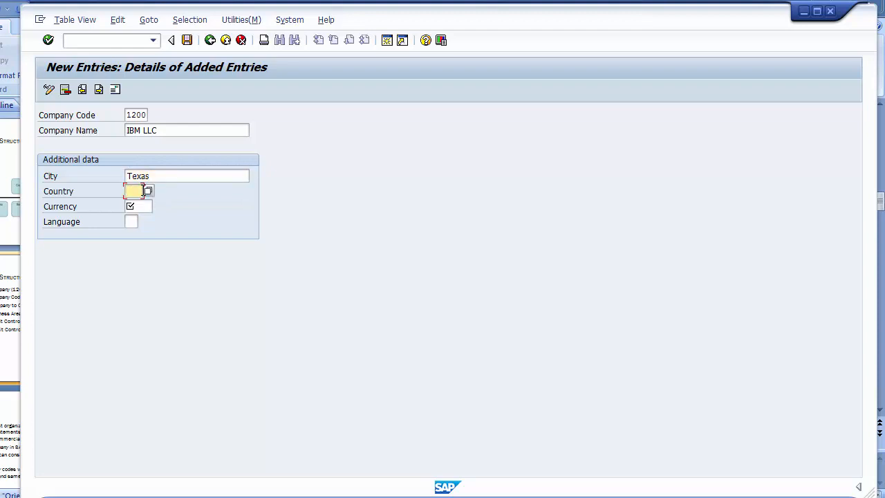
type("US")
left_click(143, 207)
type("USD")
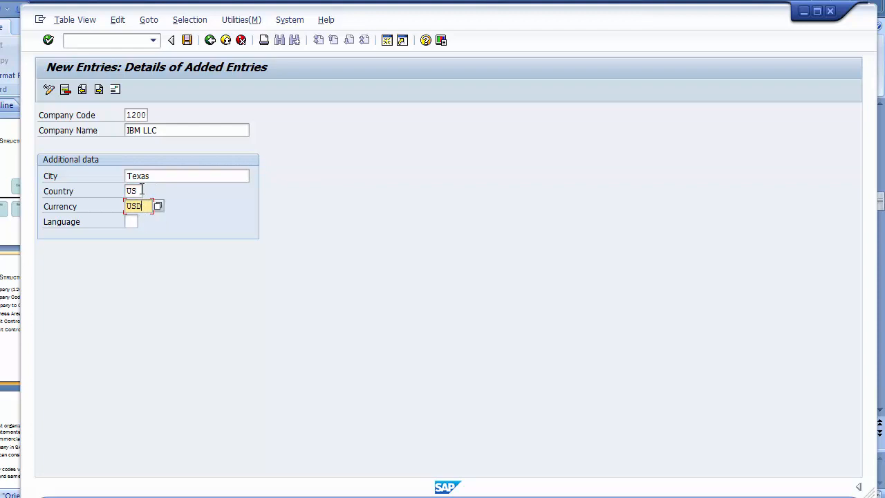
left_click(141, 191)
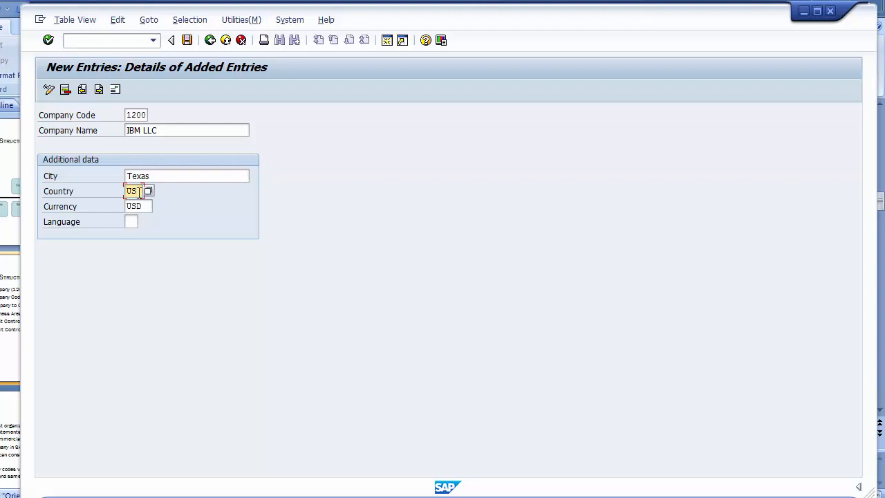
key("Return")
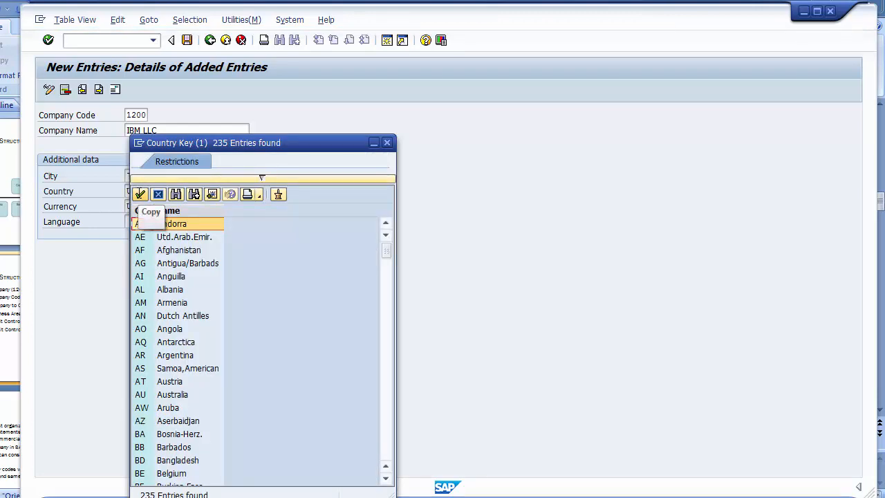
scroll(152, 221, "down", 20)
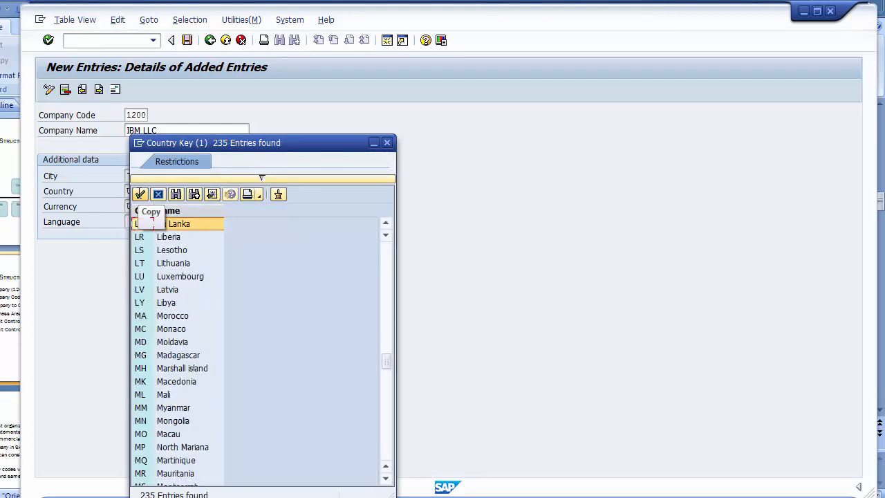
scroll(153, 221, "down", 20)
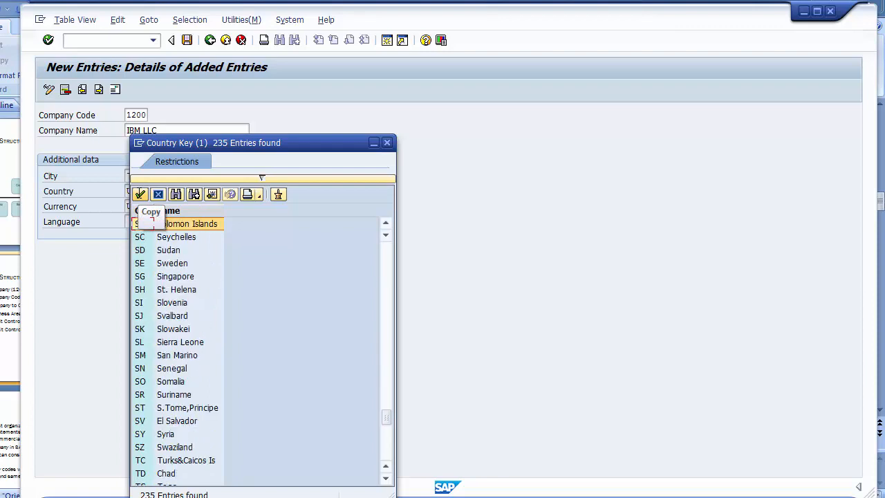
scroll(153, 222, "down", 20)
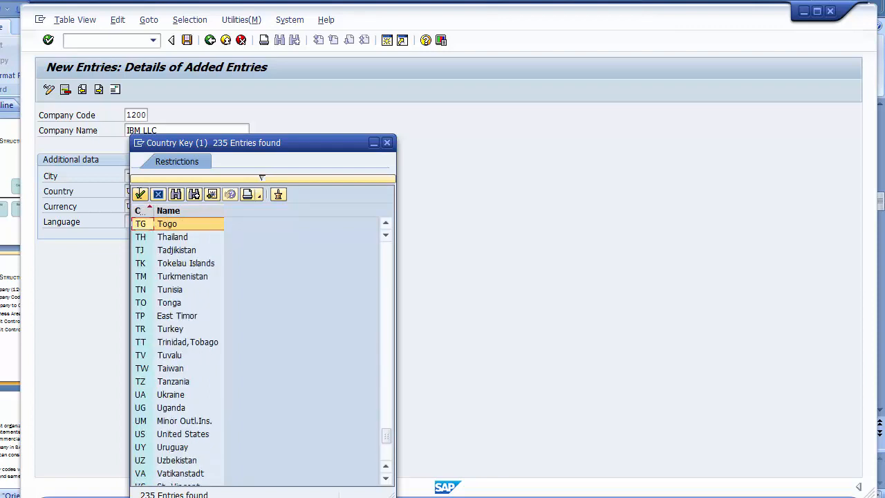
left_click(182, 436)
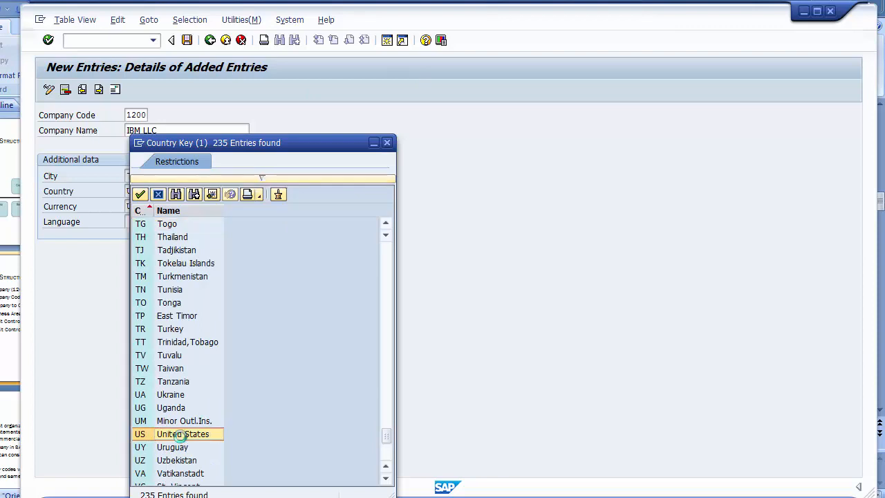
double_click(181, 435)
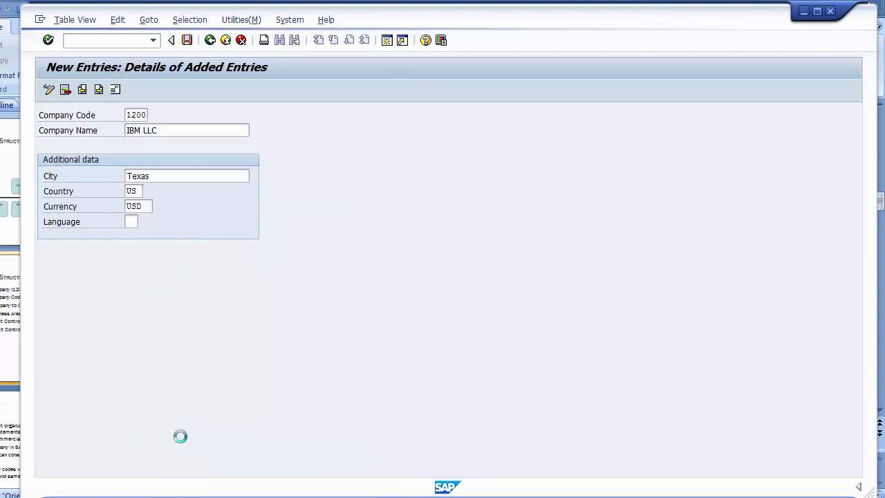
- Set the currency to USD (American Dollar) and the language to EN (English)
left_click(147, 206)
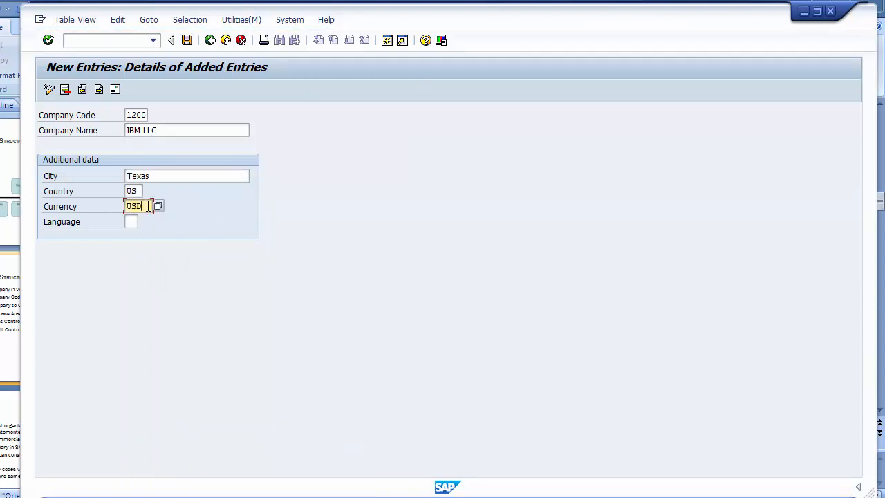
key("Return")
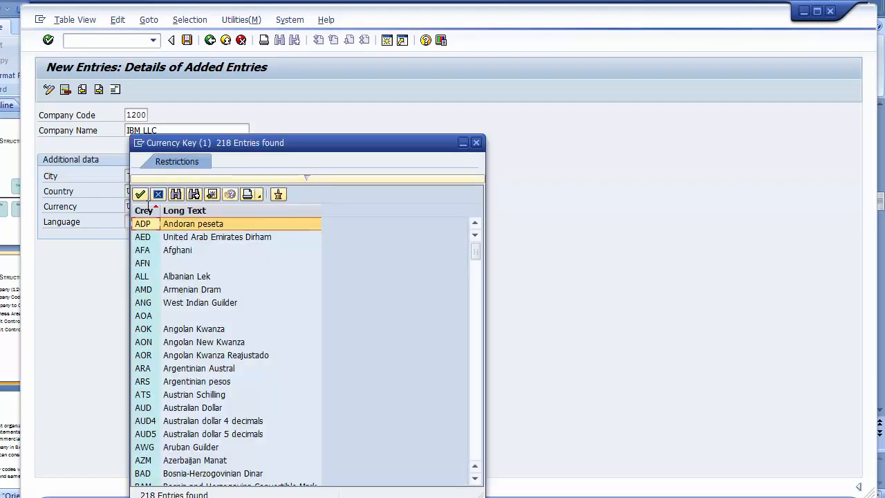
key("Page_Down")
key("Page_Down")
key("Page_Down")
key("Page_Down")
key("Page_Down")
key("Page_Down")
key("Page_Down")
key("Page_Down")
key("Page_Down")
key("Page_Down")
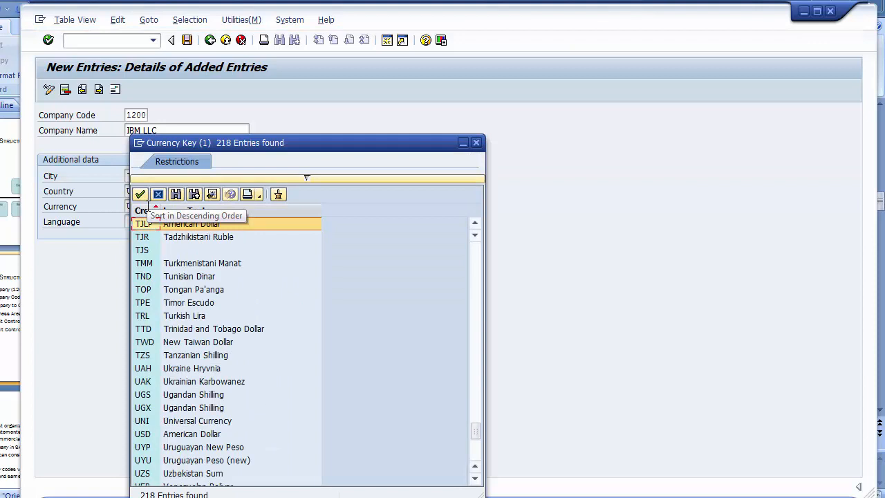
left_click(196, 437)
double_click(187, 436)
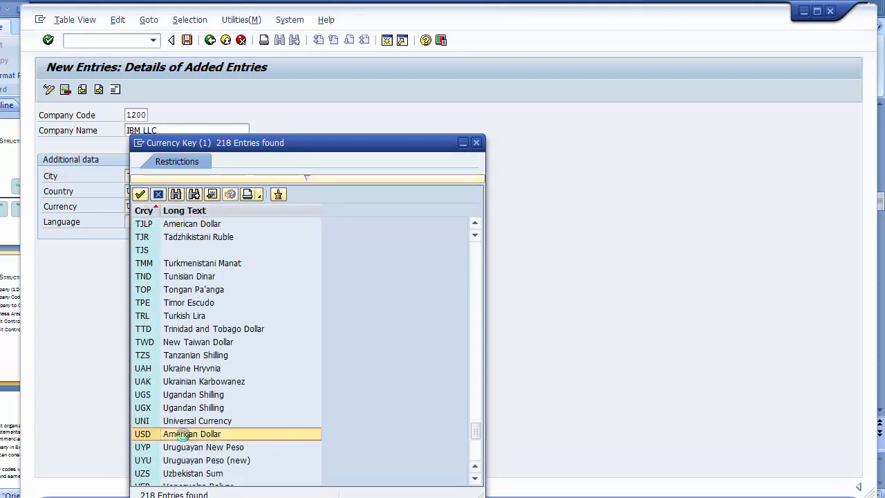
left_click(132, 221)
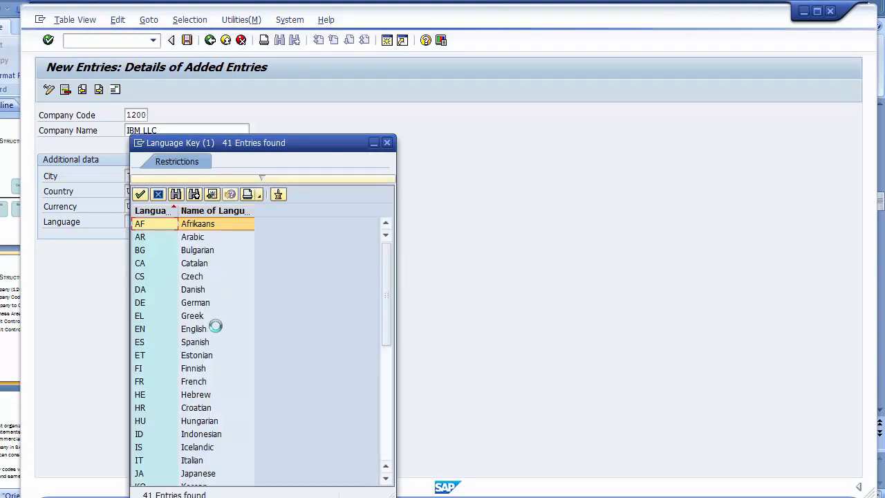
left_click(188, 330)
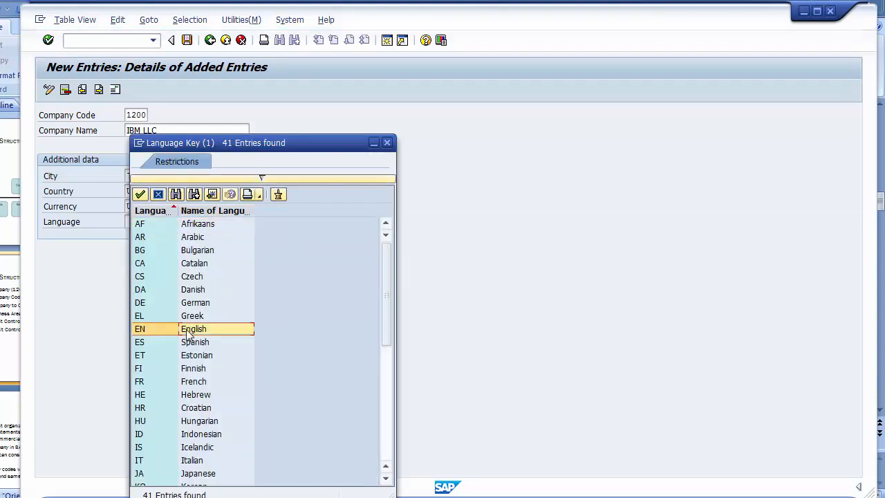
left_click(188, 330)
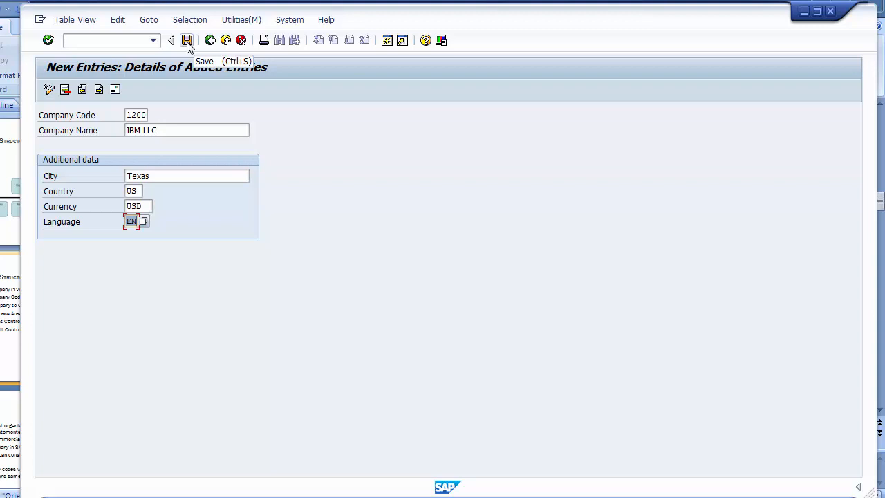
- Save company code 1200 and give its address title Company and name IBM LLC
left_click(187, 43)
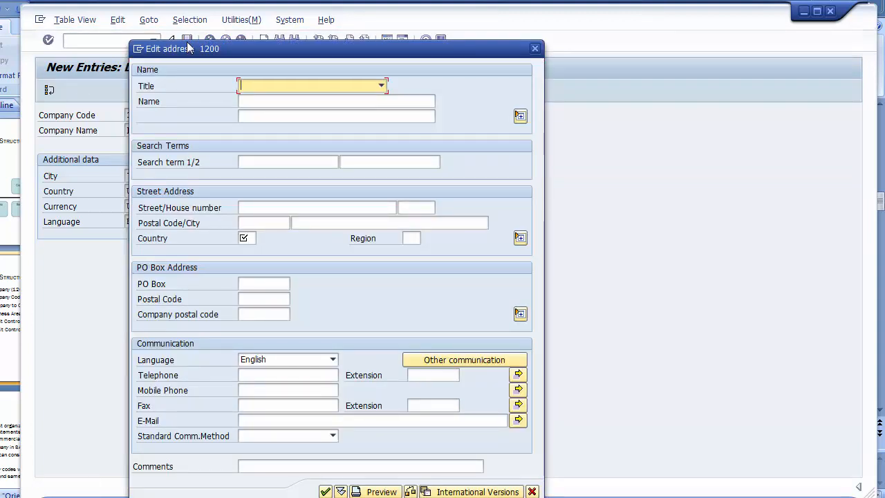
left_click(353, 88)
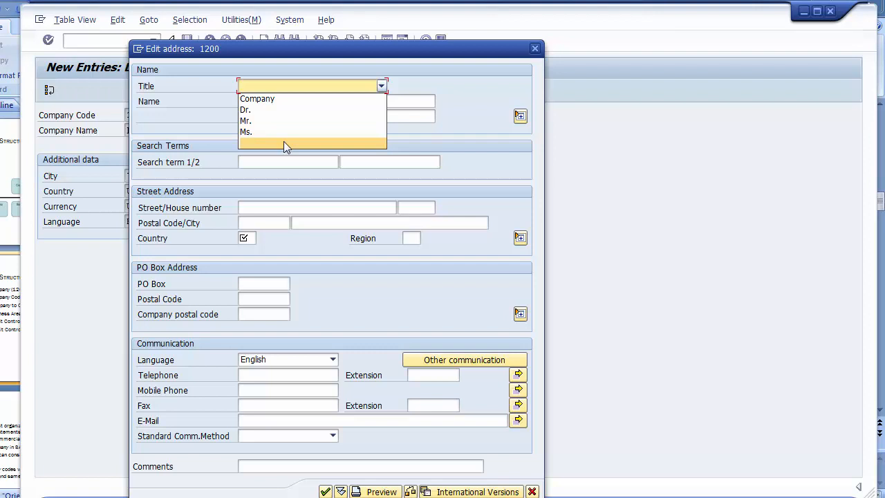
left_click(257, 99)
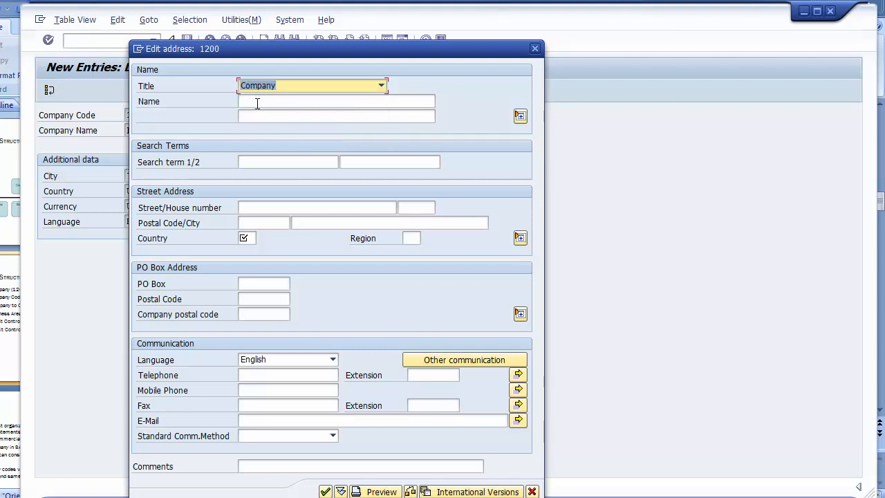
left_click(257, 102)
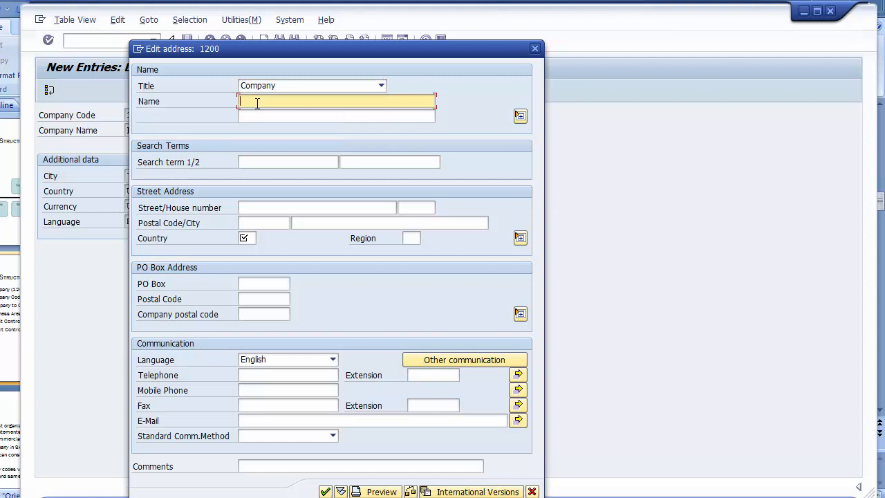
type("IBM LLC")
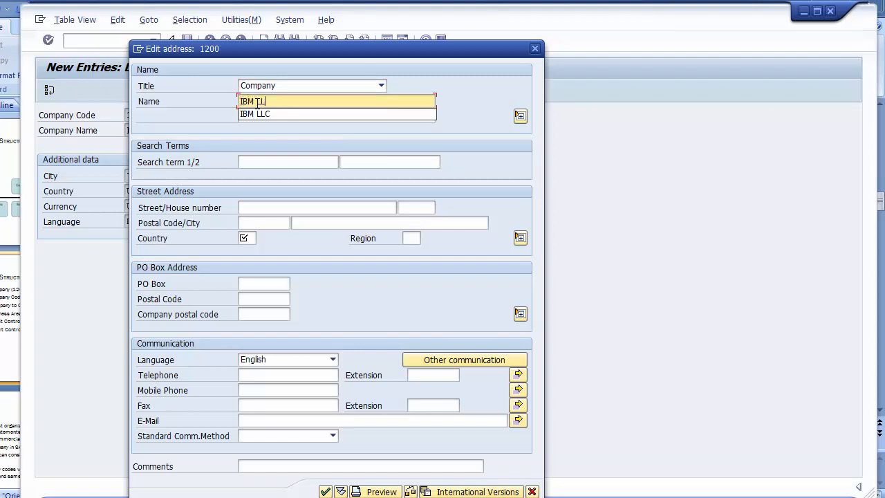
- Enter address street 2020, postal code 10000 and city Texas
left_click(267, 162)
type("IBM")
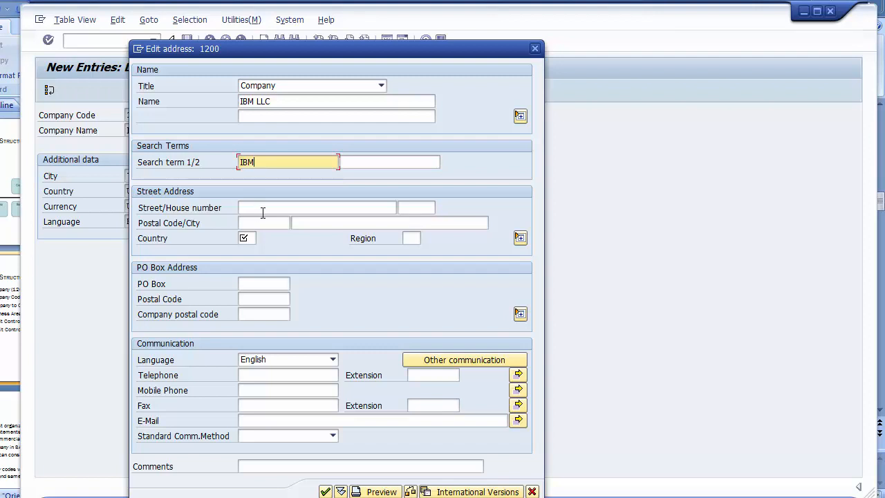
left_click(263, 209)
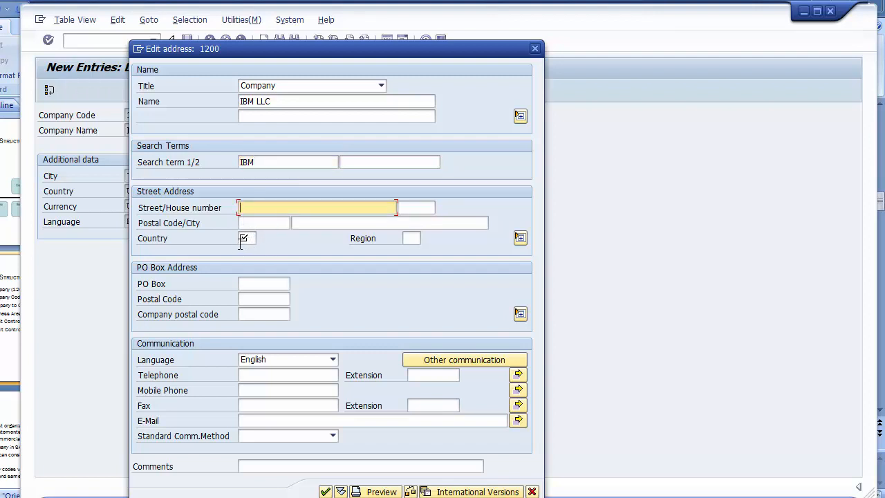
left_click(252, 239)
left_click(284, 240)
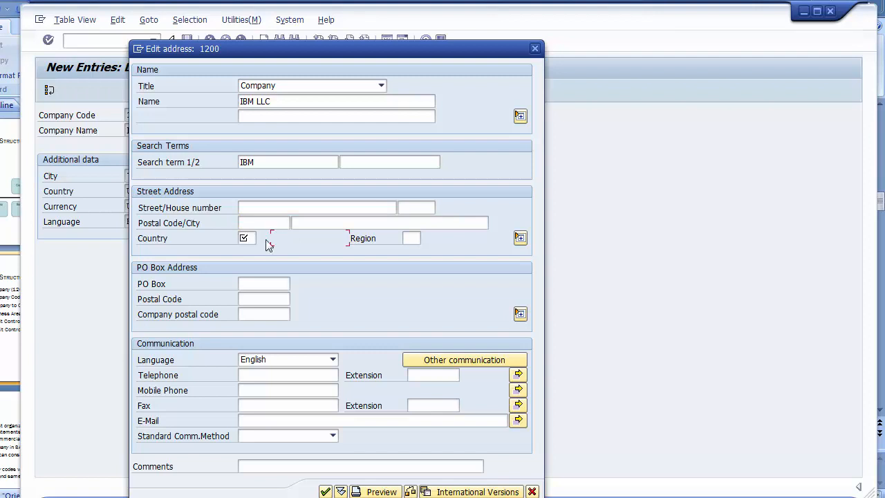
left_click(244, 209)
type("2020")
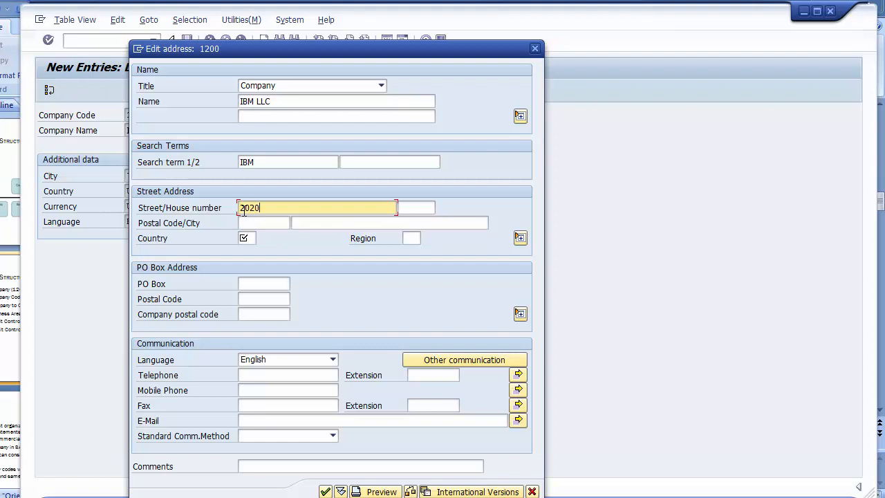
left_click(278, 221)
type("10000")
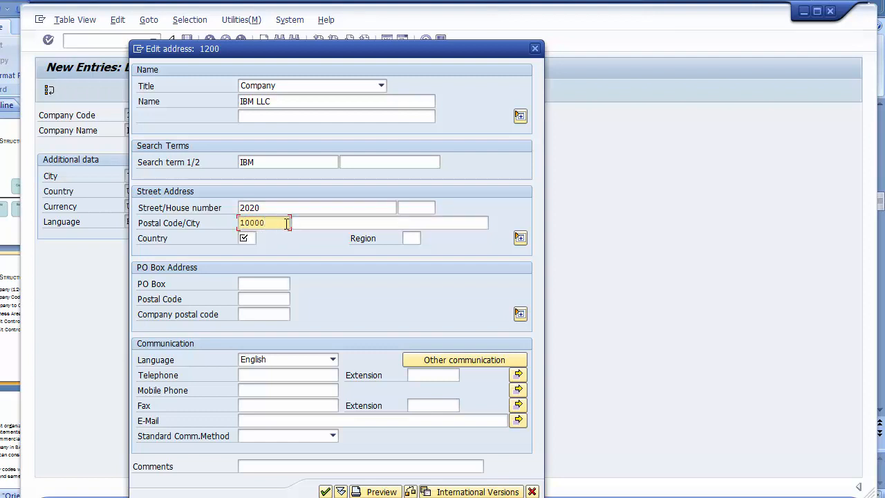
left_click(370, 221)
type("Texas")
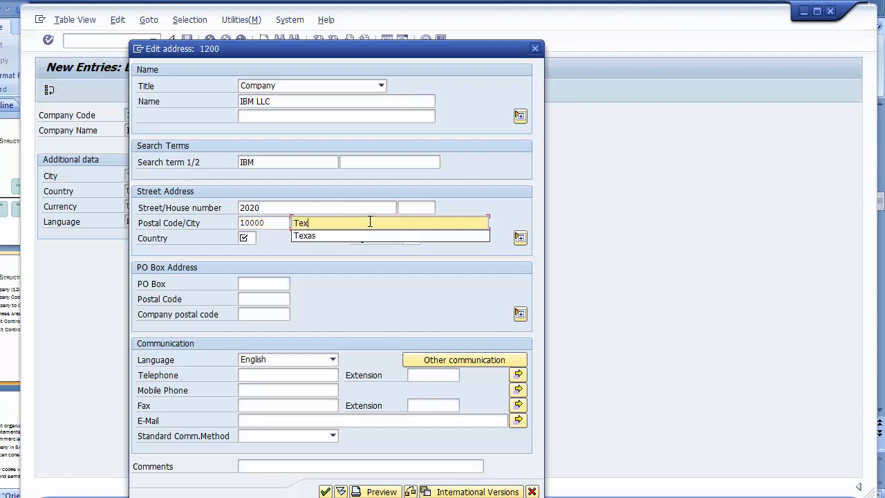
left_click(254, 238)
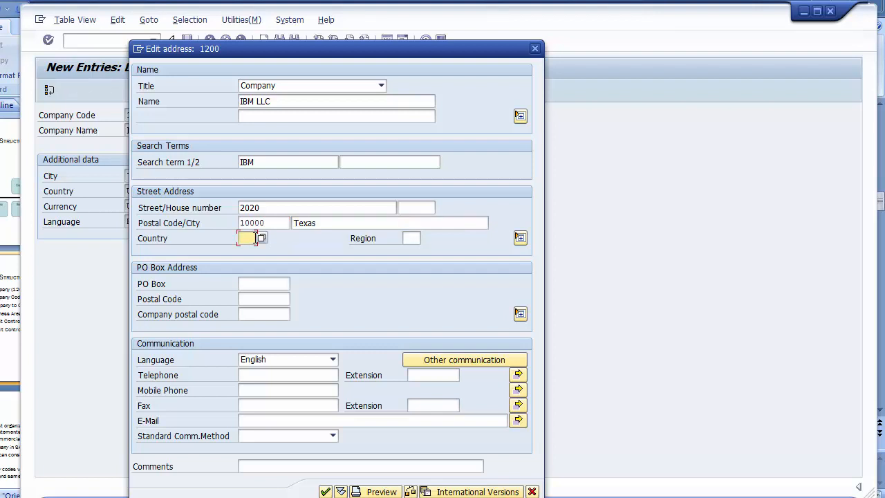
- Set the address country to US (United States)
left_click(262, 238)
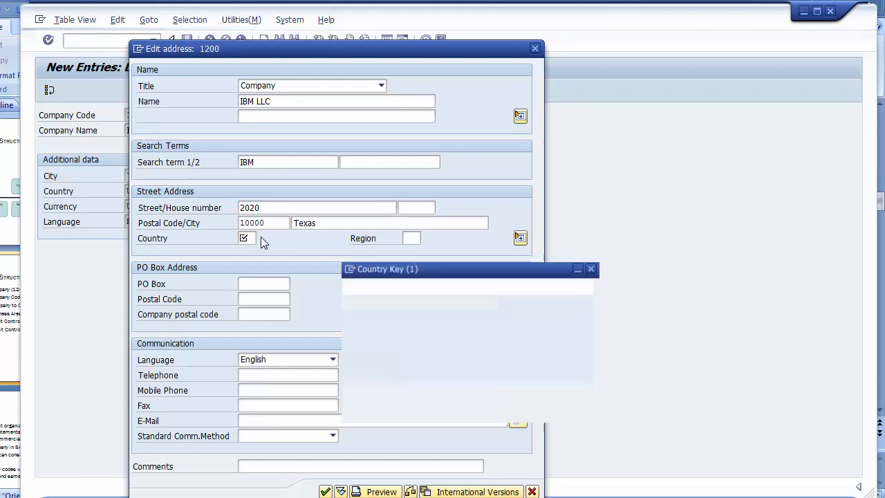
key("Page_Down")
key("Page_Down")
key("Page_Down")
key("Page_Down")
key("Page_Down")
key("Page_Down")
key("Page_Down")
key("Page_Down")
key("Page_Down")
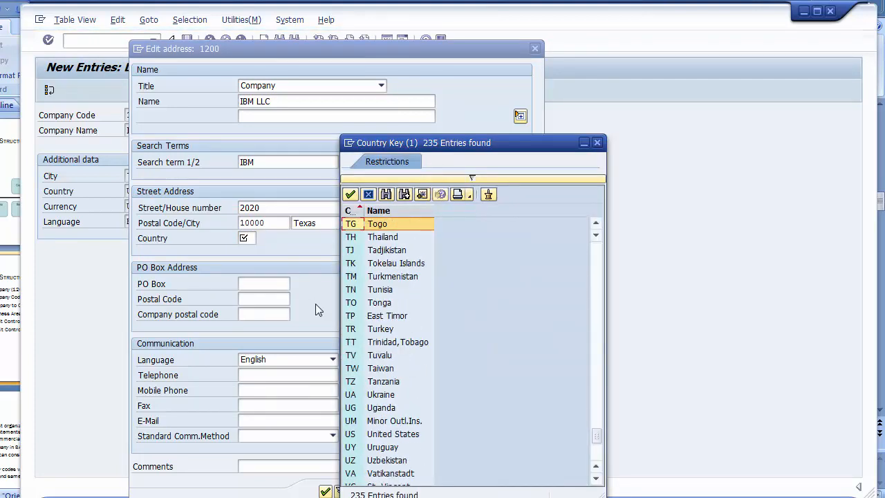
left_click(378, 435)
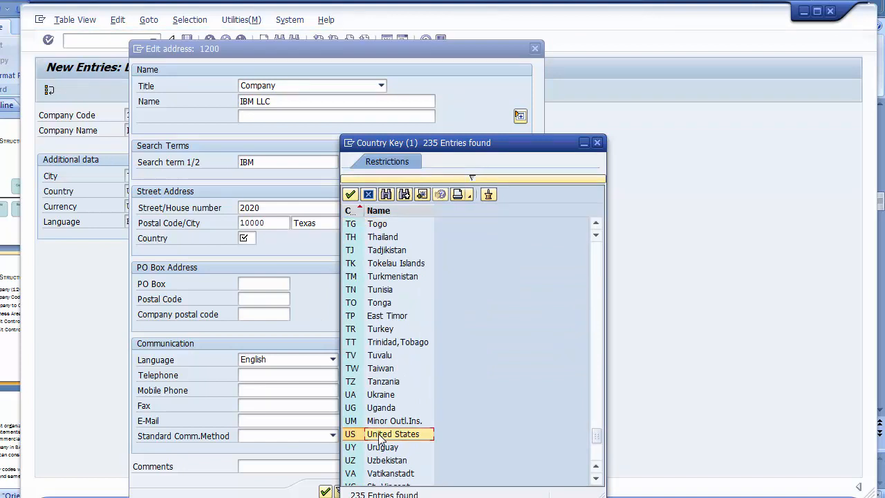
double_click(378, 434)
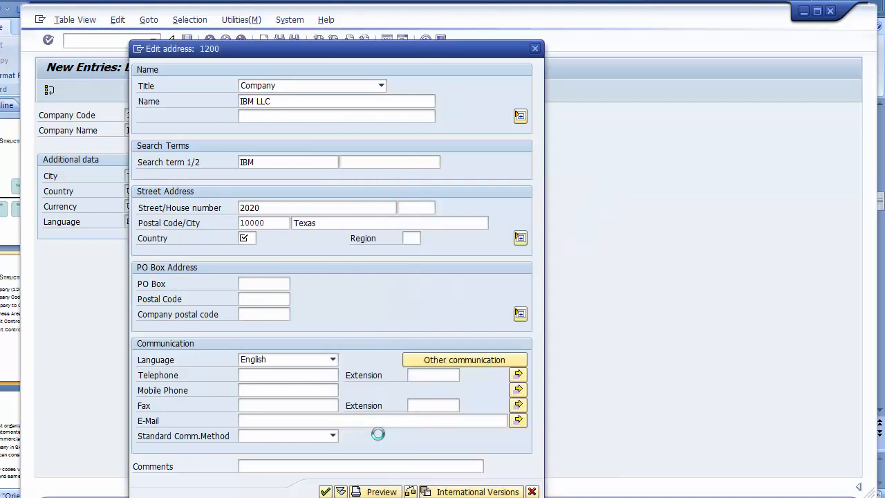
- Set the region to TX (Texas) from the region list and confirm the address
left_click(410, 239)
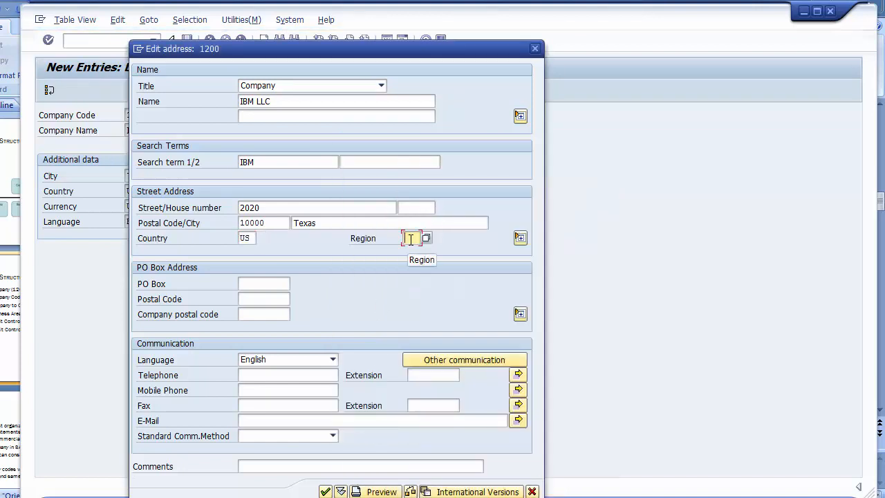
key("F4")
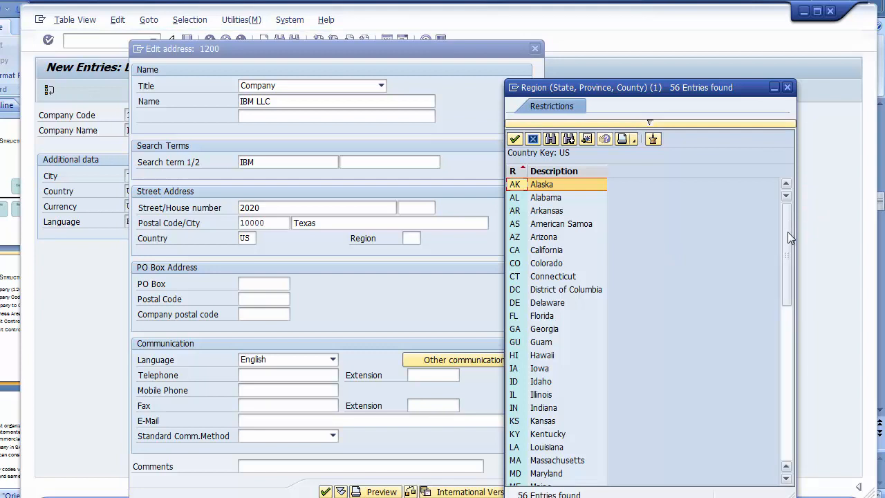
left_click_drag(787, 234, 780, 342)
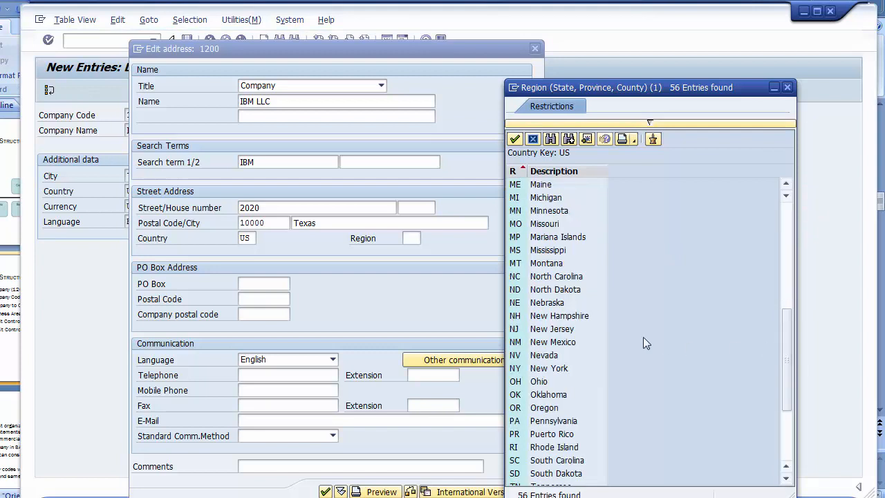
scroll(558, 369, "down", 4)
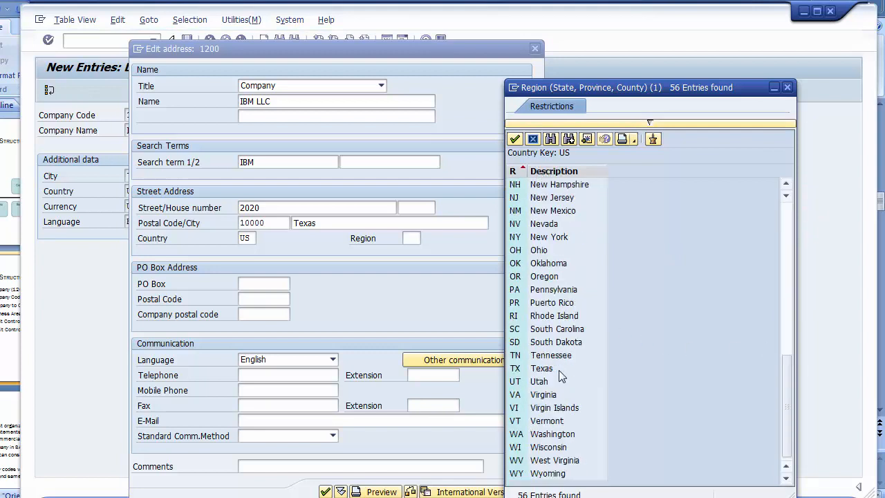
left_click(542, 371)
double_click(542, 370)
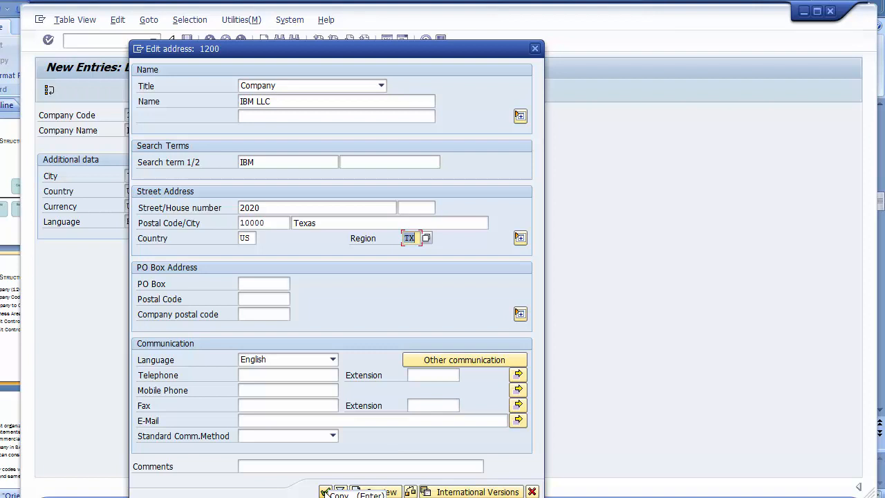
left_click(325, 491)
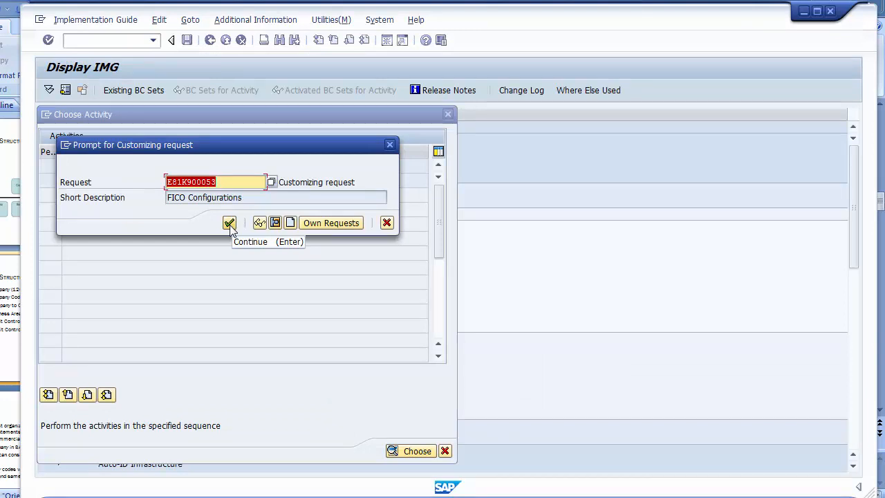
- Save company code 1200 IBM LLC in the FICO Configurations request and go back to the overview
left_click(229, 224)
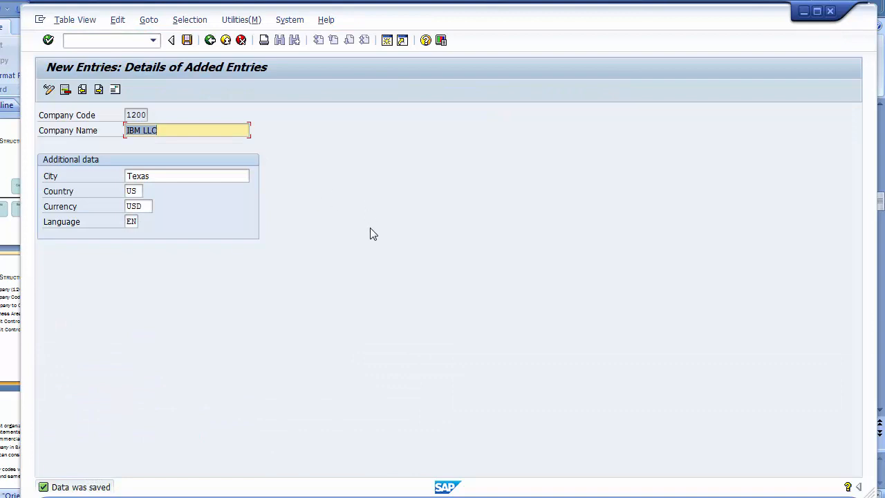
left_click(212, 41)
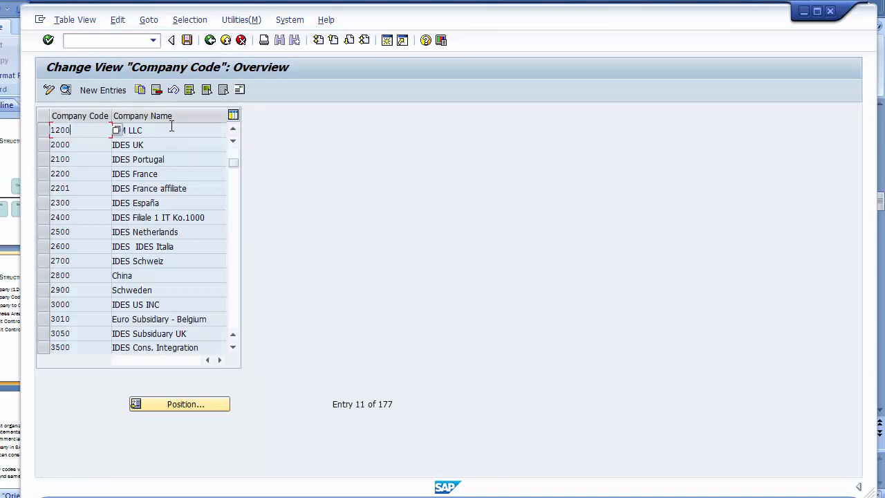
- Leave the company code table, review the PowerPoint checklist, and return to the SAP IMG tree
left_click(171, 128)
left_click(78, 131)
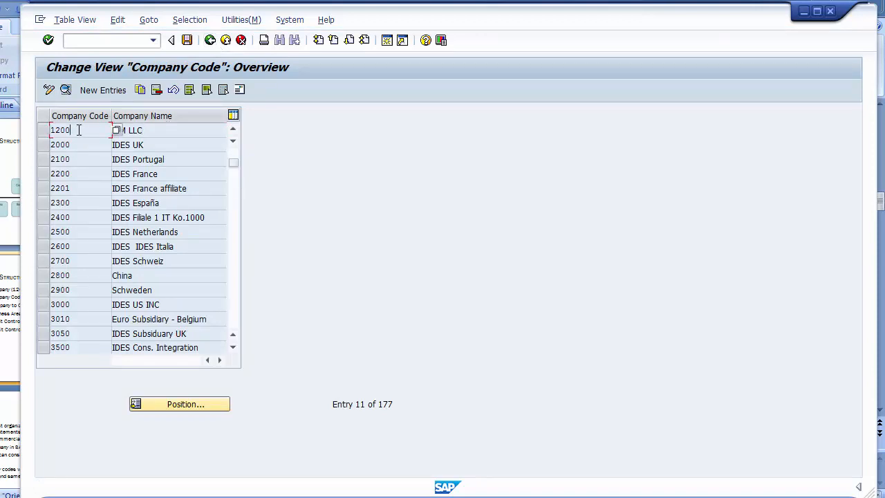
left_click(210, 41)
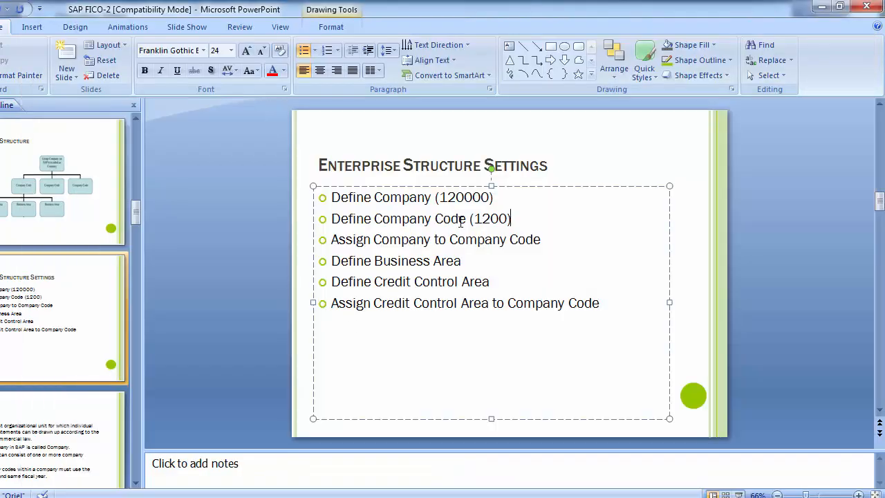
left_click(530, 216)
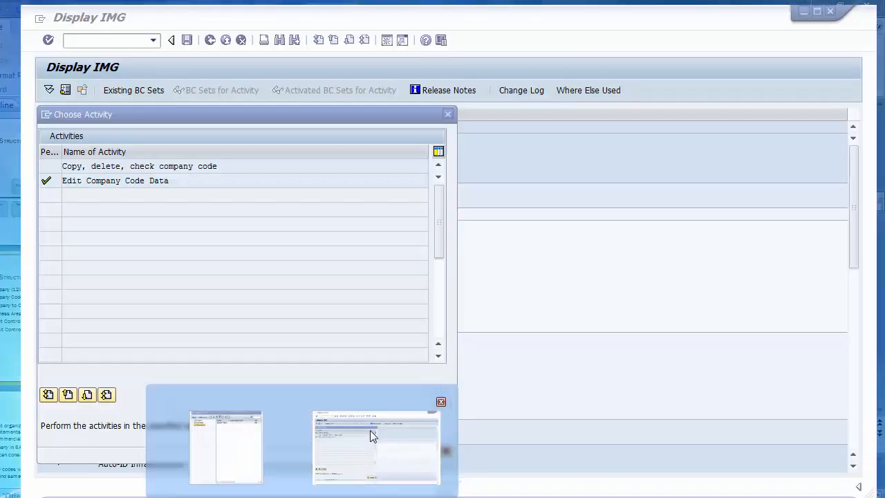
left_click(371, 438)
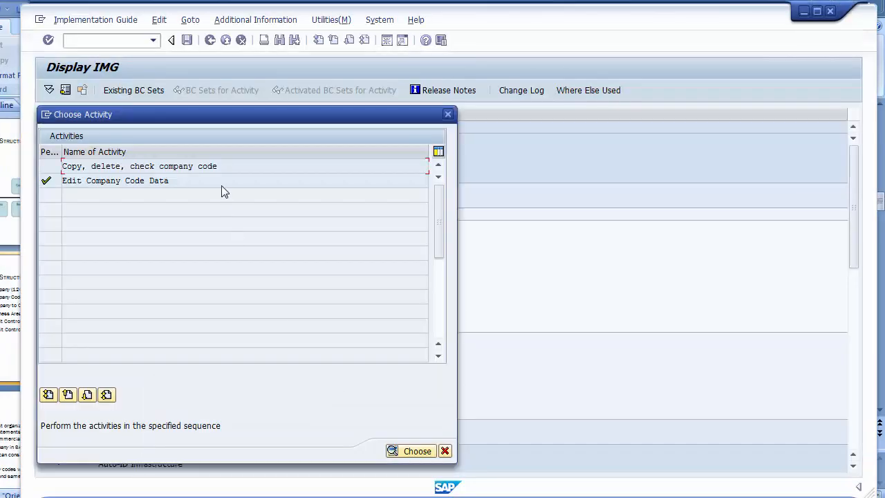
left_click(445, 451)
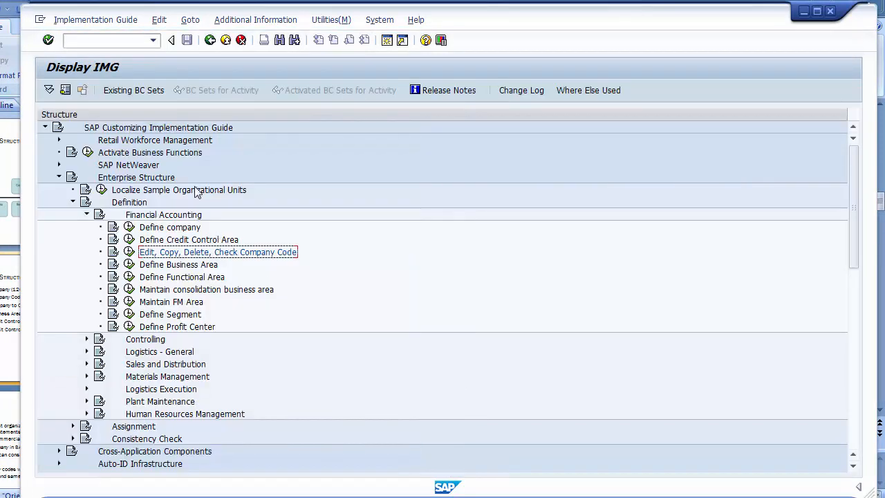
- Collapse Definition and run Assignment > Financial Accounting > 'Assign company code to company'
left_click(130, 202)
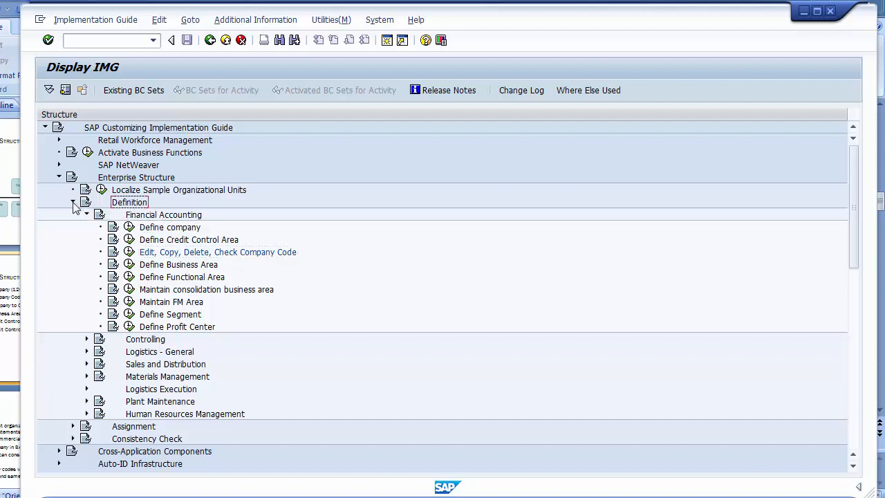
left_click(73, 202)
left_click(119, 216)
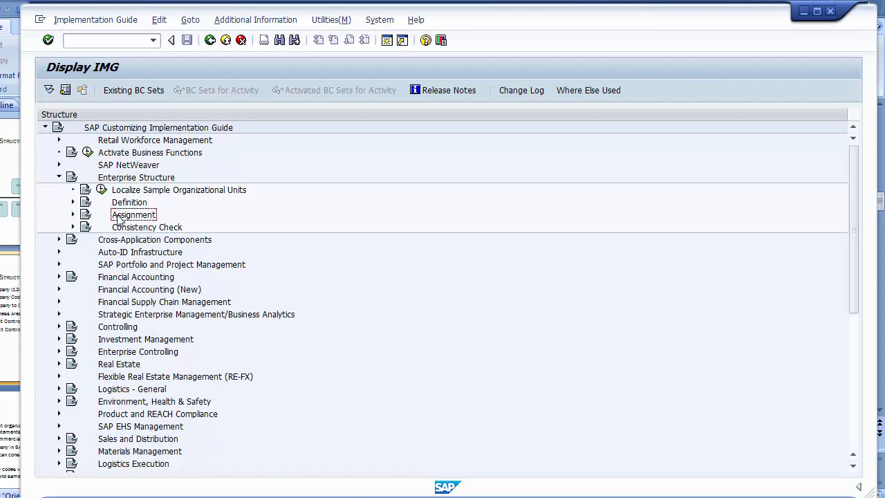
left_click(74, 215)
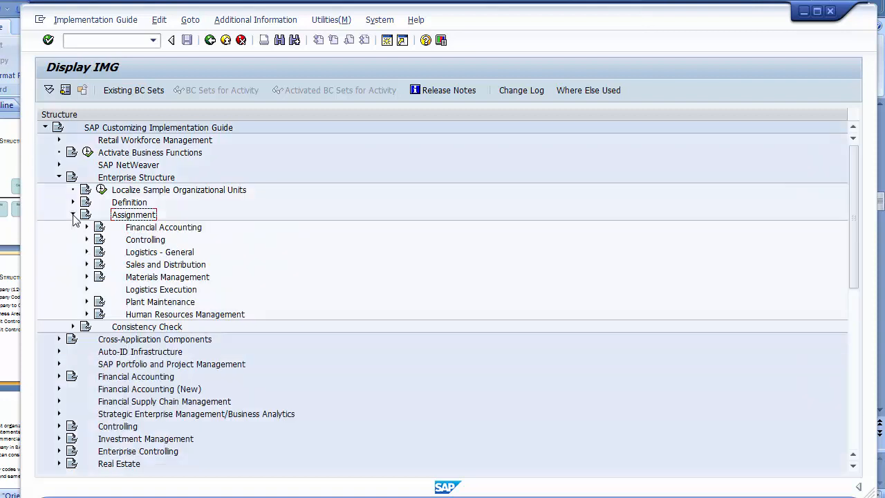
left_click(138, 230)
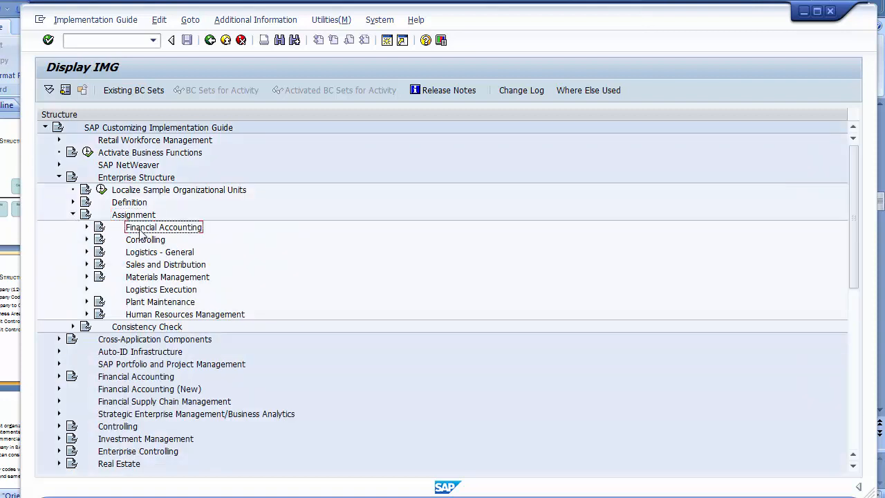
left_click(86, 227)
left_click(182, 241)
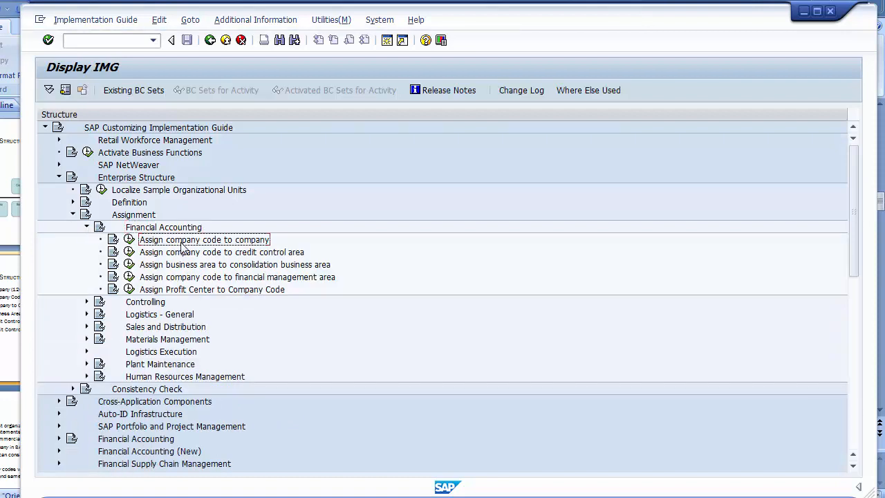
left_click(130, 241)
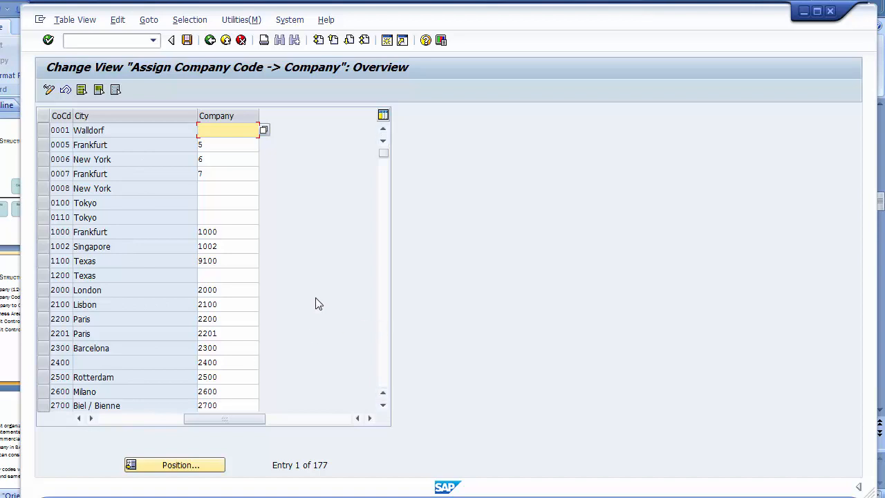
- Locate company code 1200 and assign it to company 120000 (IBM Group)
left_click(173, 468)
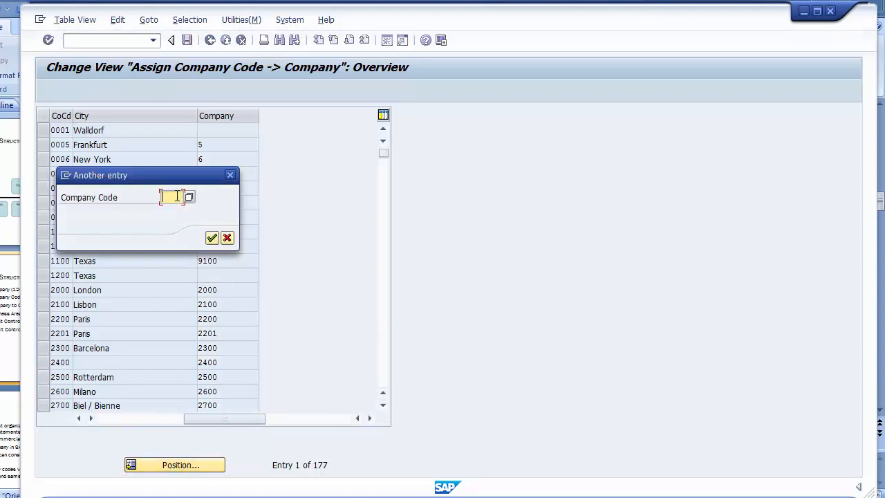
type("1200")
left_click(212, 238)
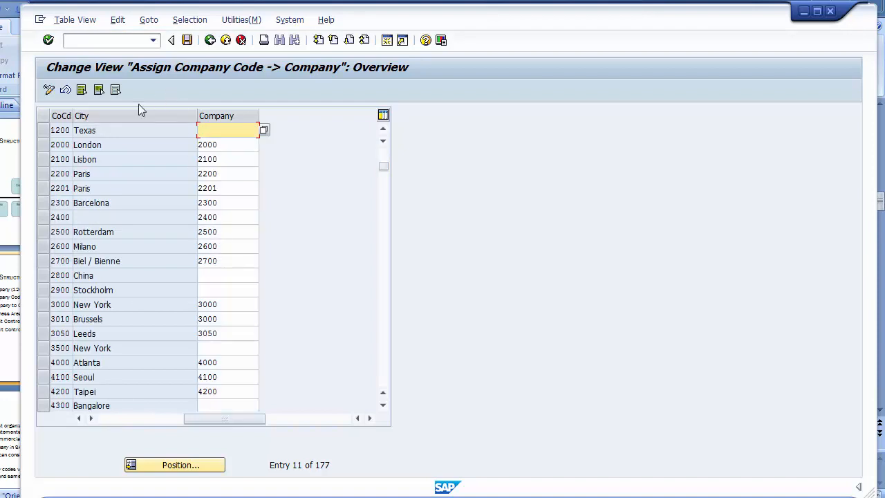
left_click(100, 131)
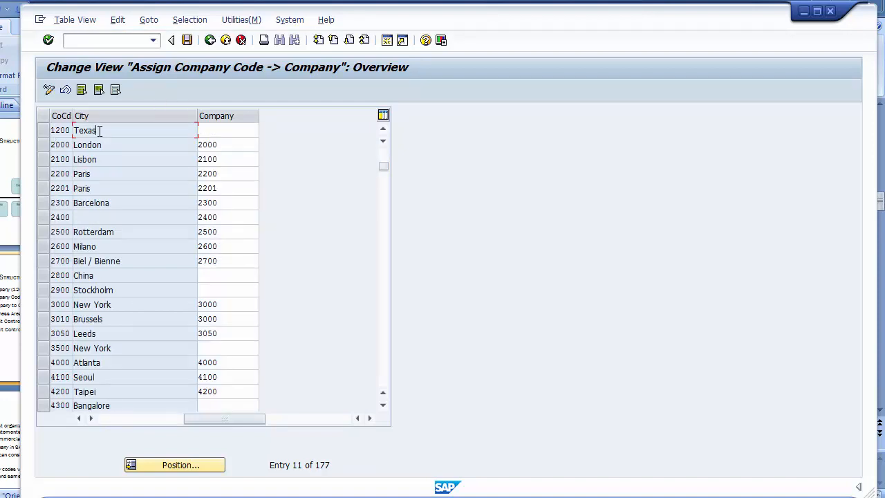
left_click(219, 129)
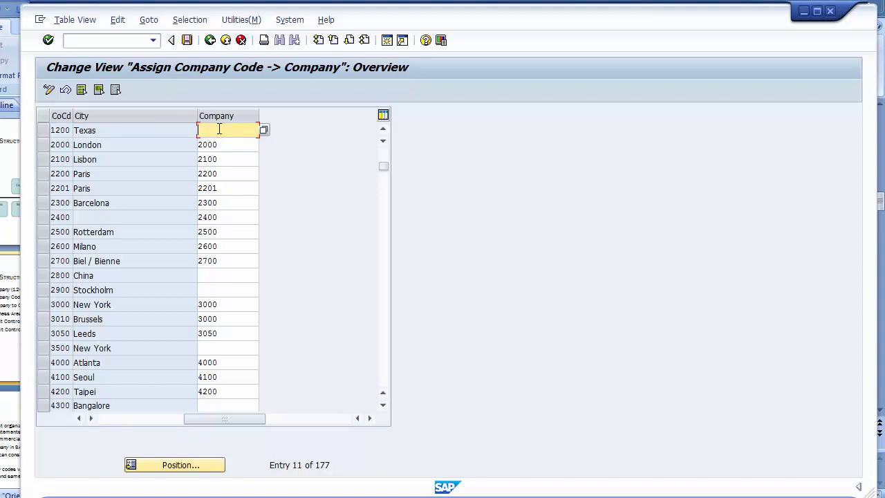
left_click(264, 131)
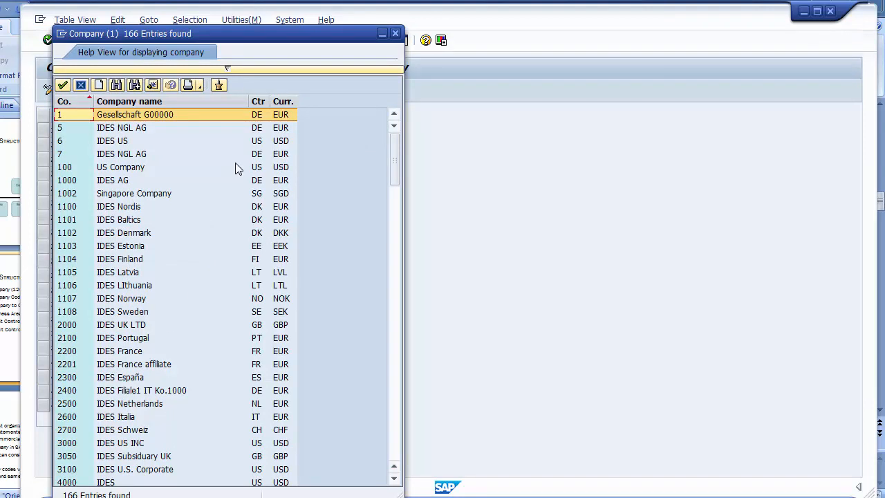
left_click(393, 452)
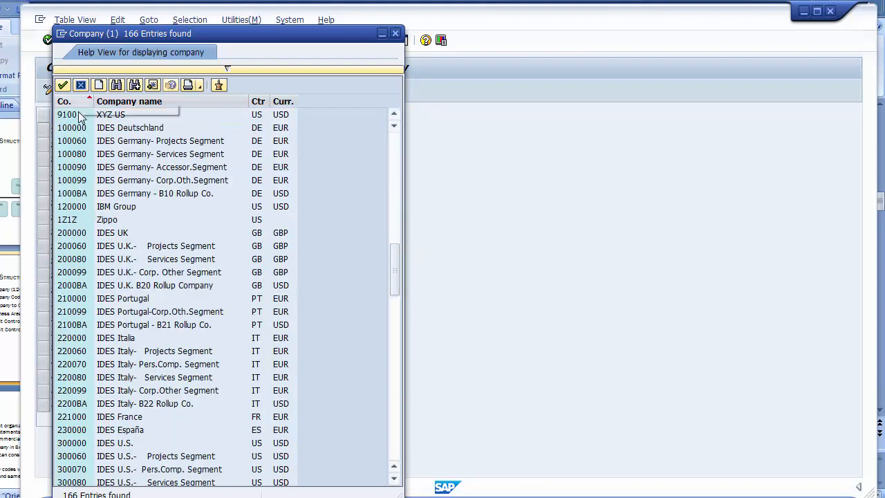
left_click(72, 208)
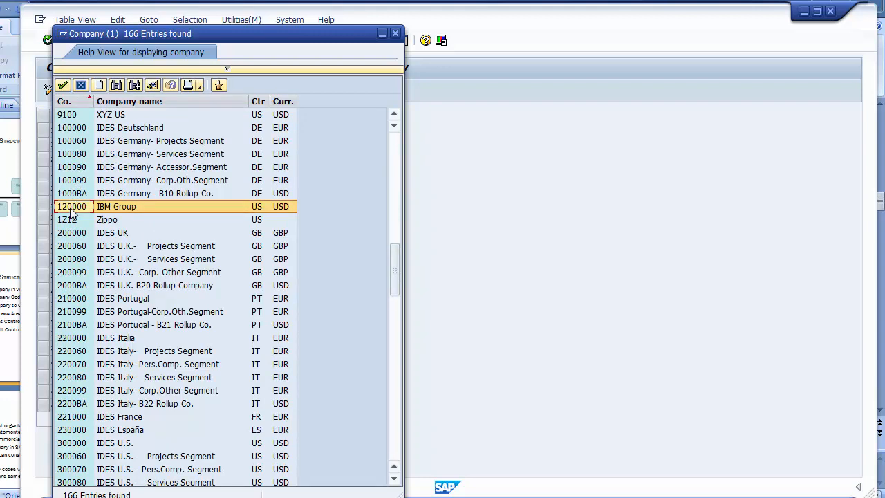
double_click(116, 208)
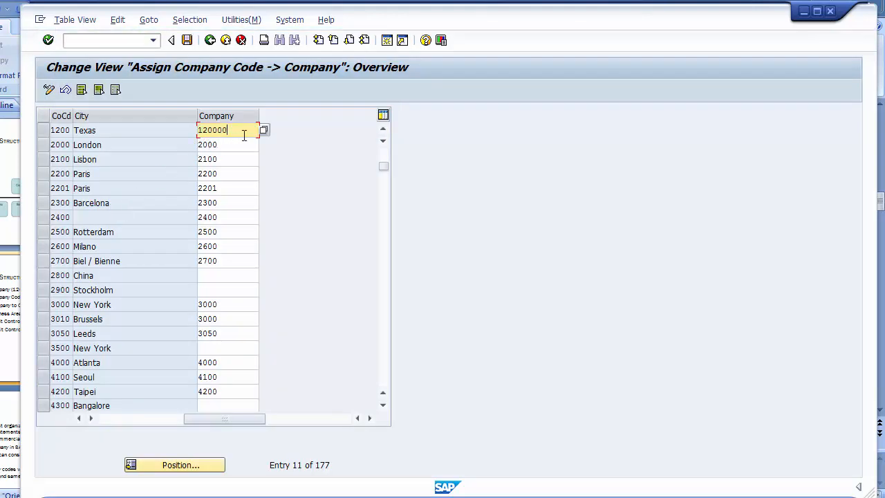
- Save the assignment to the customizing request, check the slides, and return to the guide
left_click(59, 132)
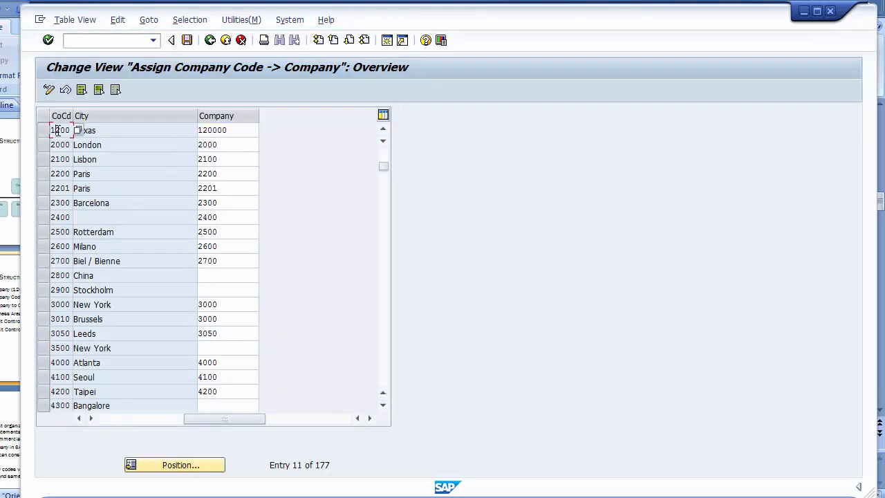
left_click(227, 129)
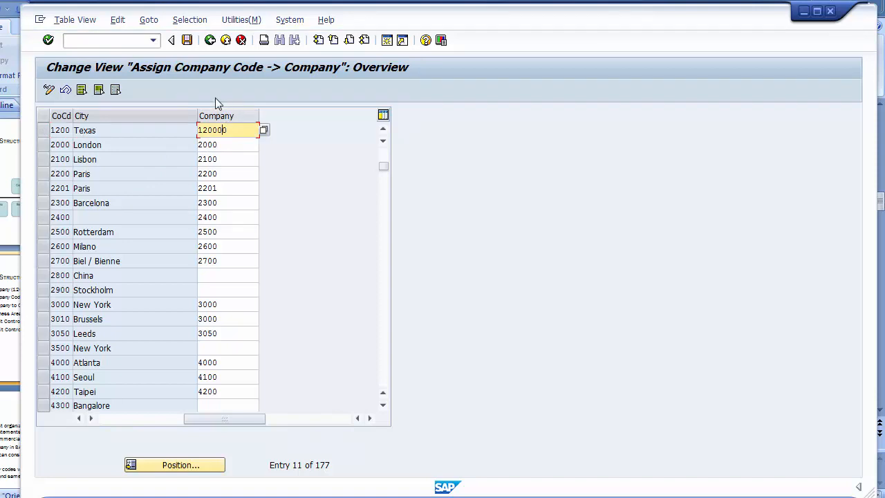
left_click(188, 44)
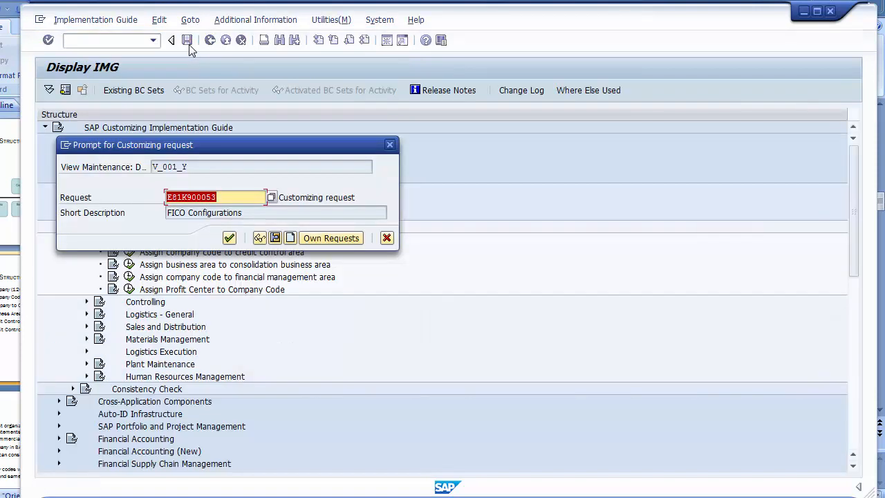
left_click(228, 237)
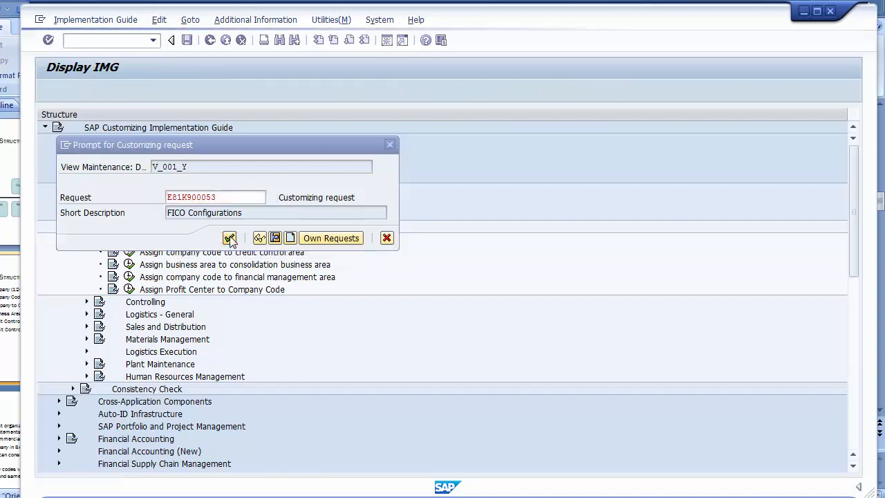
key("alt+Tab")
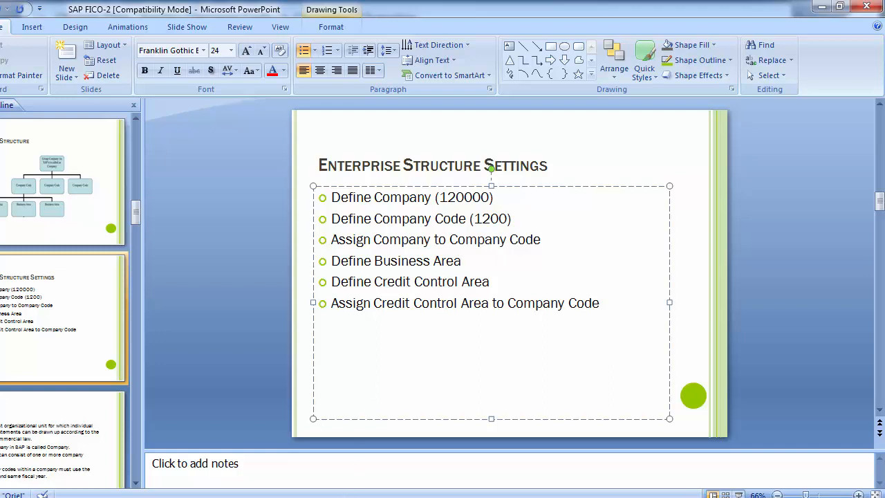
left_click(367, 448)
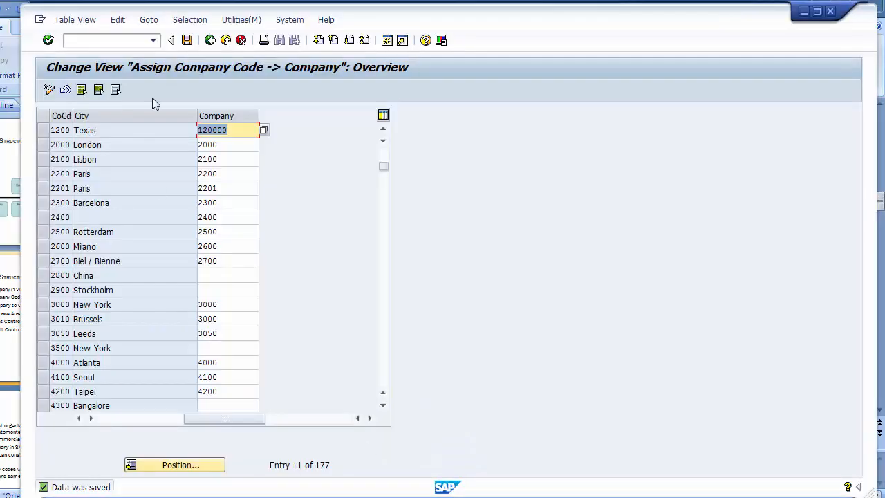
left_click(210, 40)
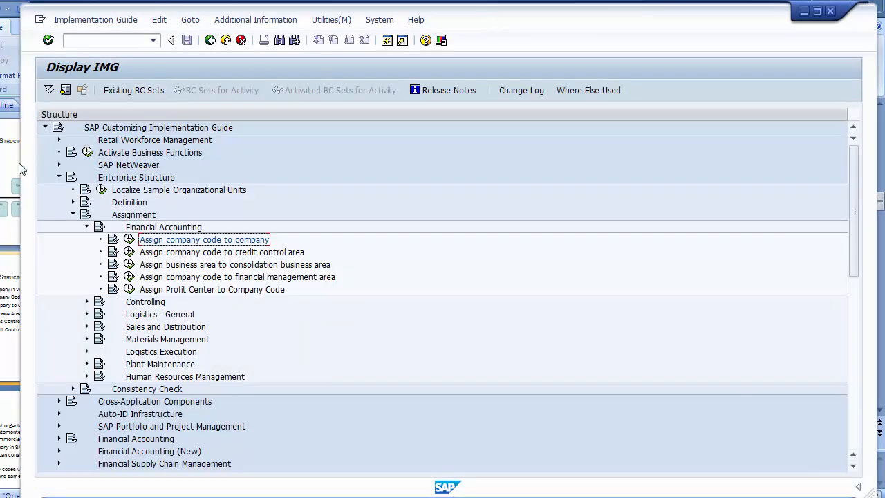
- Widen the window and open Define Business Area under Definition > Financial Accounting
left_click_drag(21, 191, 3, 191)
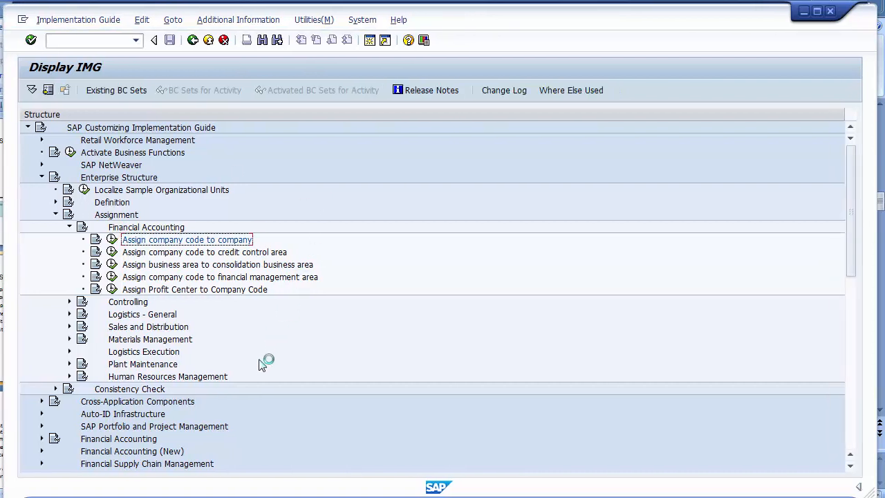
left_click(71, 227)
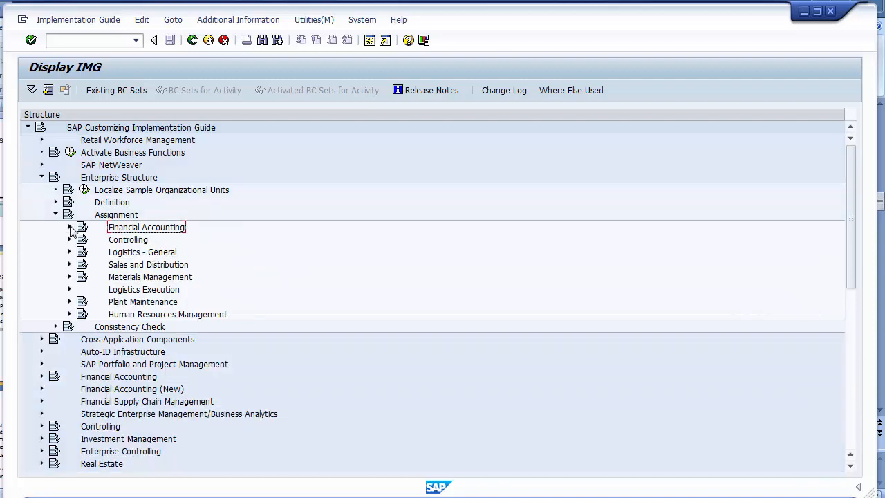
left_click(56, 215)
left_click(57, 204)
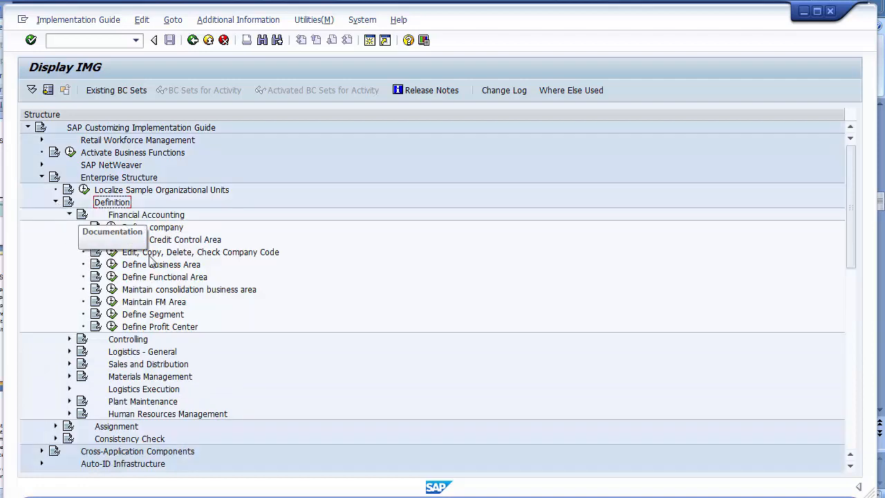
left_click(112, 266)
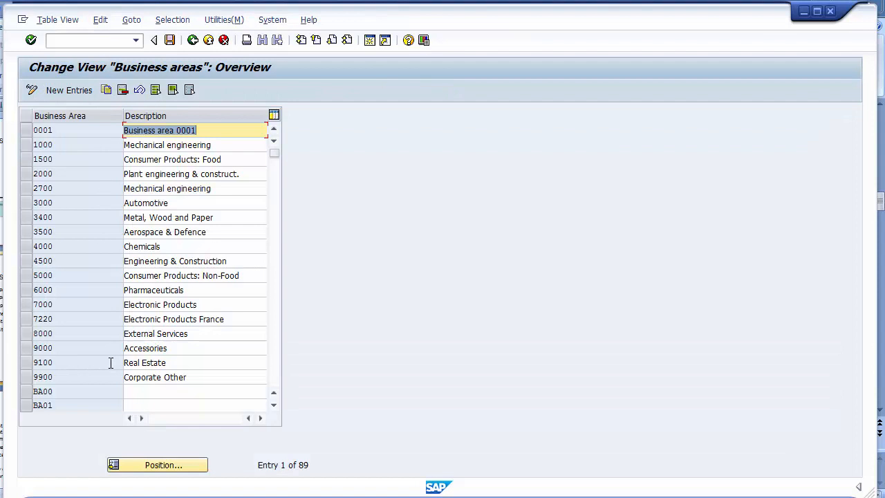
- Scroll through the business areas table to review the 89 existing entries
left_click(275, 385)
left_click(277, 379)
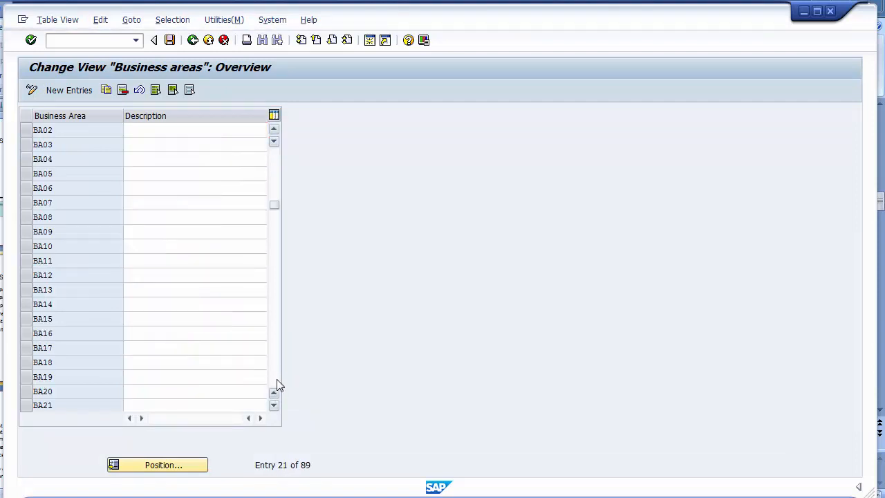
left_click(277, 380)
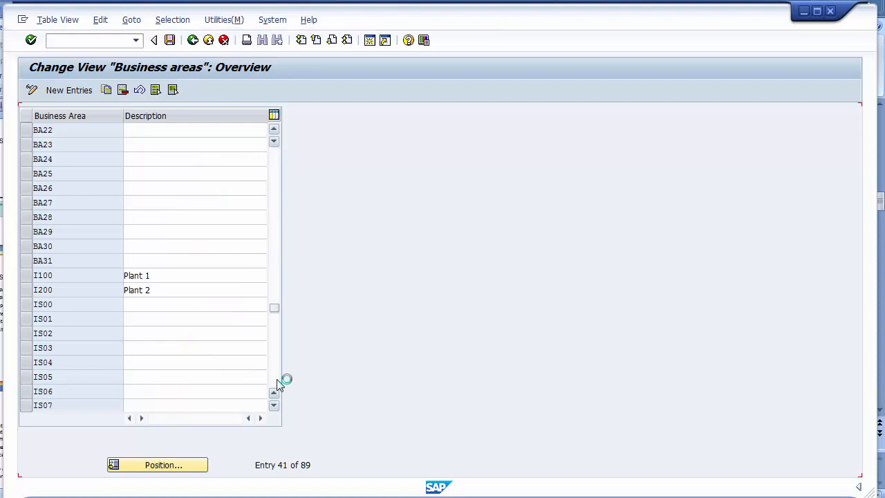
left_click(274, 162)
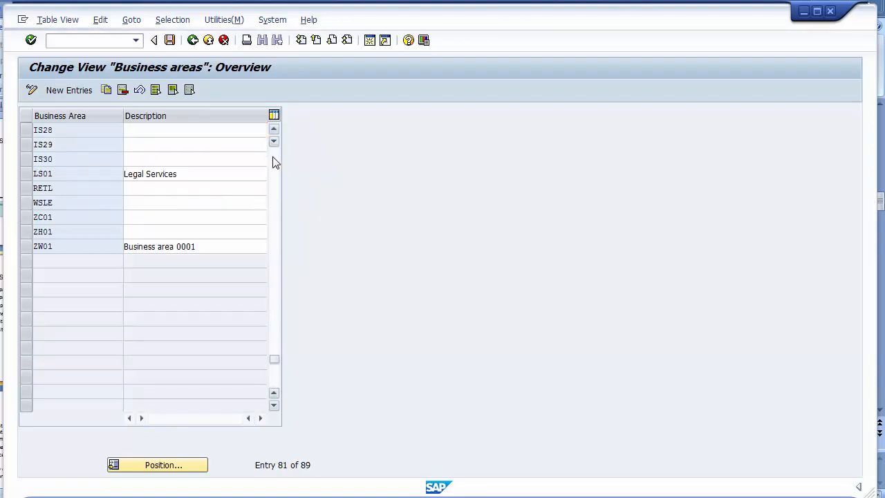
left_click(274, 161)
left_click(275, 162)
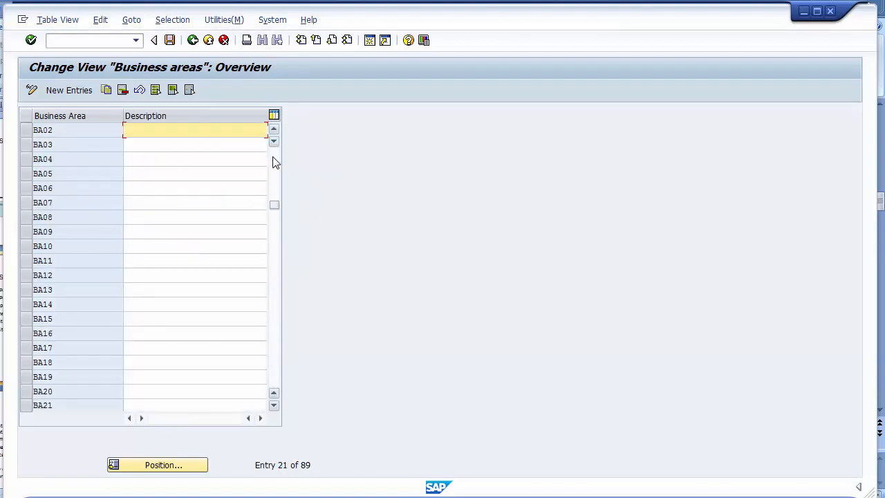
left_click(275, 161)
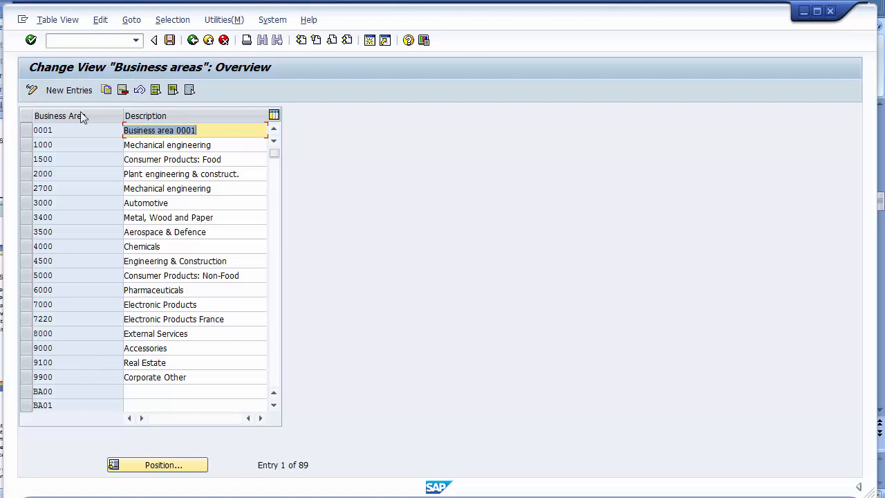
- Add new business areas 1210 'Product 1' and 1220 'Product 2'
left_click(70, 90)
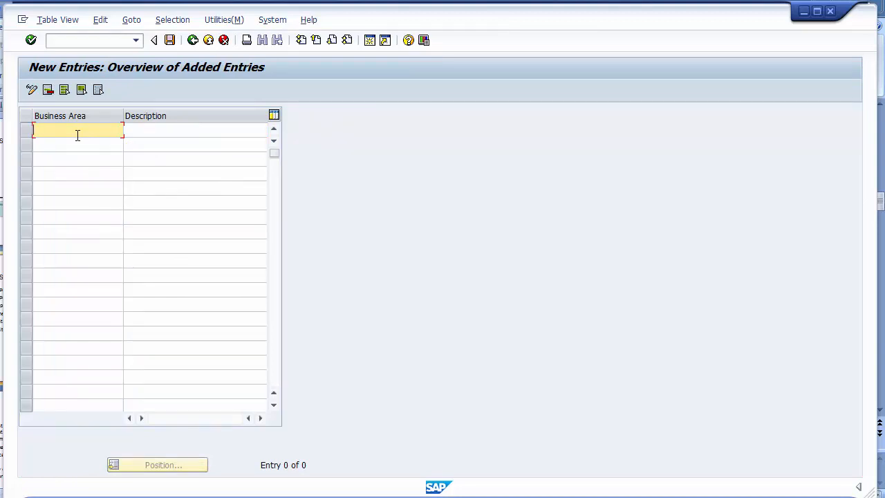
key("BackSpace")
key("BackSpace")
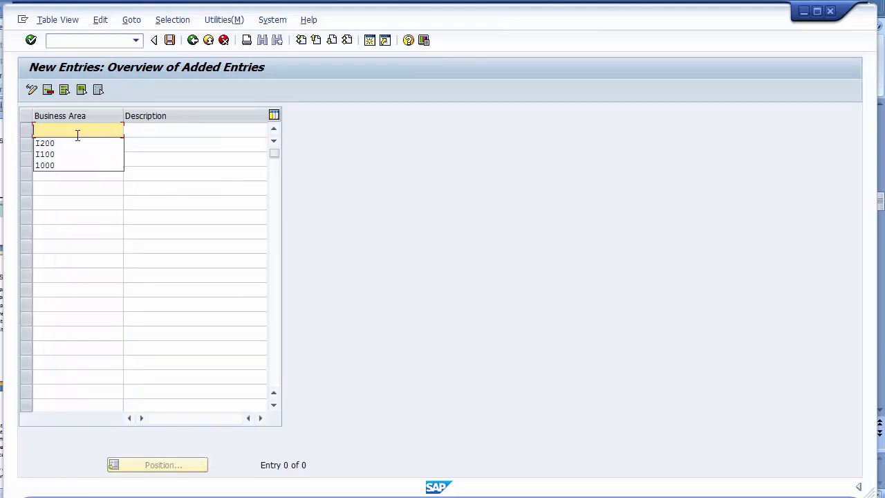
type("1210")
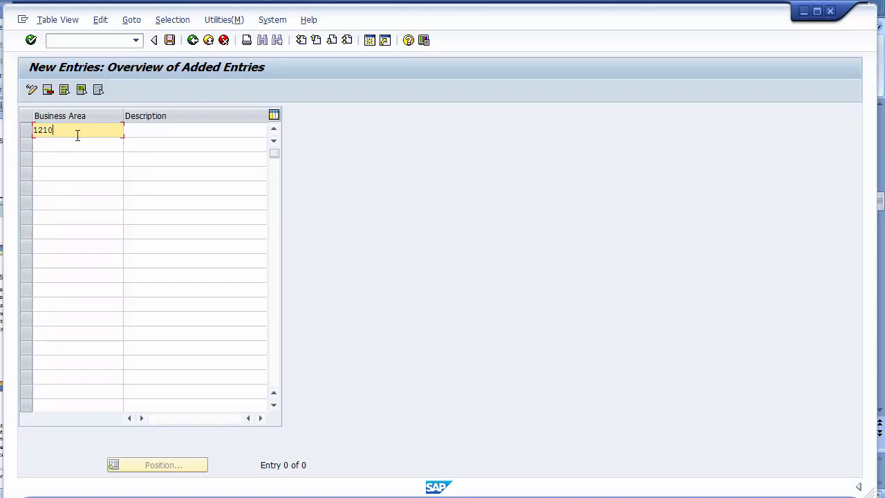
left_click(140, 136)
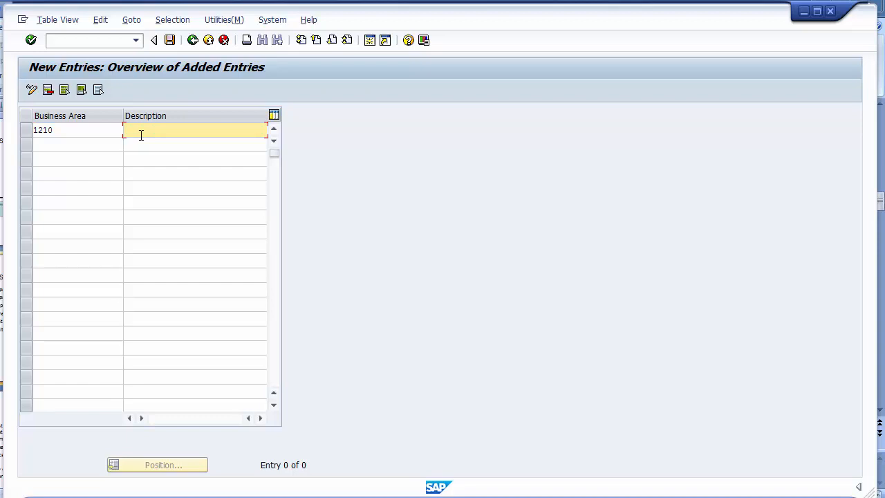
type("Pla")
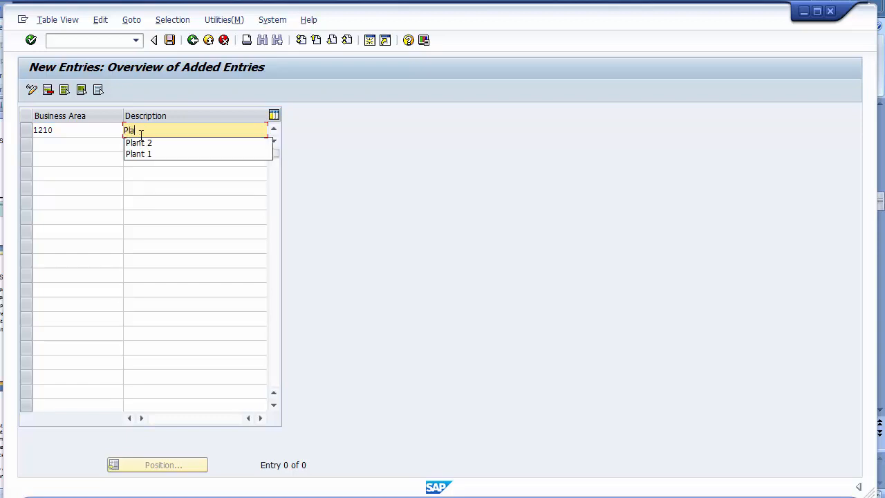
type("oduct 1")
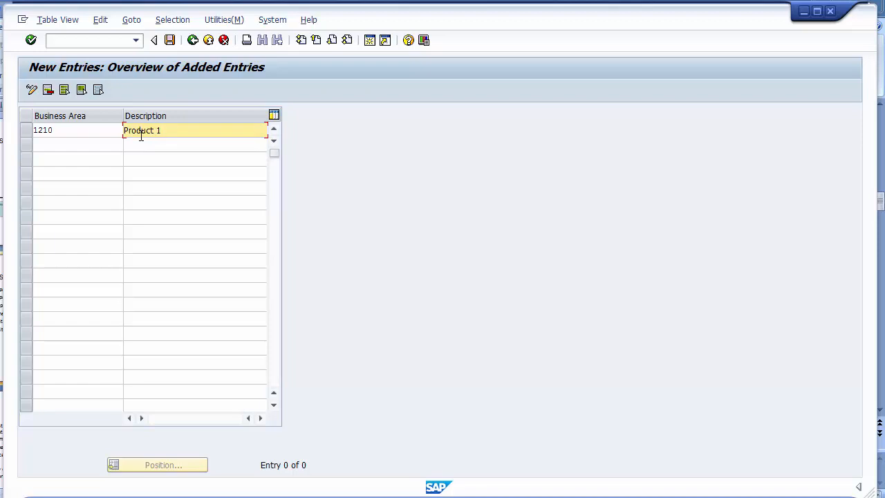
left_click(102, 145)
type("12")
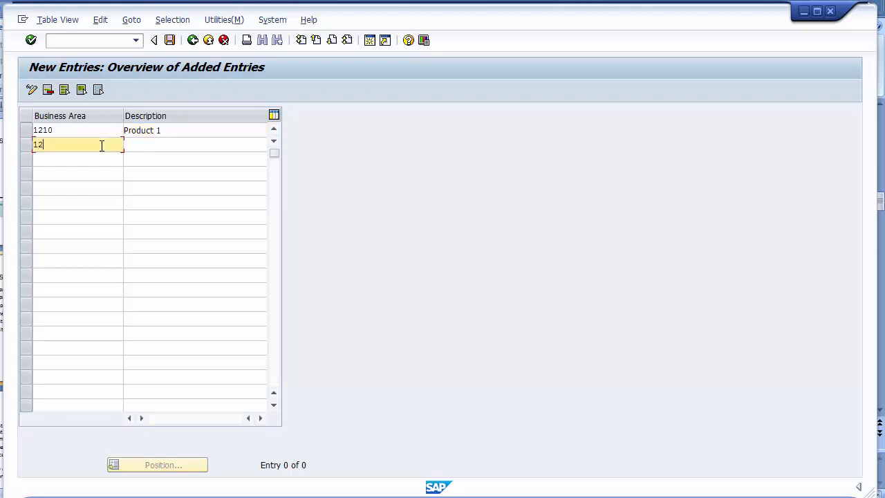
type("20")
left_click(140, 147)
type("Product 2")
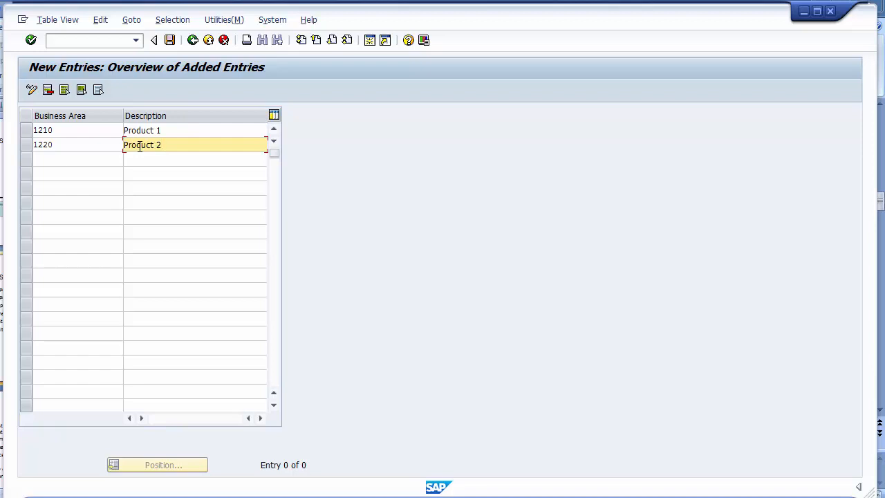
- Add business area 1230 'Product 3', save to the customizing request, and return to the guide
left_click(90, 162)
type("1230")
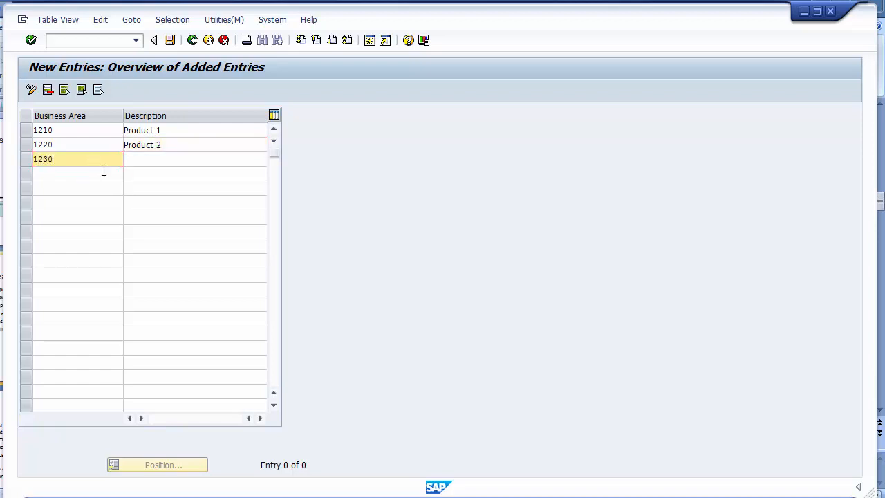
left_click(172, 173)
left_click(163, 158)
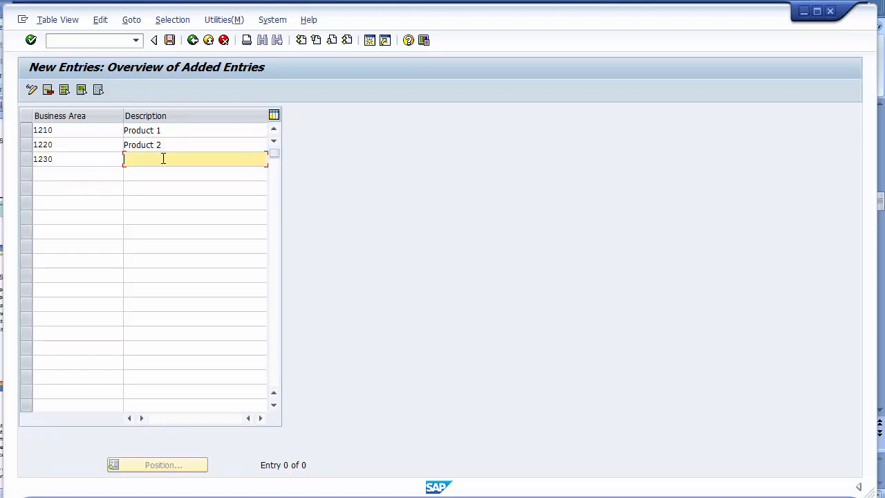
type("Product 3")
left_click(170, 46)
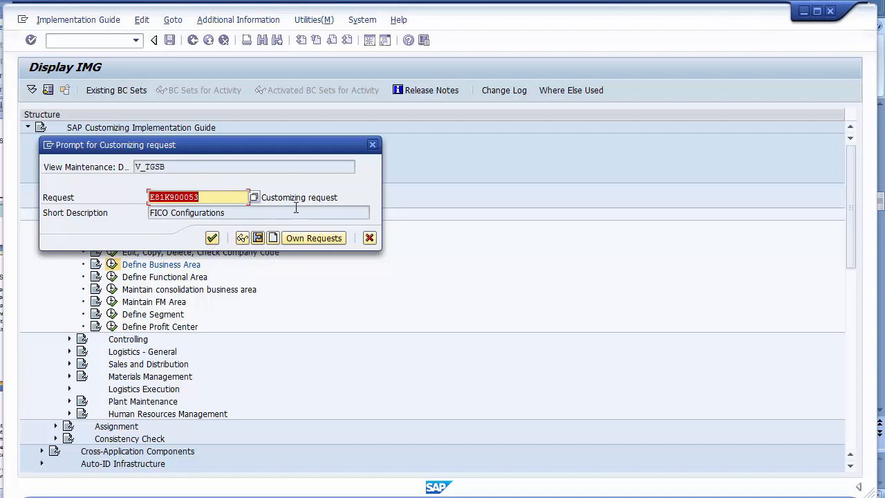
left_click(212, 237)
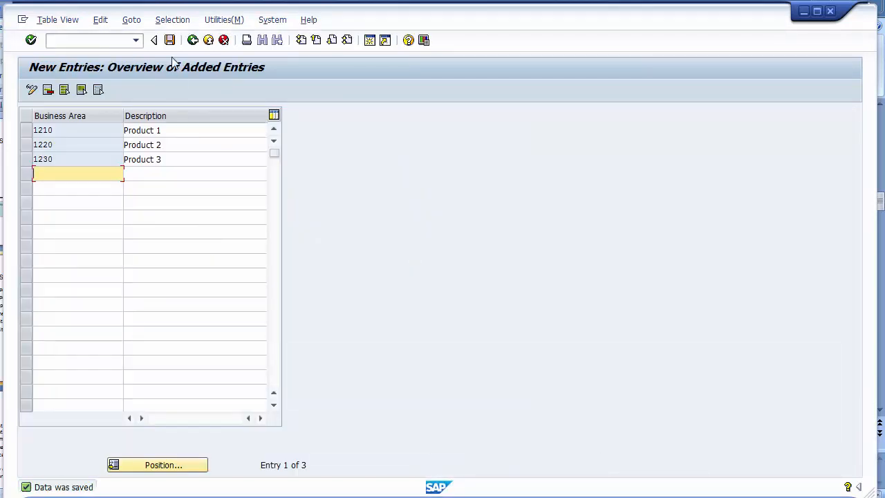
left_click(193, 41)
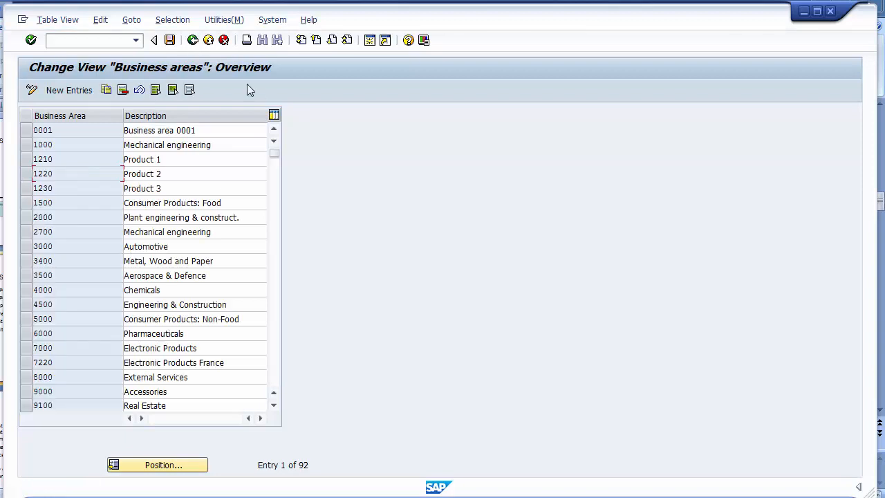
left_click(192, 42)
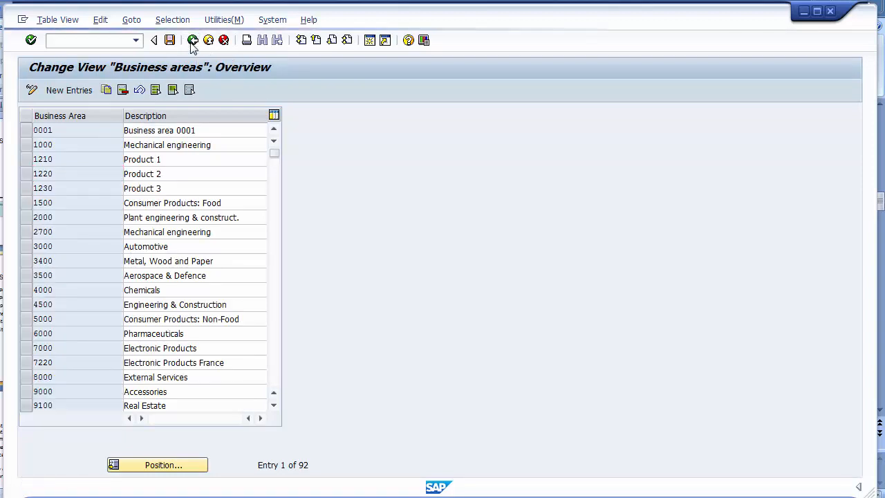
- Execute Define Credit Control Area and start a new credit control area entry
left_click(264, 496)
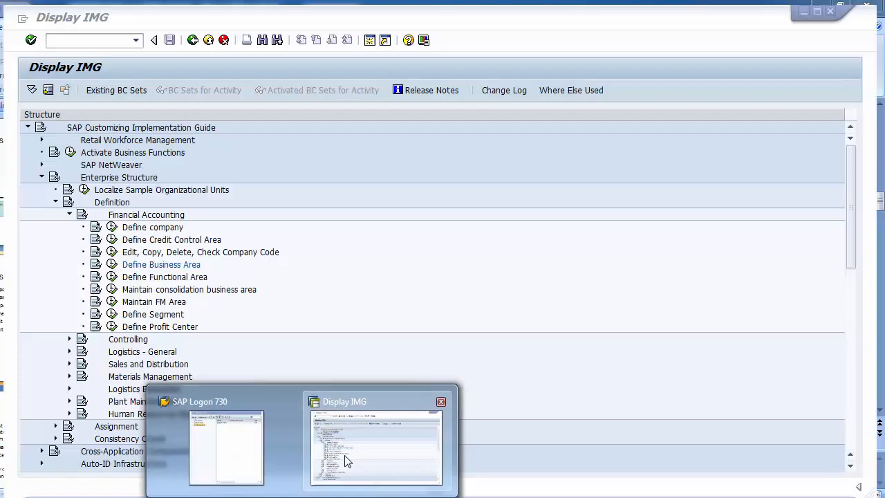
left_click(377, 434)
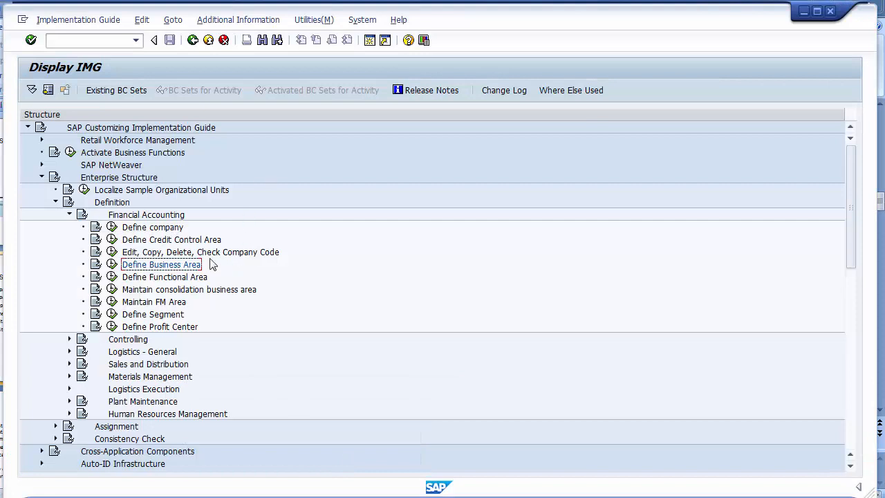
left_click(192, 242)
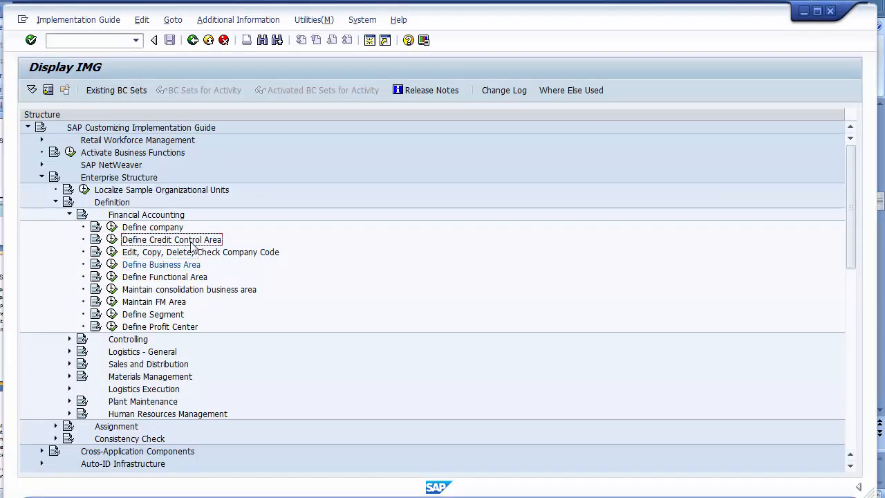
left_click(112, 241)
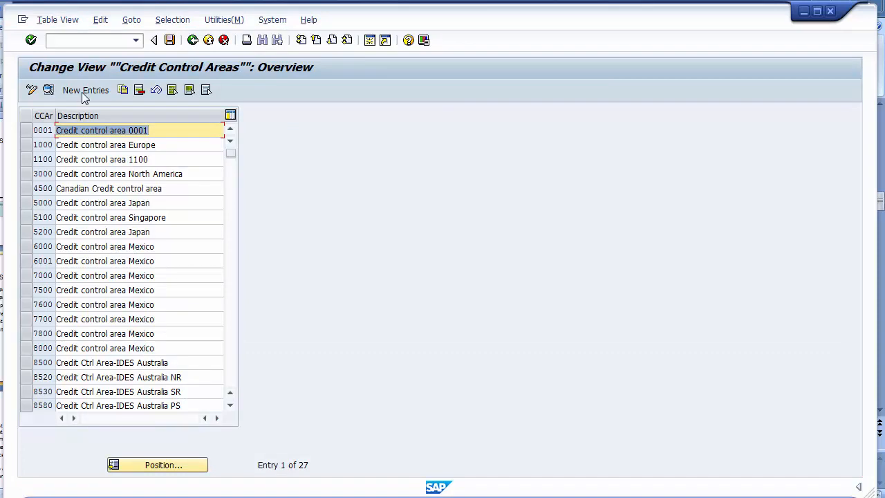
left_click(82, 90)
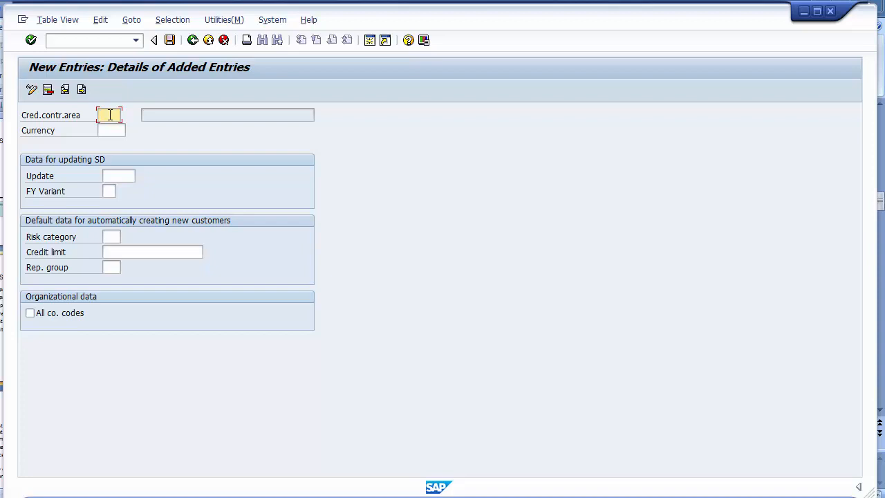
- Enter credit control area 1200 with currency USD and credit limit 1000000
type("1200")
left_click(116, 130)
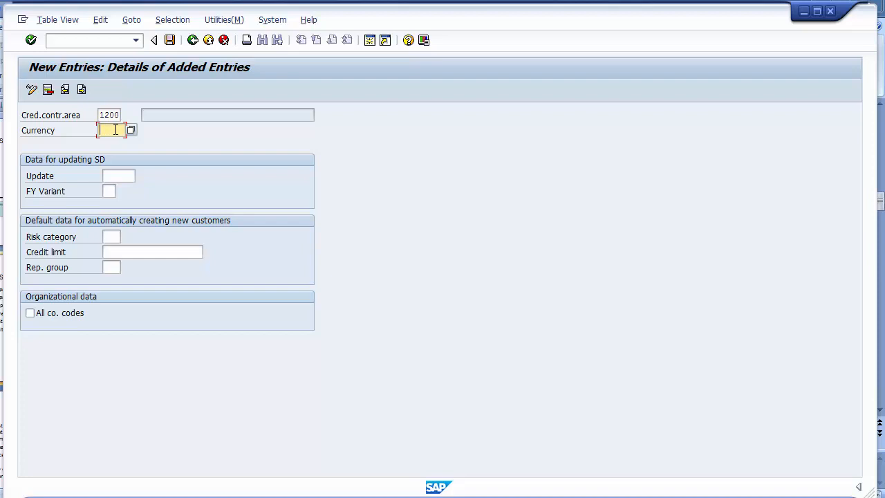
type("USD")
left_click(113, 236)
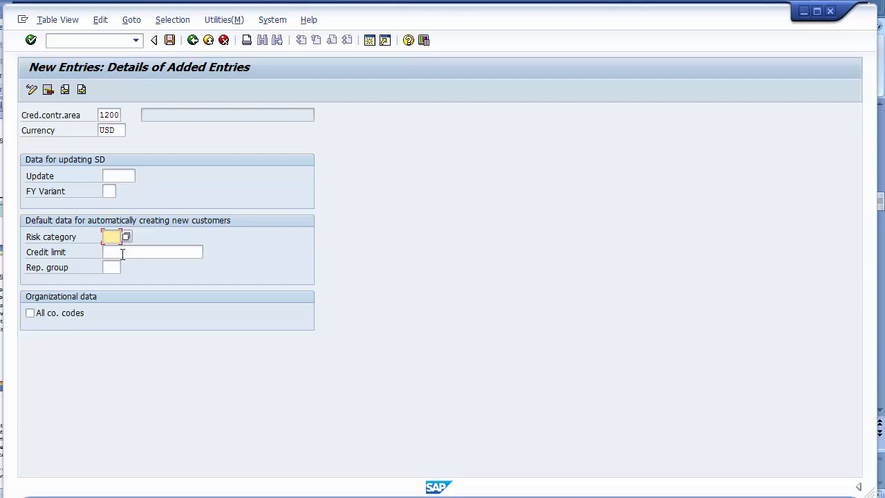
left_click(123, 252)
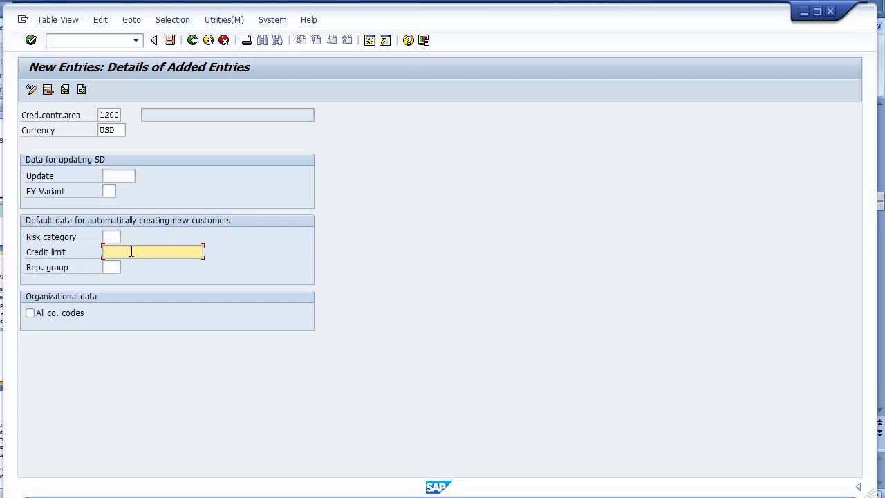
type("1000000")
key("Return")
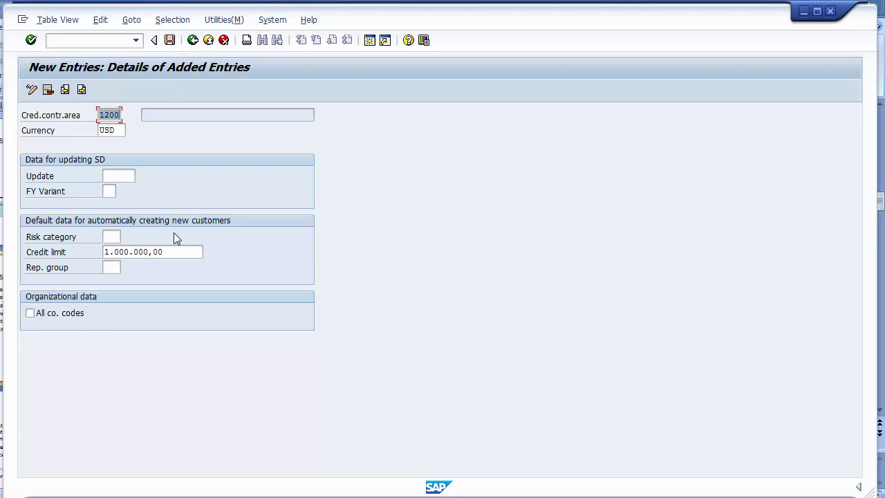
left_click(175, 253)
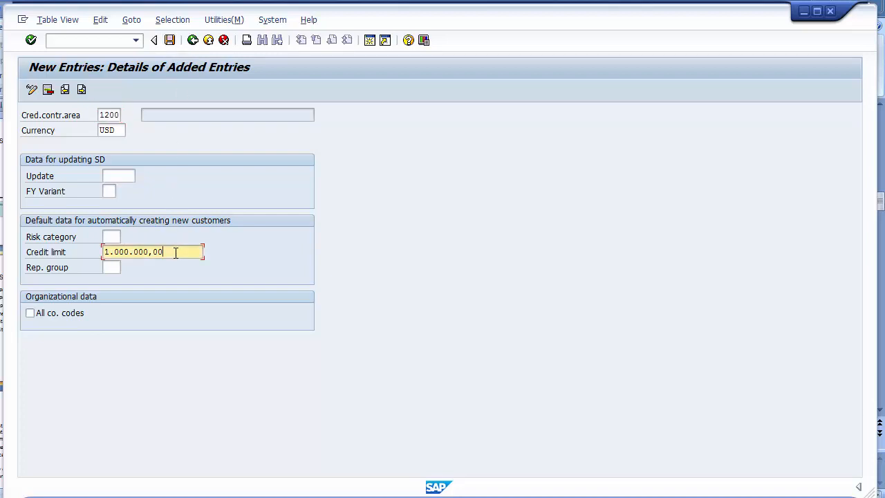
- Save credit control area 1200 under the customizing request and return to the overview
left_click(170, 40)
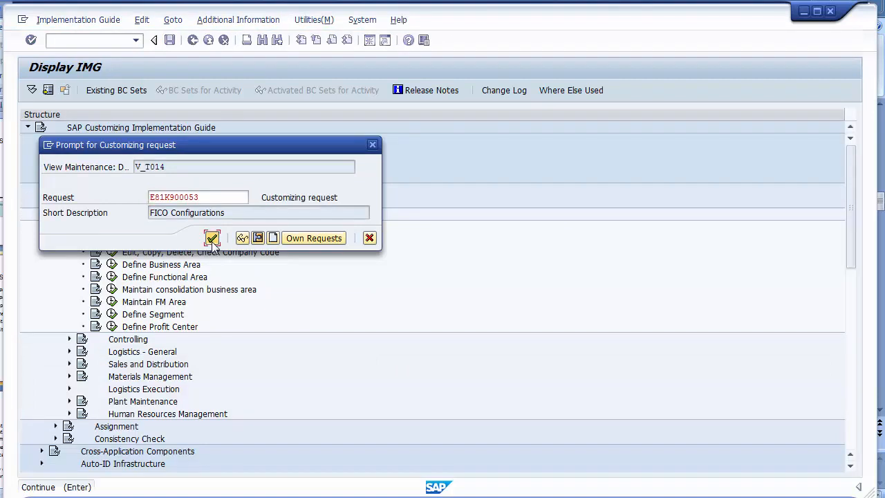
left_click(212, 238)
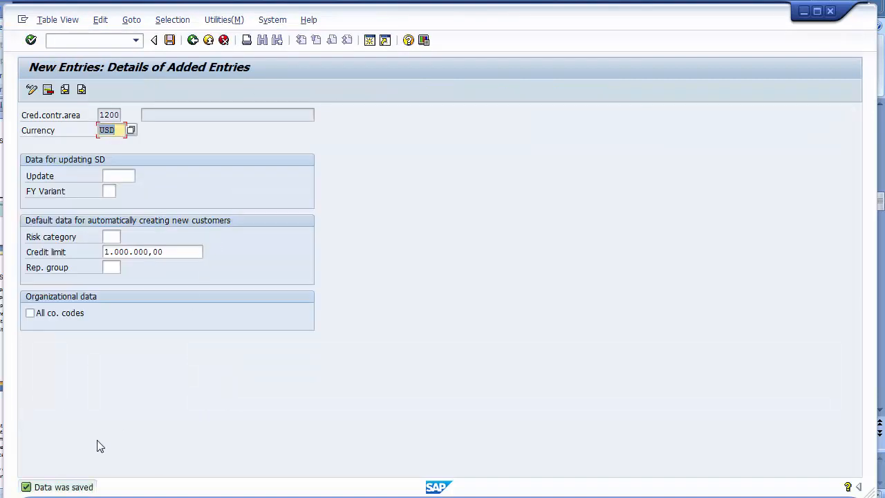
left_click(193, 41)
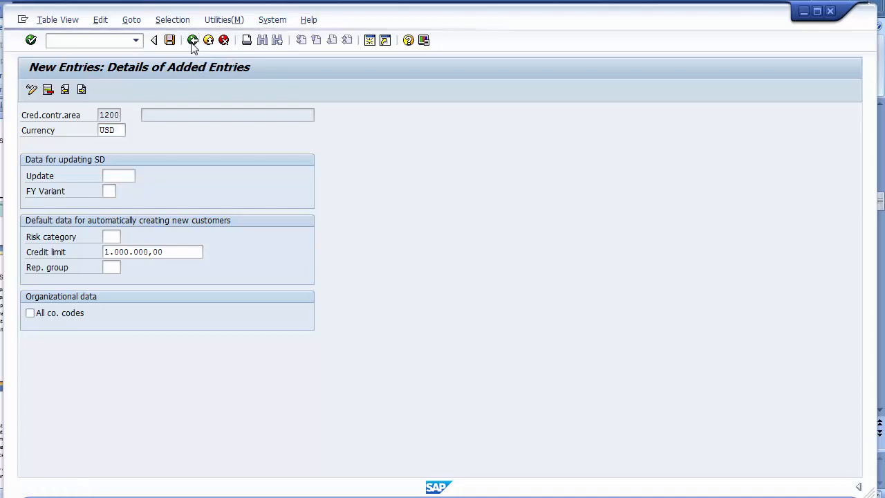
- Enter 'Credit control area 1200' as area 1200's description and save it
key("alt+Tab")
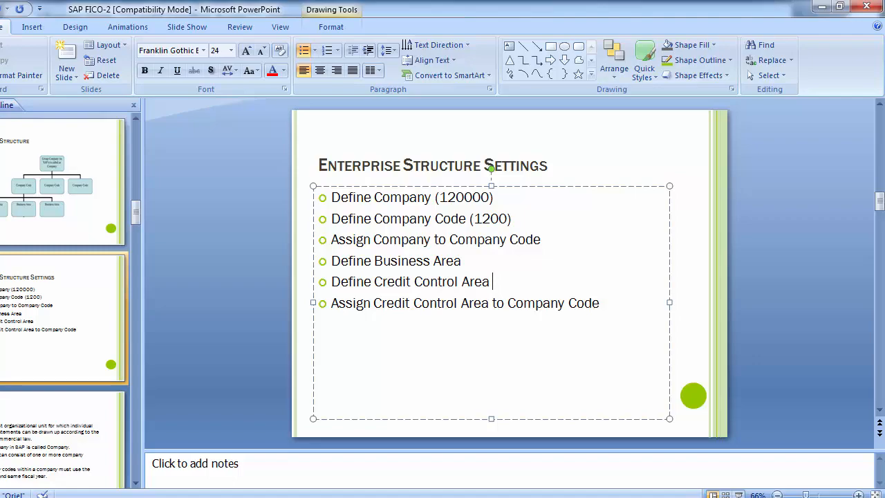
mouse_move(293, 494)
left_click(376, 446)
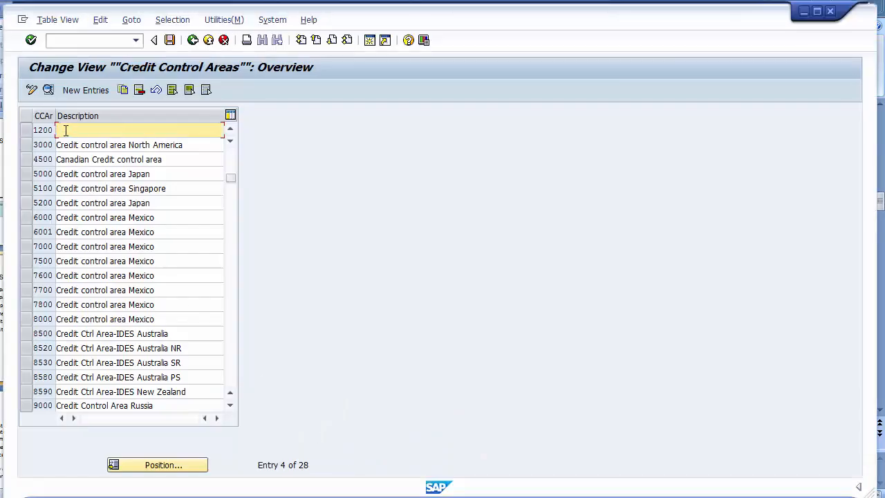
type("Credit")
key("BackSpace")
key("BackSpace")
key("BackSpace")
key("BackSpace")
key("BackSpace")
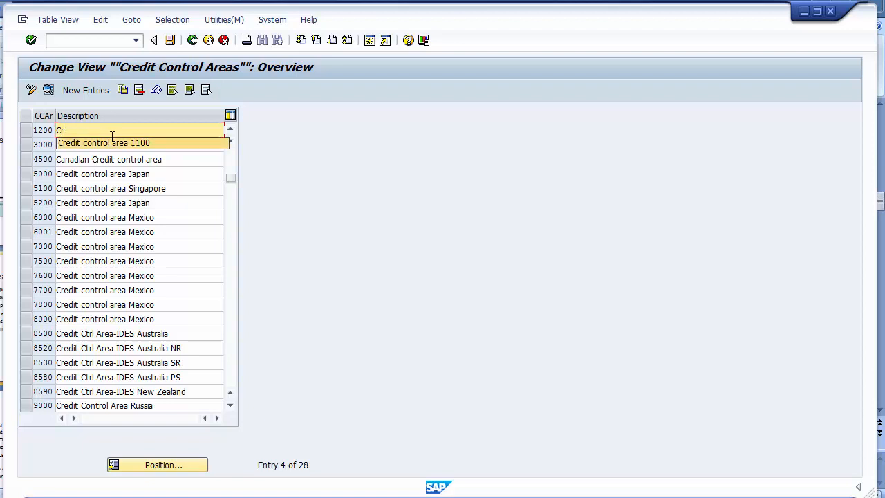
left_click(112, 137)
key("BackSpace")
key("BackSpace")
key("BackSpace")
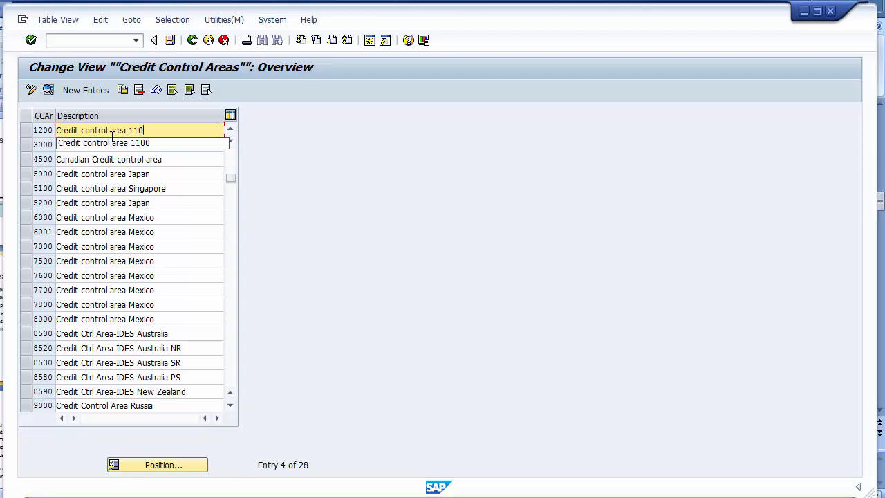
type("200")
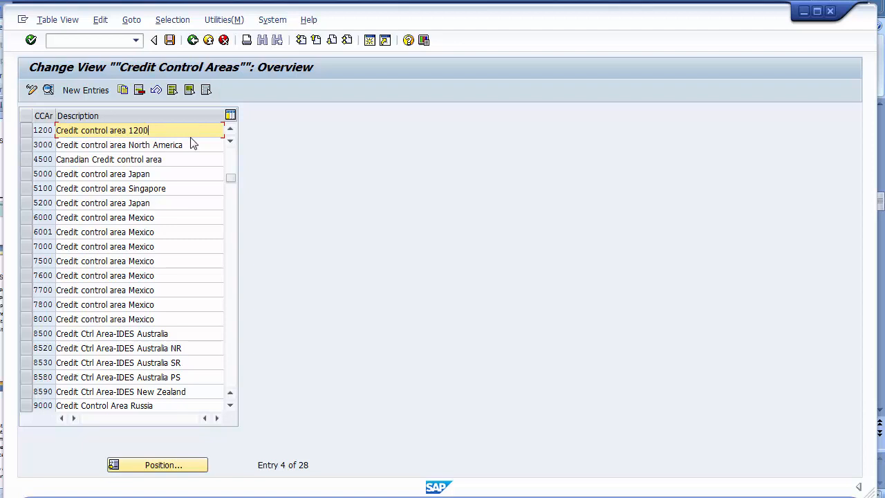
left_click(170, 40)
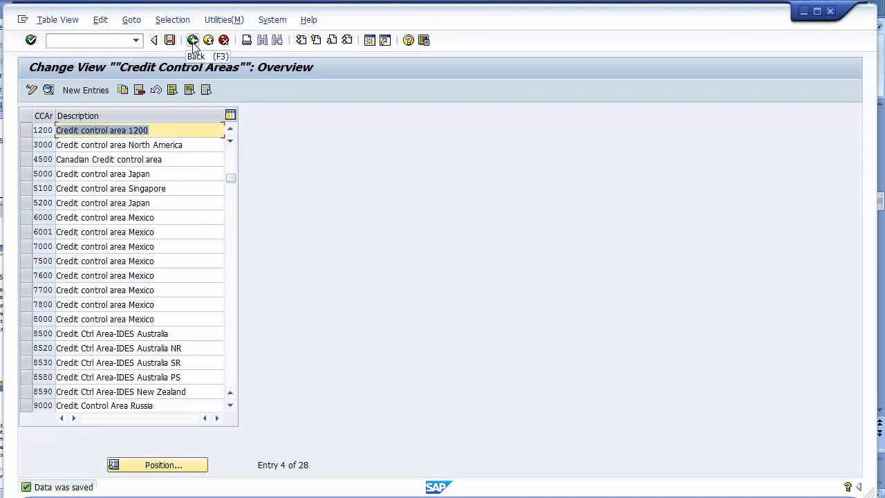
- Go to Enterprise Structure > Assignment > Financial Accounting and run 'Assign company code to credit control area'
left_click(193, 41)
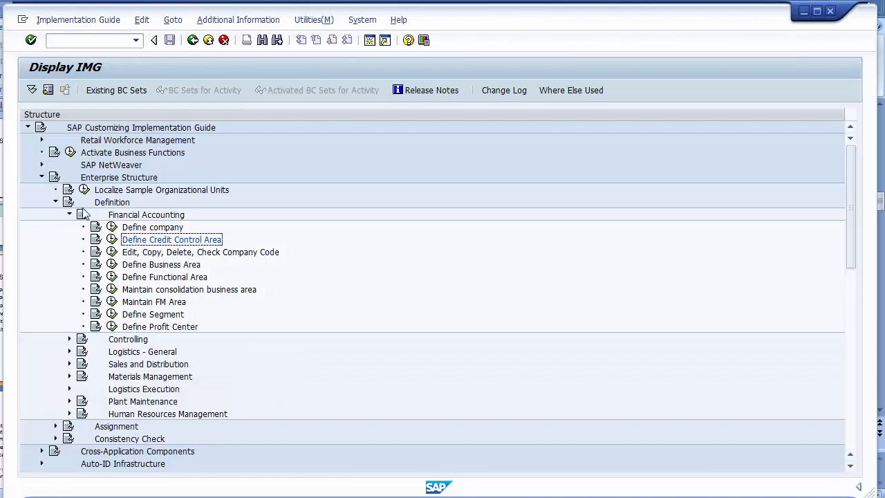
left_click(105, 203)
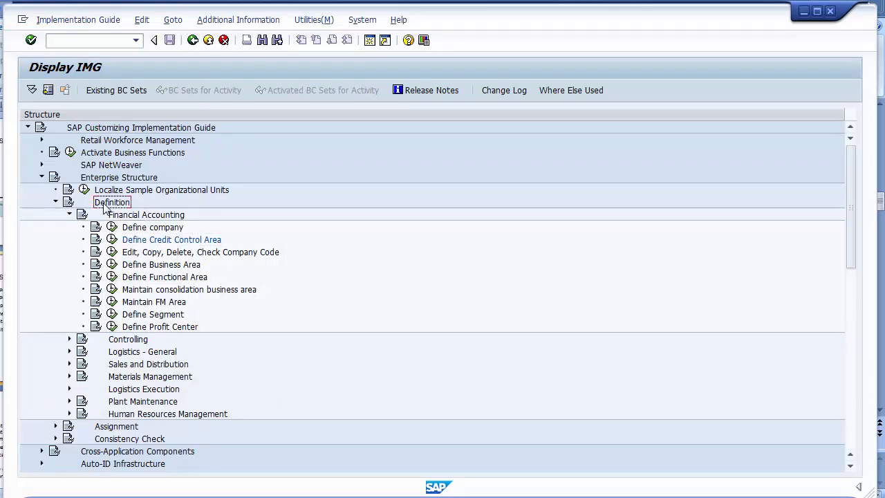
left_click(55, 202)
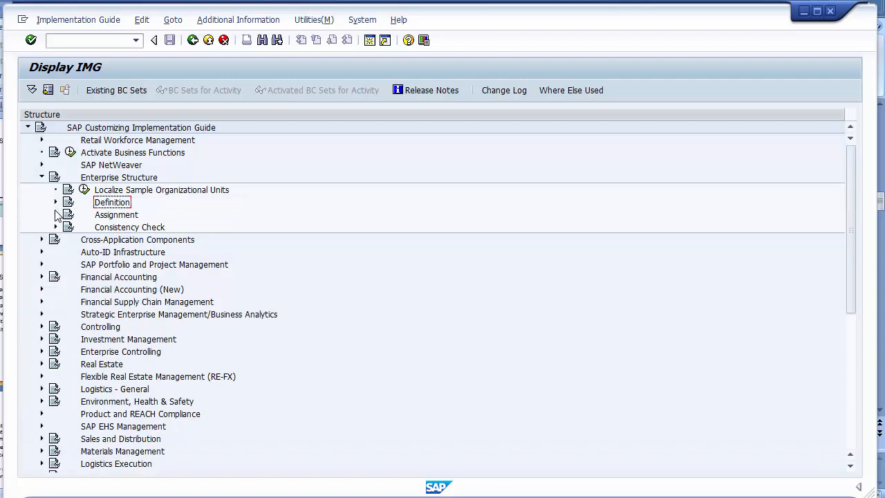
left_click(98, 217)
left_click(55, 215)
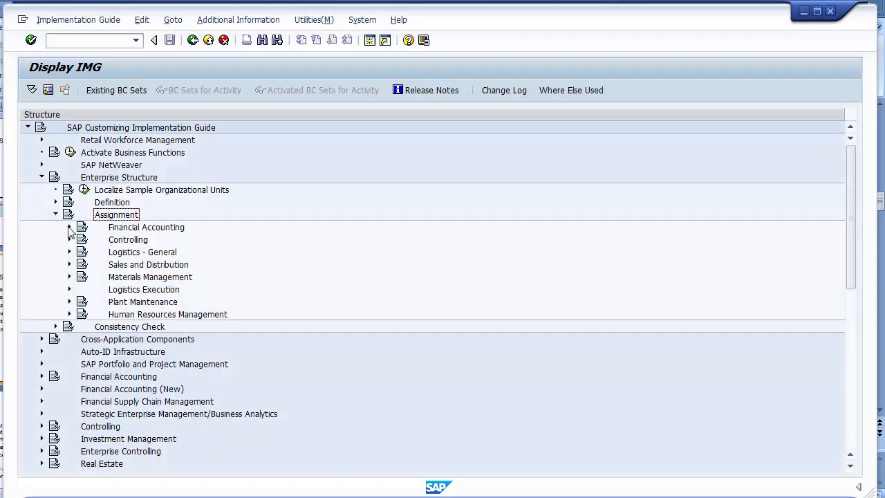
left_click(116, 229)
left_click(69, 227)
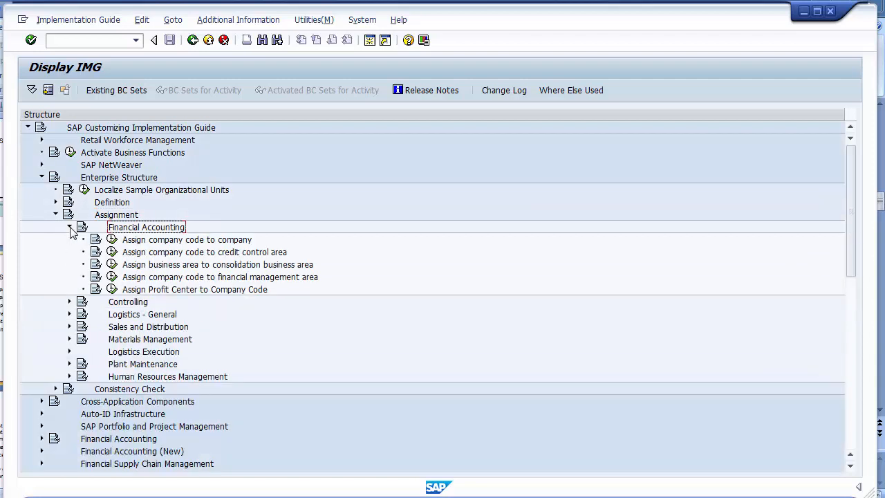
left_click(211, 253)
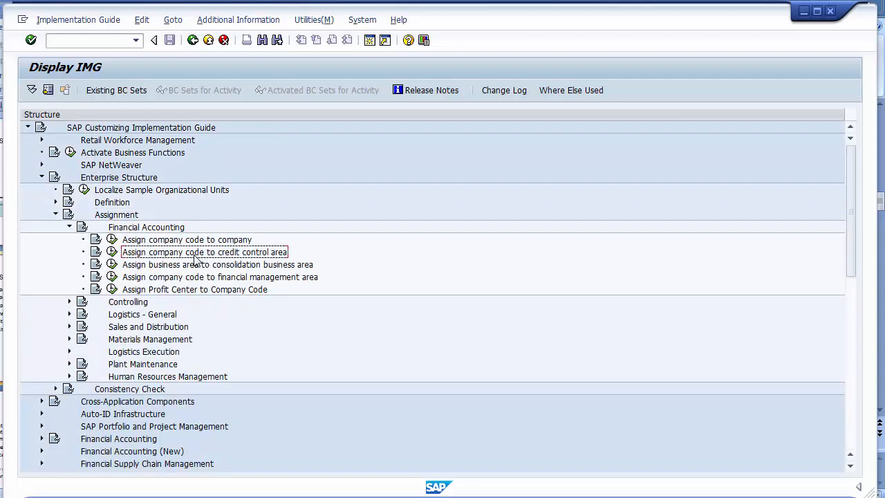
left_click(113, 253)
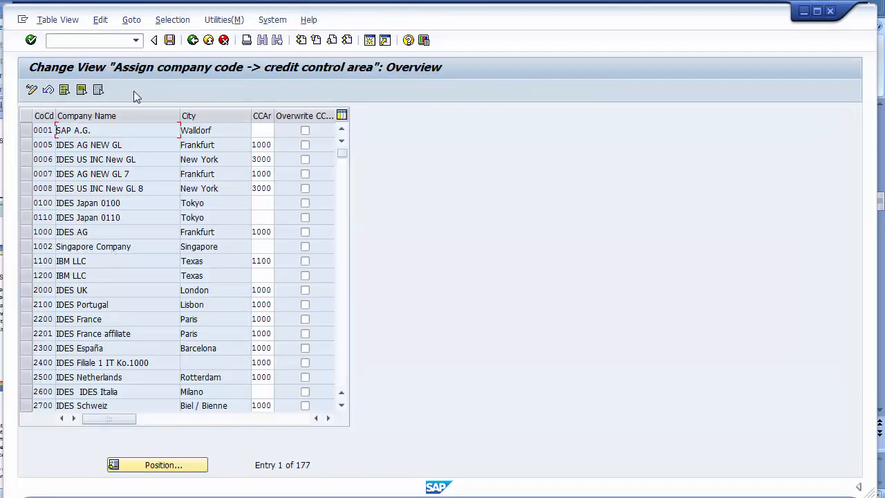
- Find company code 1200, assign it credit control area 1200, and save under the customizing request
left_click(139, 468)
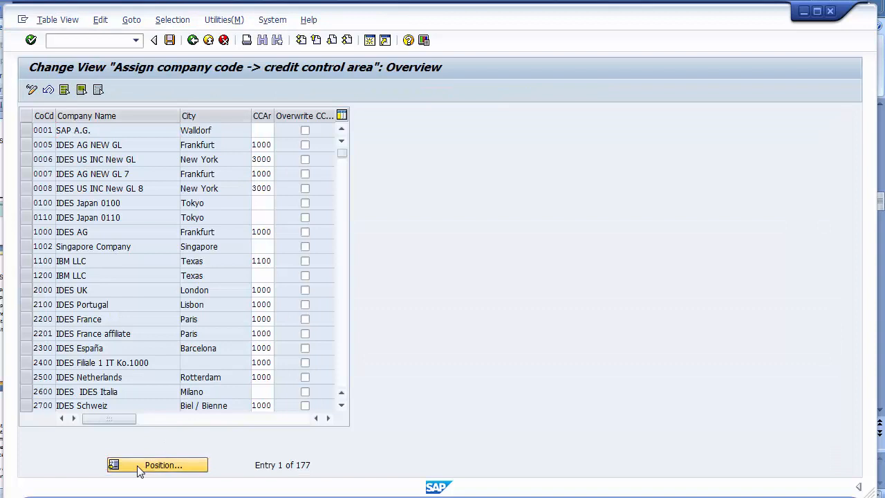
type("1200")
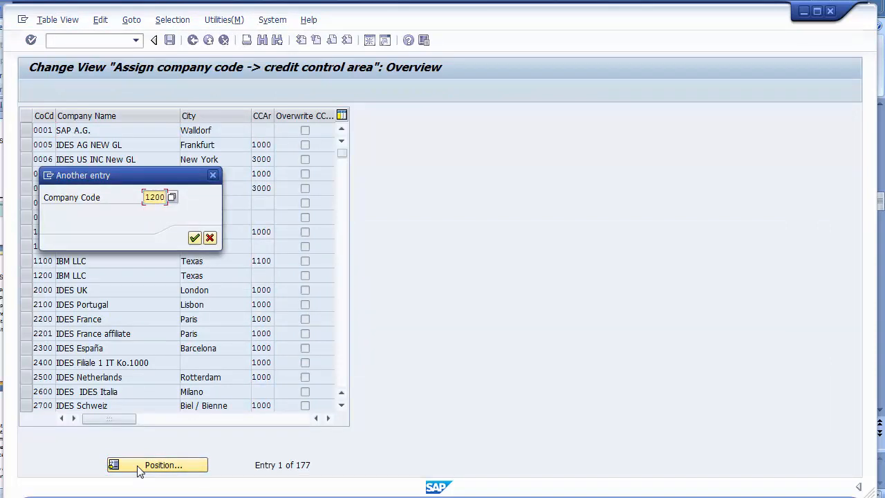
key("Return")
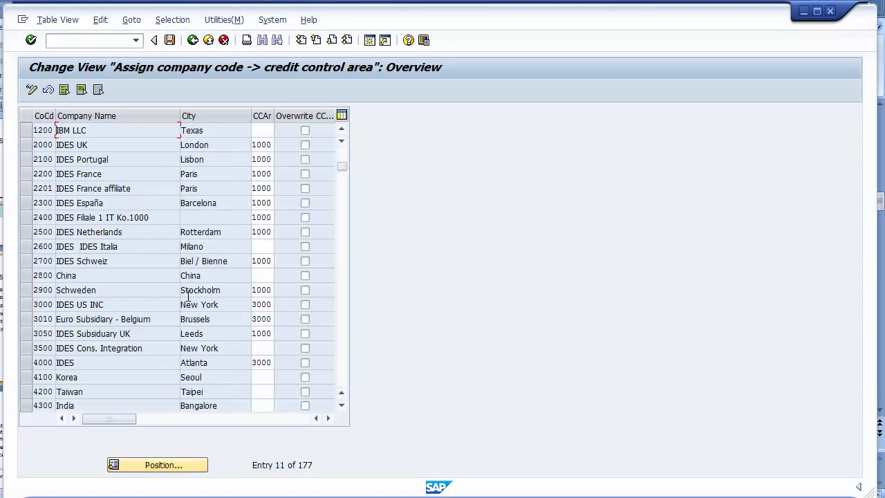
left_click(264, 131)
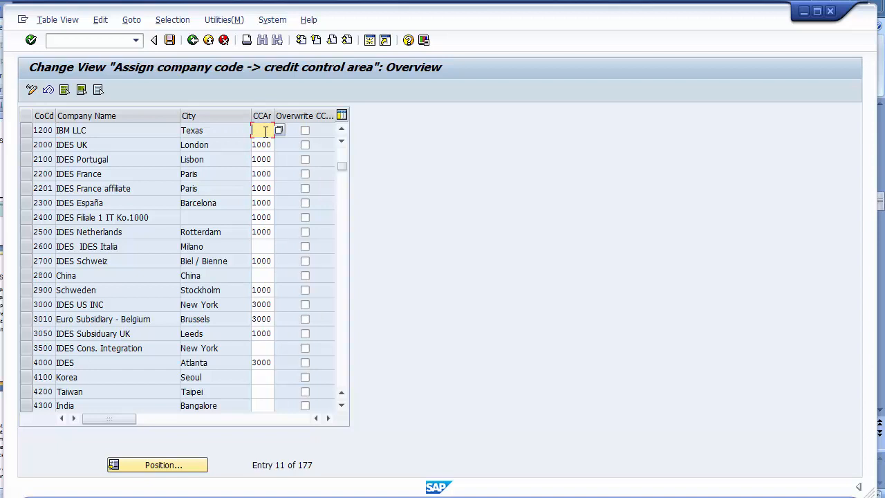
key("Return")
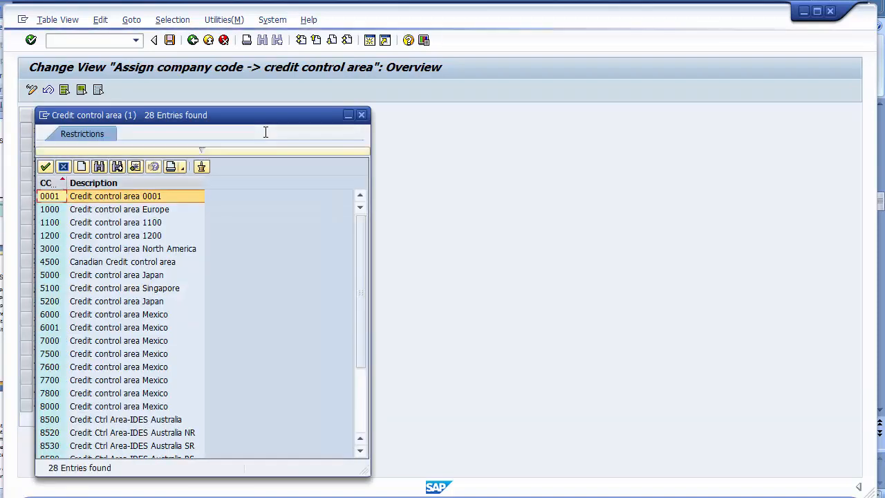
left_click(121, 236)
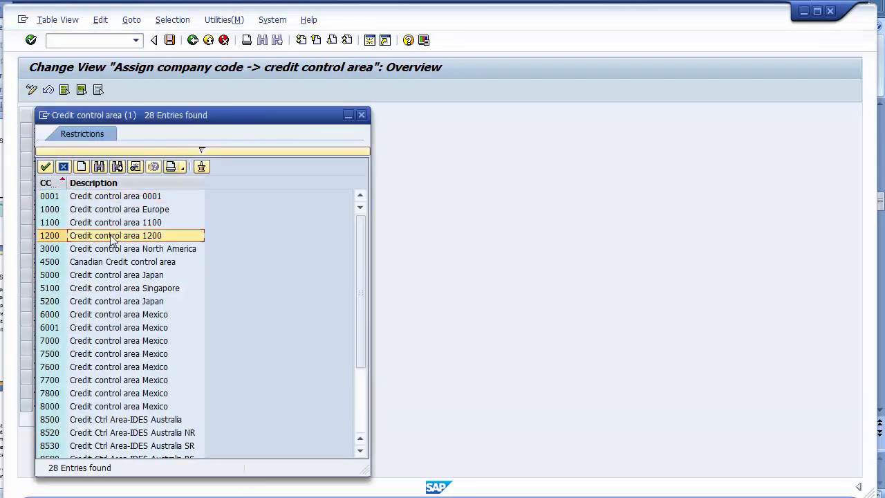
double_click(51, 236)
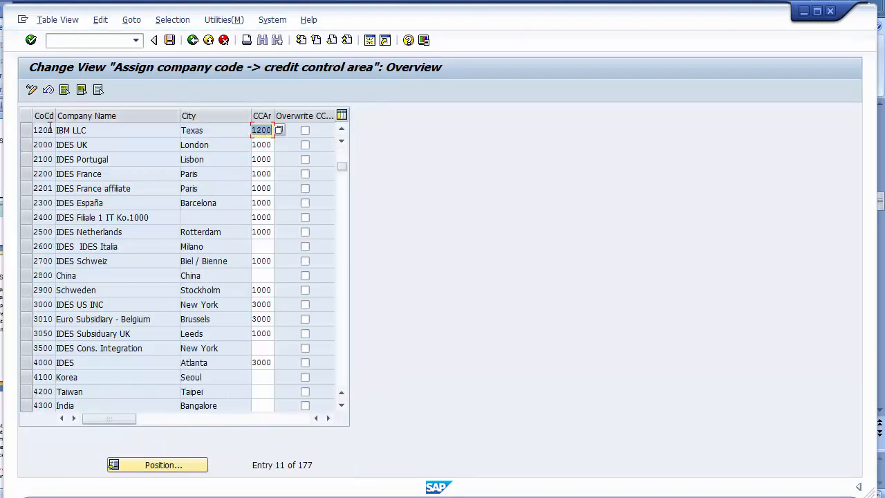
left_click(170, 41)
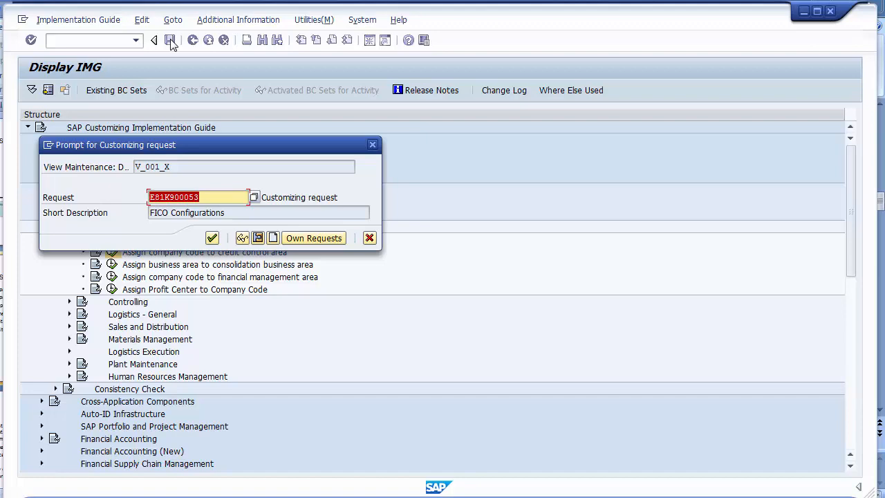
left_click(211, 238)
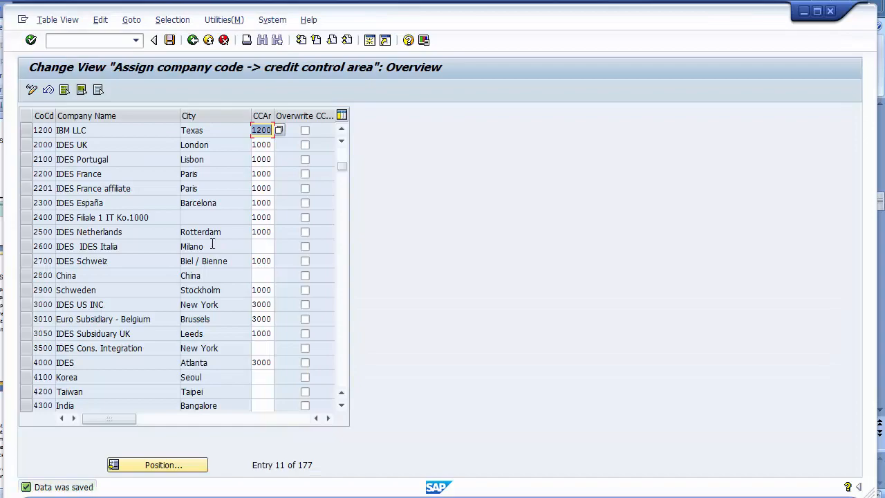
- Append '(1200)' to the Define Credit Control Area bullet on the Enterprise Structure Settings slide
mouse_move(257, 494)
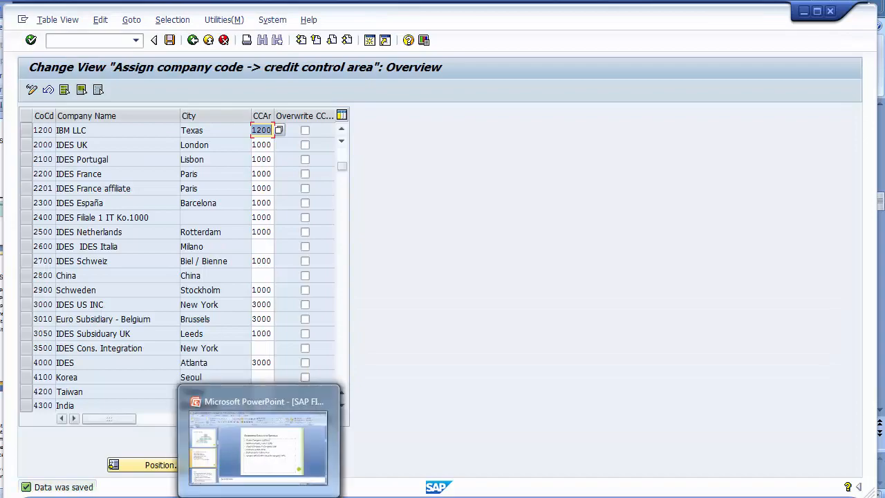
left_click(264, 415)
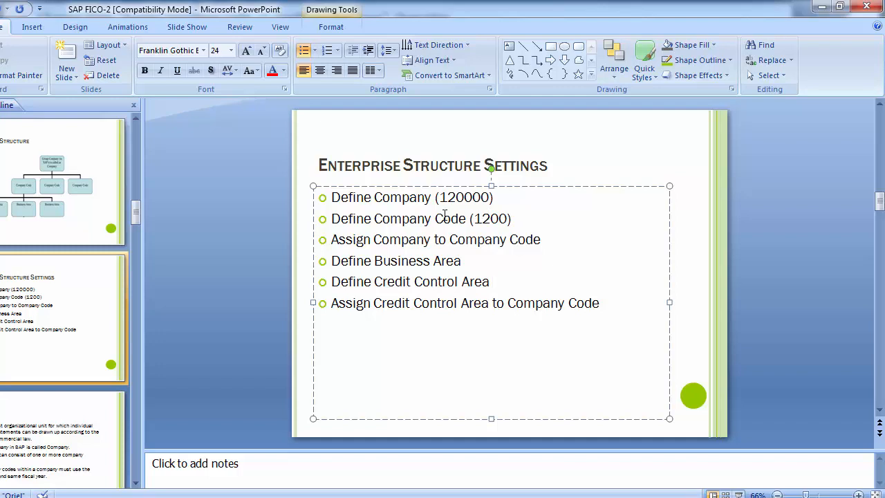
left_click(564, 238)
left_click(515, 254)
left_click(519, 285)
type("(1200)")
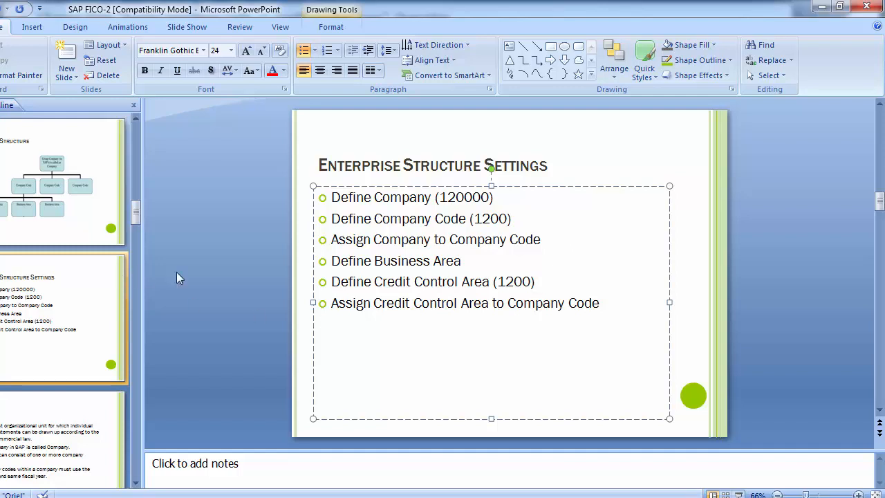
left_click(216, 284)
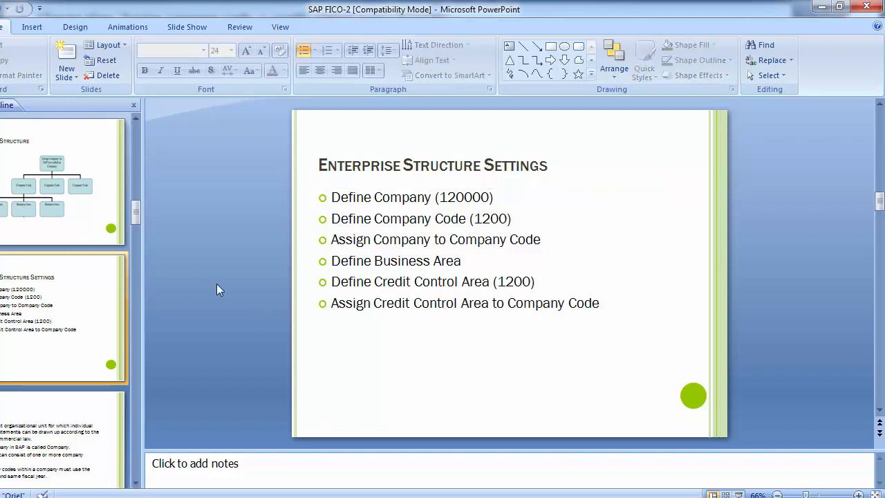
key("Page_Down")
key("Page_Down")
key("Page_Down")
key("Page_Down")
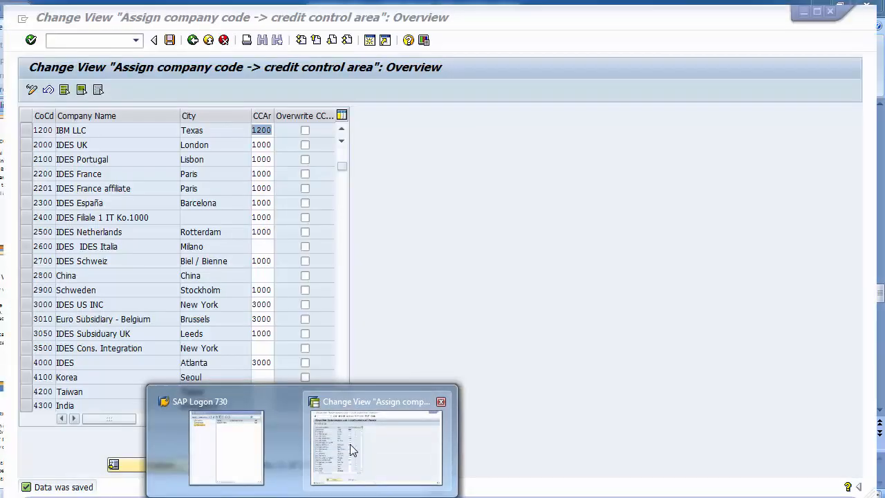
- Return to the SPRO tree and collapse the Assignment and Enterprise Structure branches
left_click(351, 446)
scroll(212, 94, "up", 4)
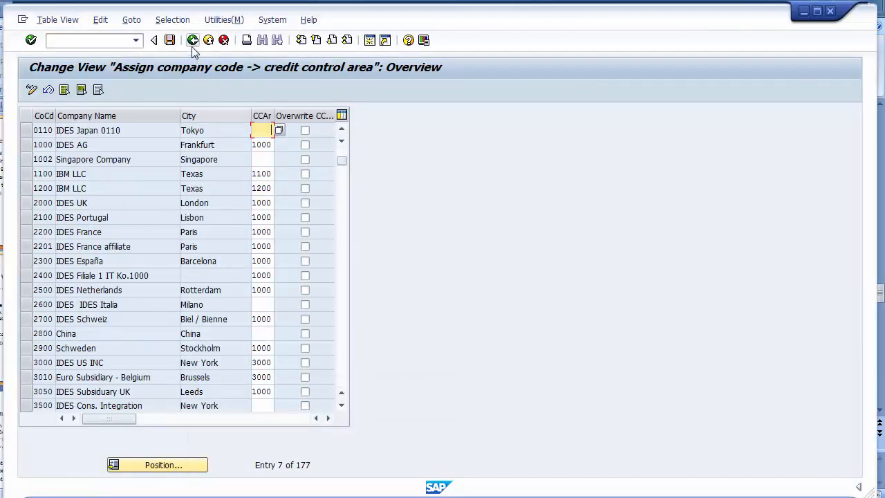
left_click(193, 45)
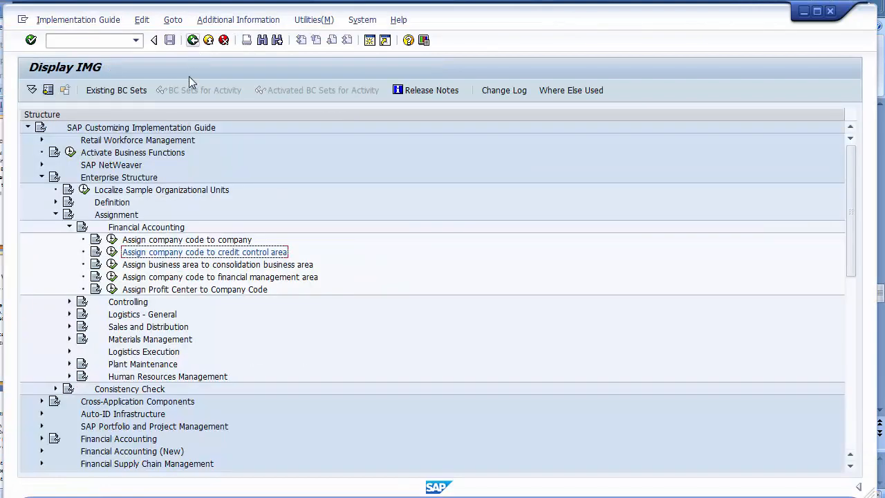
left_click(56, 215)
left_click(100, 179)
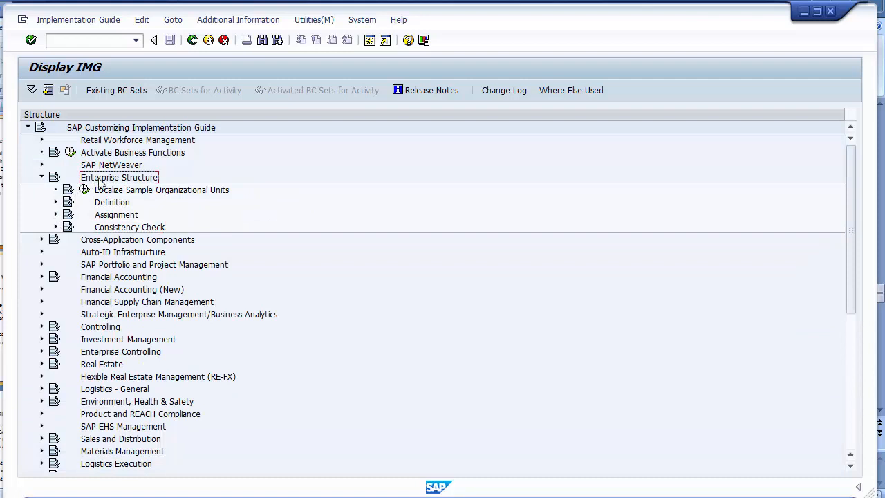
left_click(42, 178)
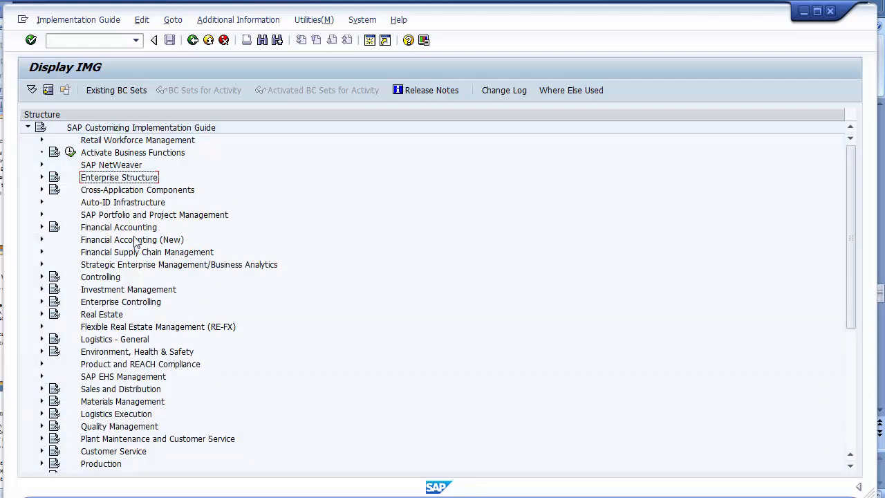
- Expand Financial Accounting (New) > Global Settings > Ledgers > Fiscal Year and Posting Periods and run Maintain Fiscal Year Variant
left_click(112, 240)
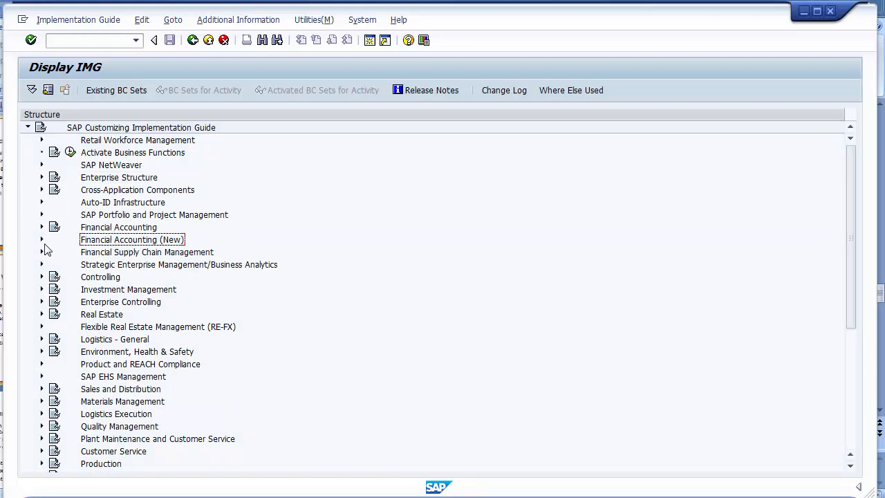
left_click(41, 240)
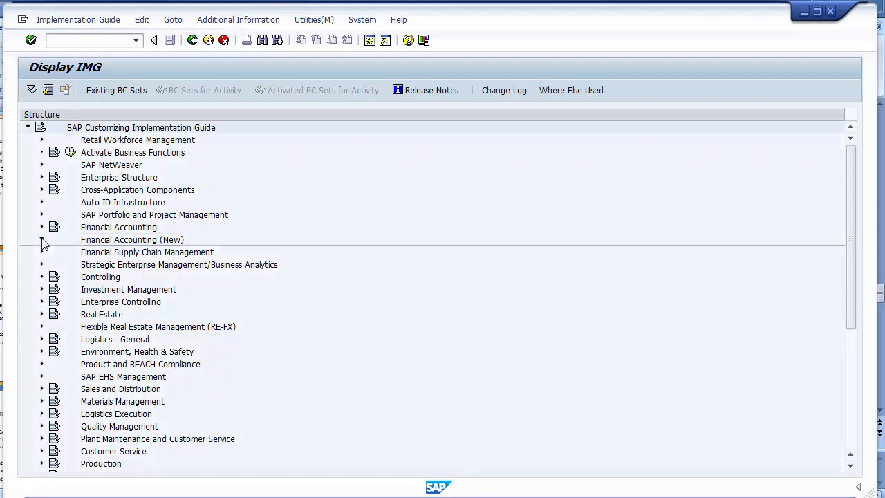
left_click(136, 255)
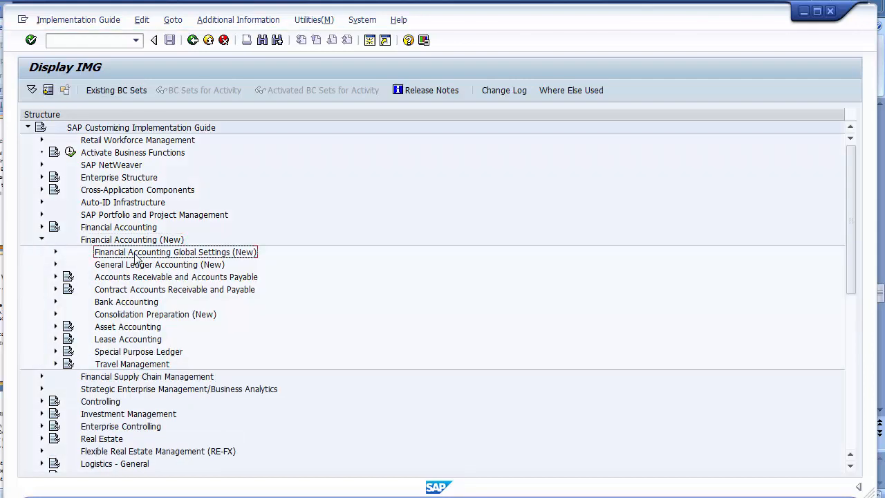
left_click(55, 253)
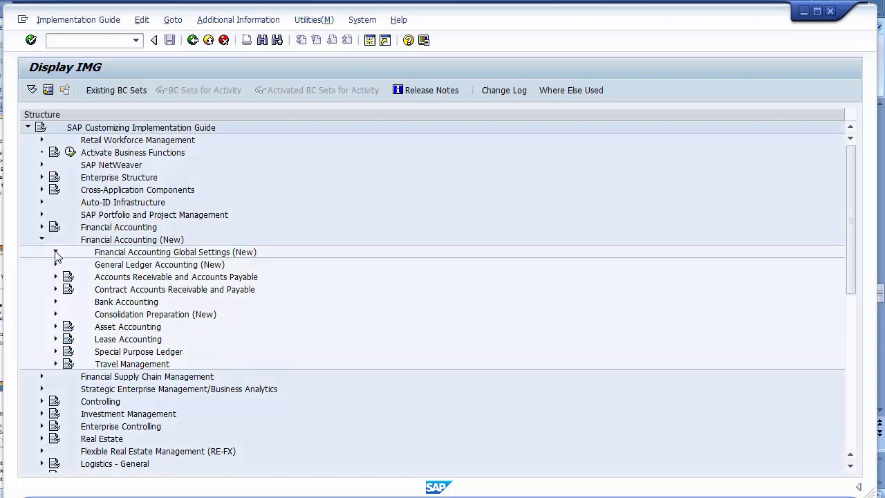
left_click(113, 266)
left_click(69, 266)
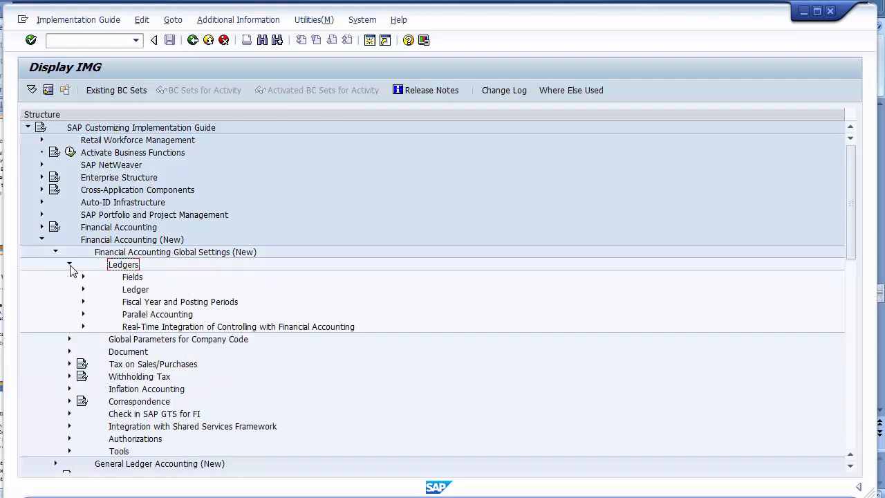
left_click(158, 303)
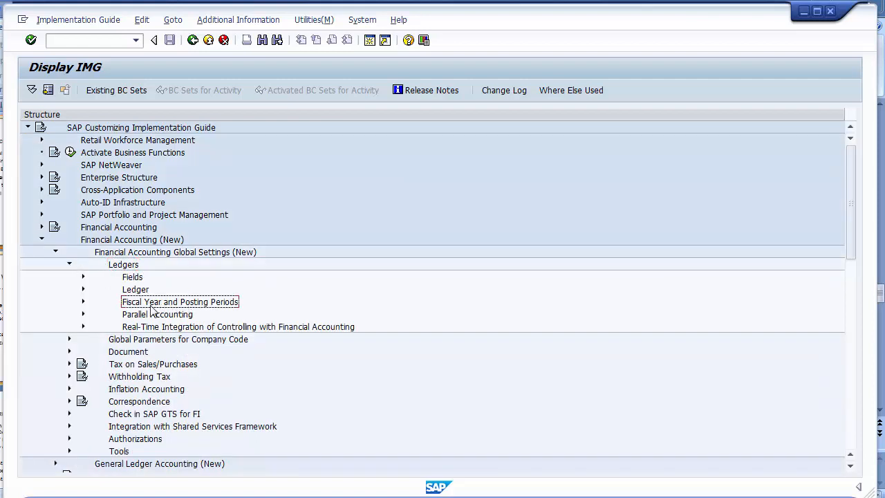
left_click(83, 302)
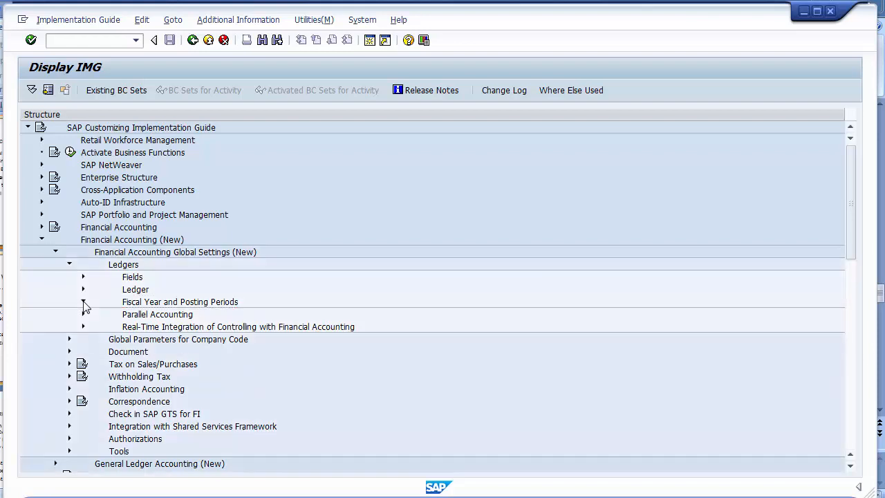
left_click(170, 315)
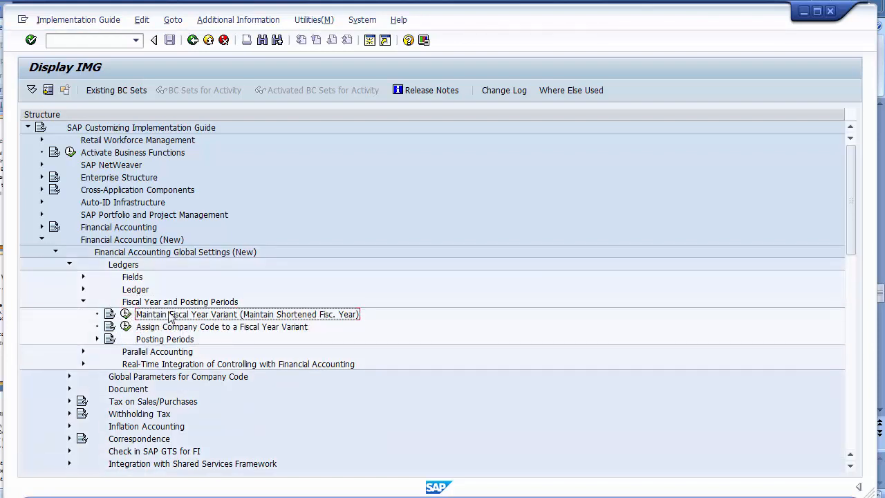
left_click(126, 315)
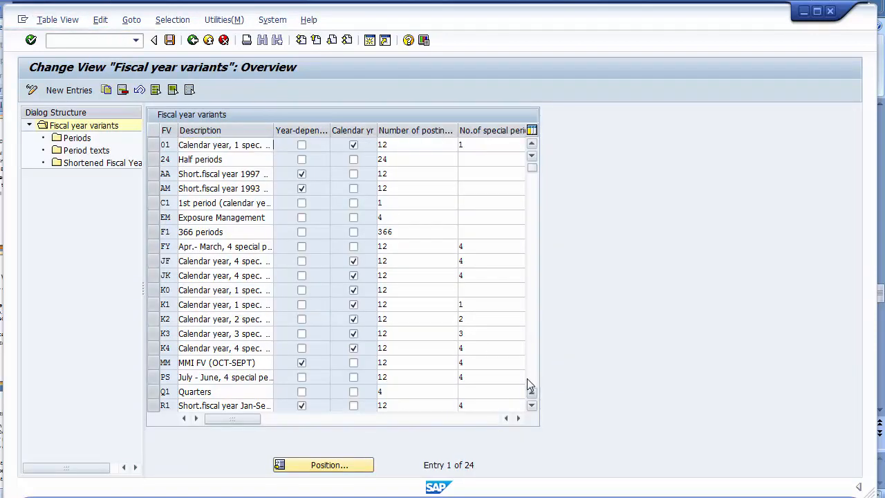
- Page down to variant V3 and select only its row in the fiscal year variants table
left_click(531, 381)
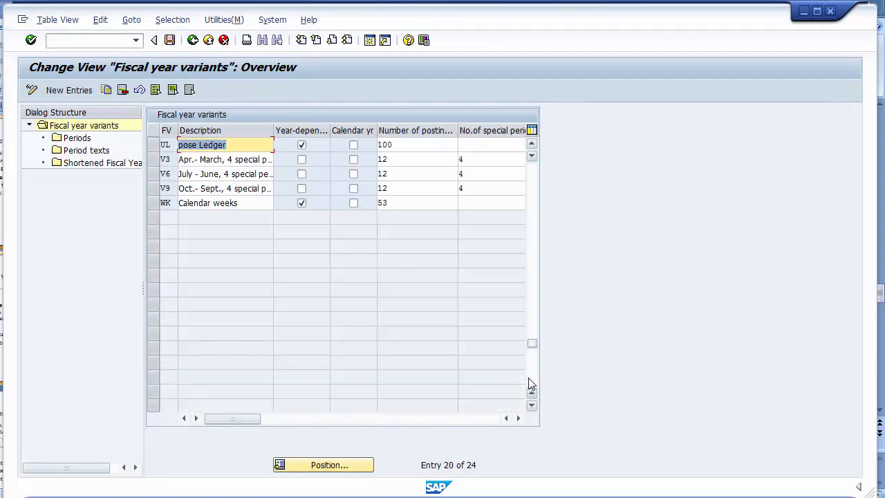
left_click(153, 161)
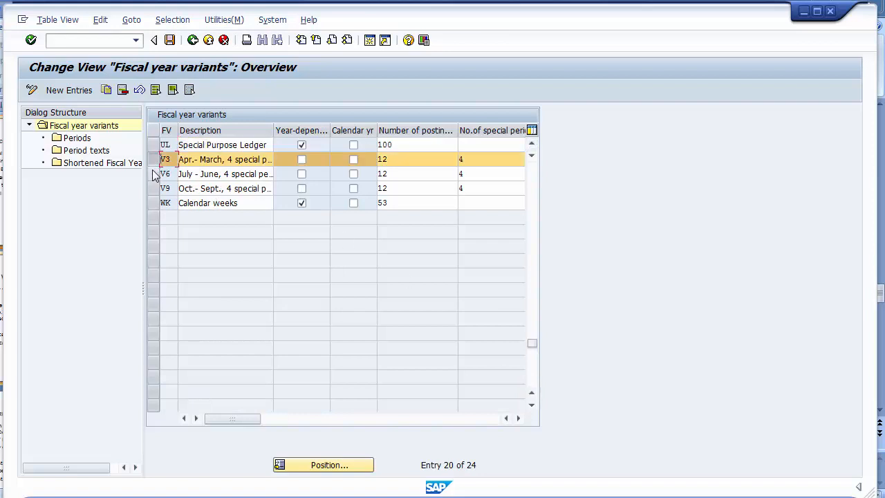
left_click(153, 174)
left_click(154, 190)
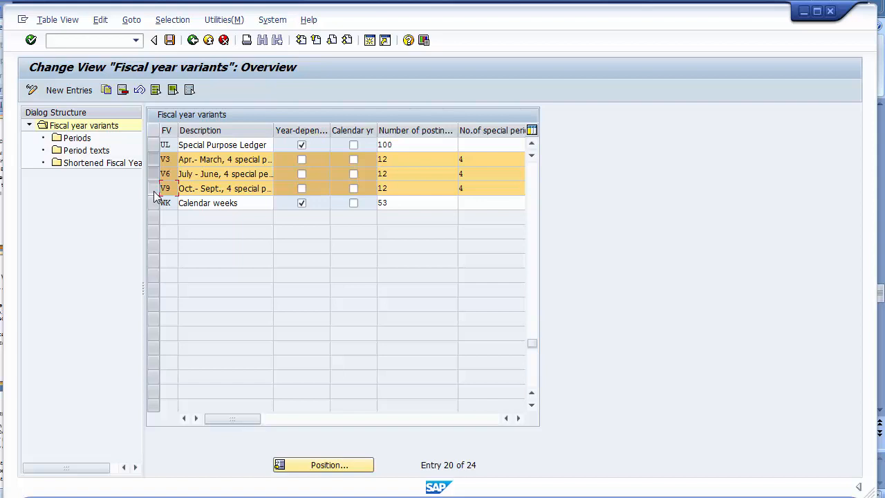
left_click(154, 190)
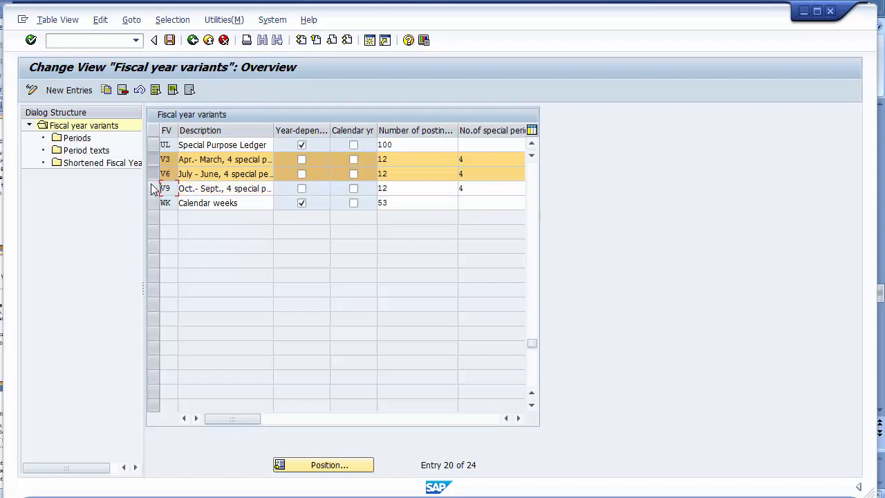
left_click(153, 174)
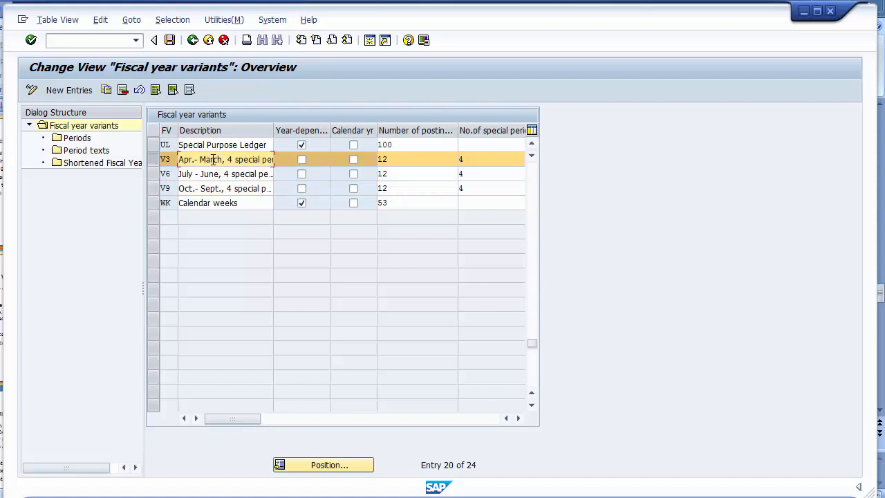
left_click(155, 162)
left_click(155, 163)
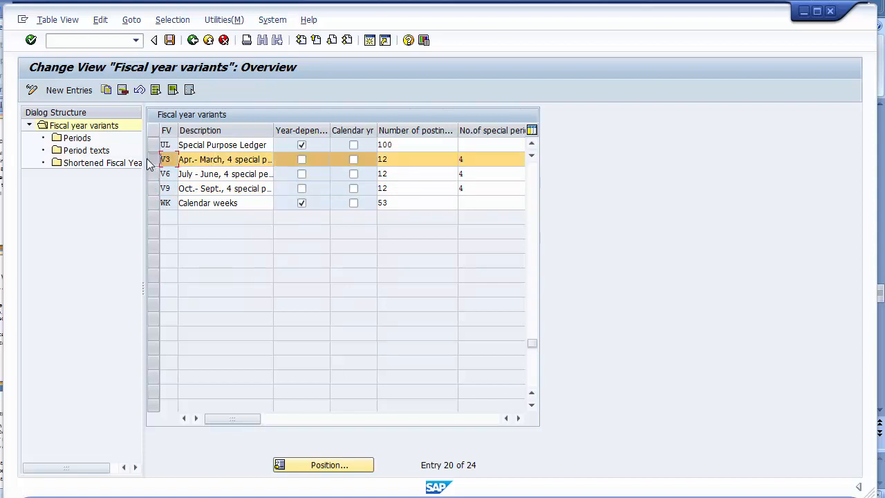
left_click(106, 90)
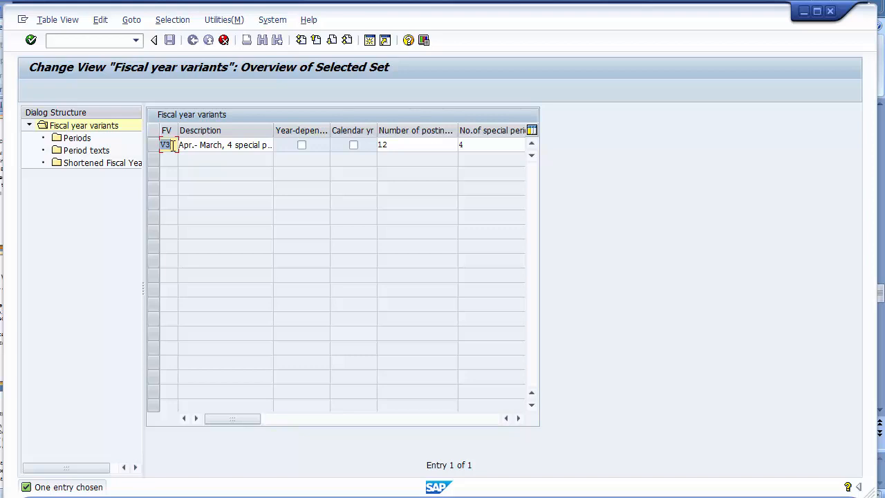
- Key the V3 copy as YY and copy it with all dependent entries
type("IB")
key("BackSpace")
key("BackSpace")
type("YY")
key("F6")
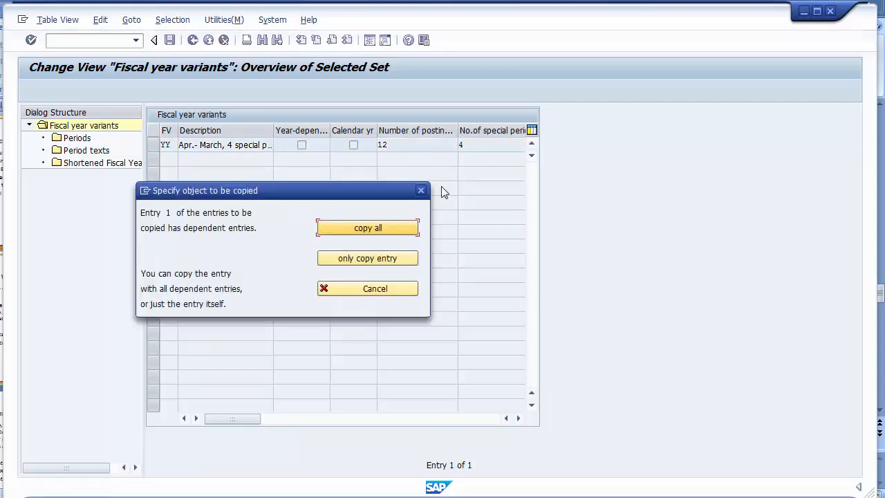
left_click(370, 228)
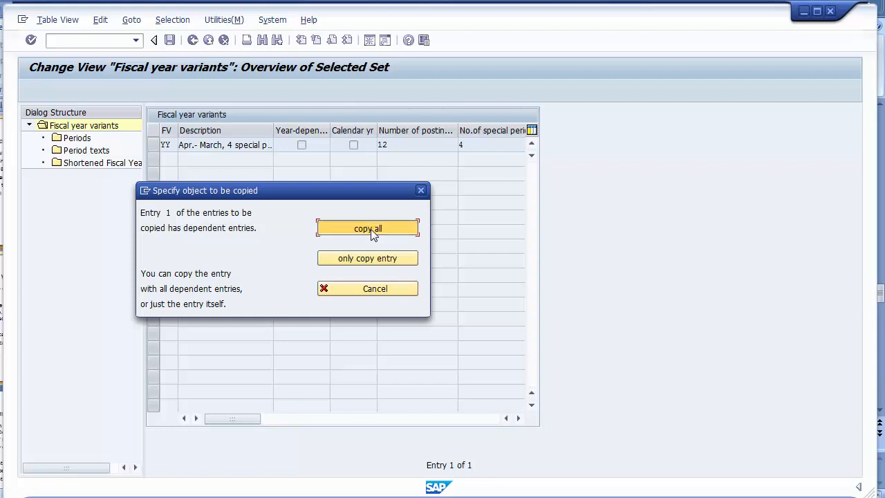
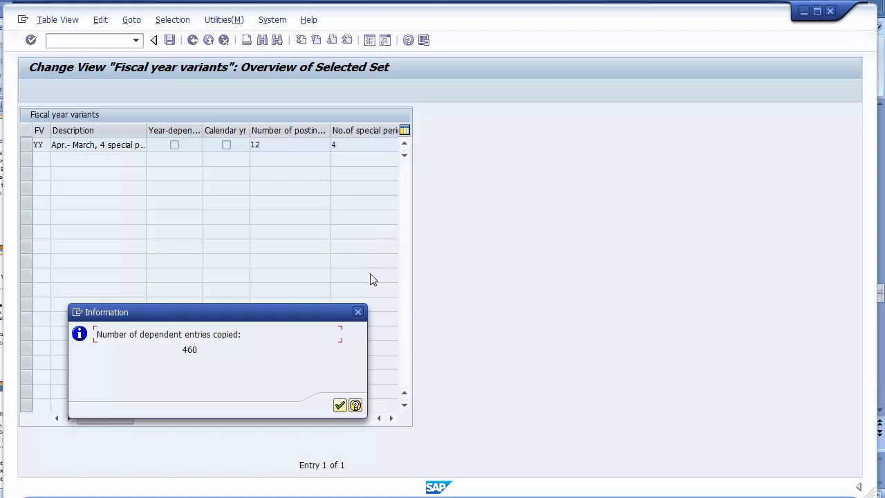
- Save fiscal year variant YY under the customizing request and return to the IMG tree
left_click(340, 405)
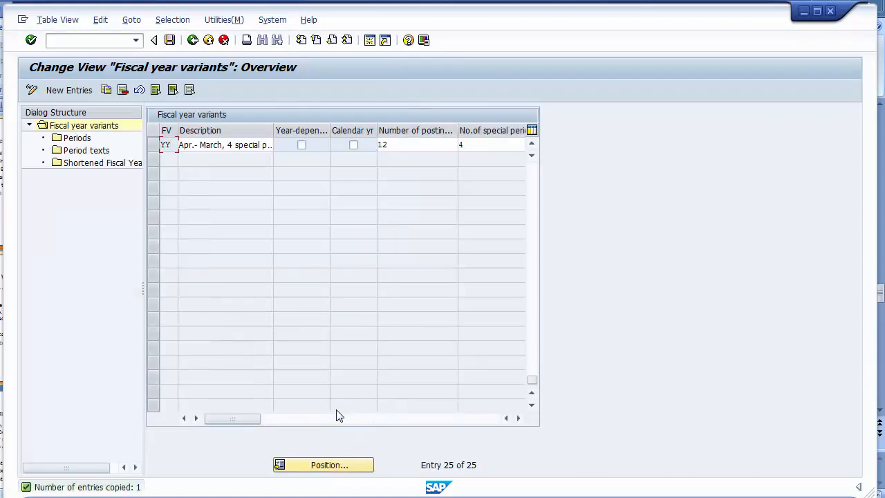
left_click(172, 43)
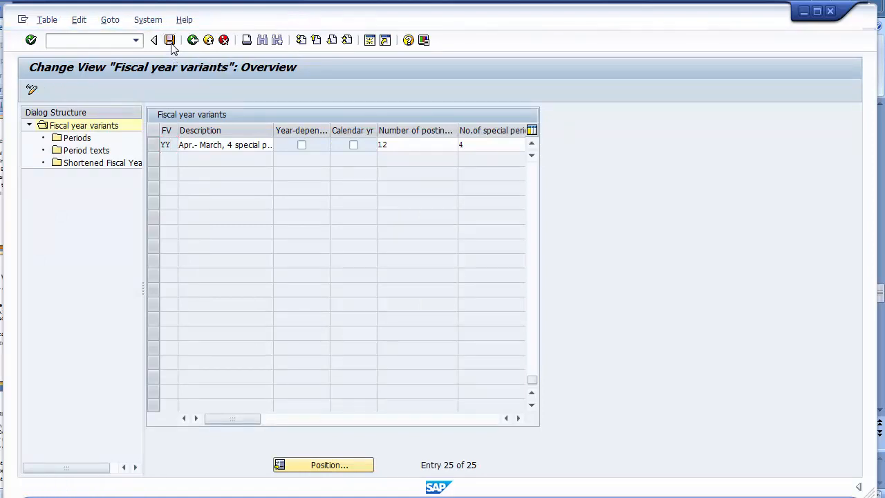
left_click(212, 238)
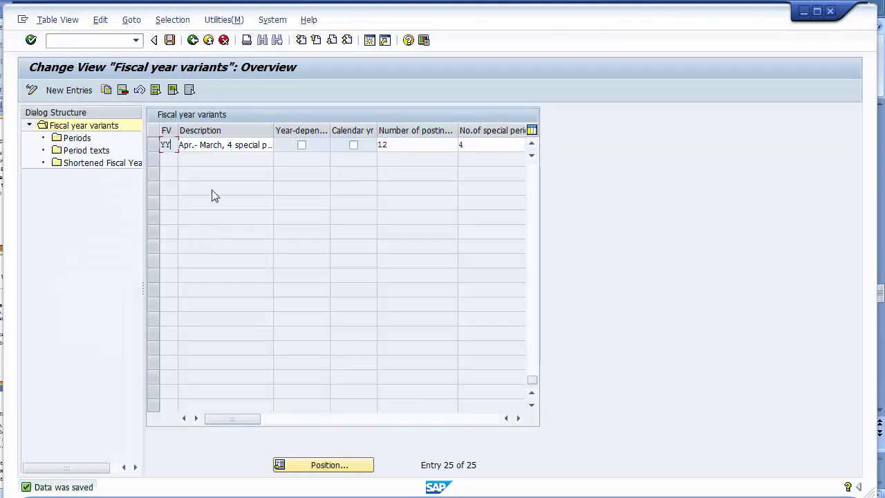
left_click(192, 41)
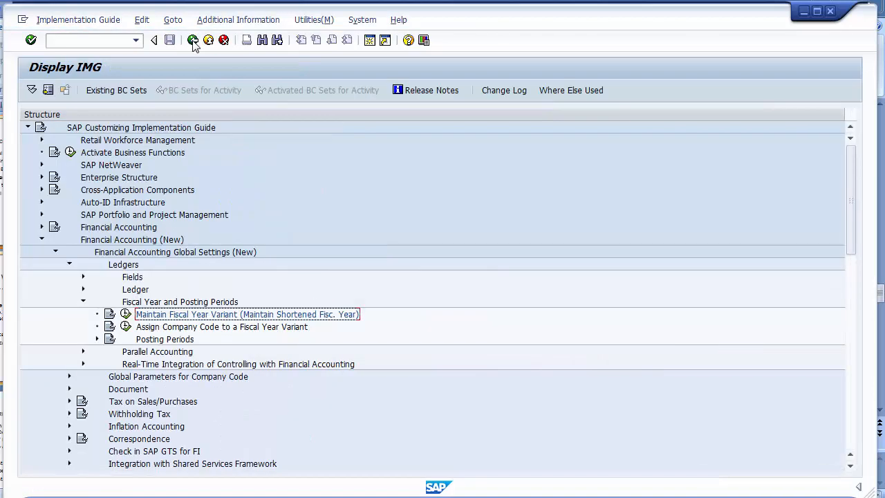
- Run Assign Company Code to a Fiscal Year Variant and pick YY for company code 1200
left_click(211, 328)
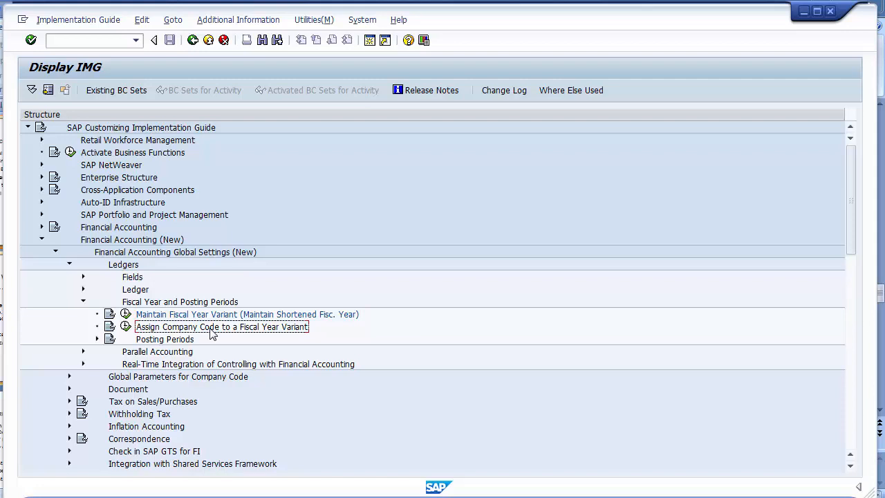
left_click(195, 318)
left_click(192, 326)
left_click(126, 327)
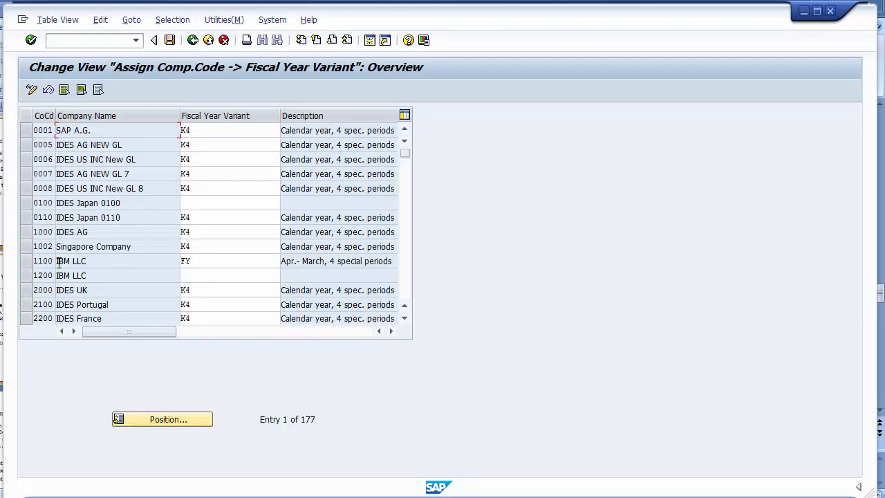
left_click(143, 419)
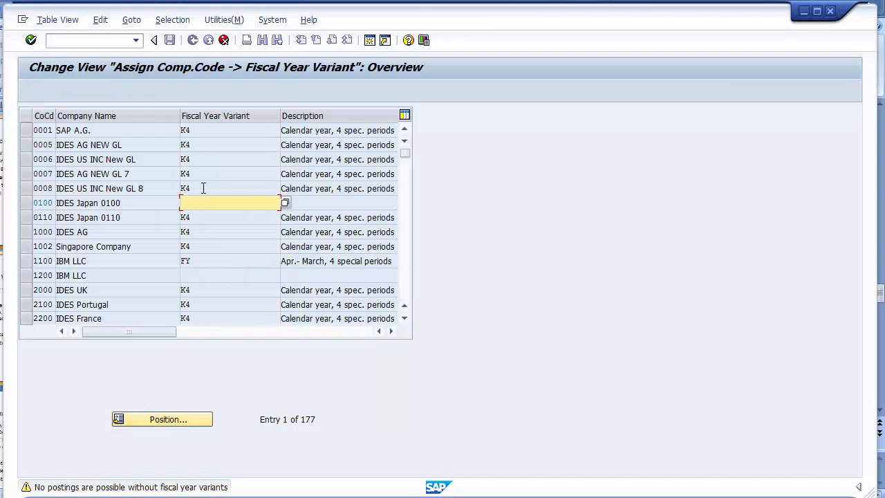
left_click(45, 275)
left_click(221, 273)
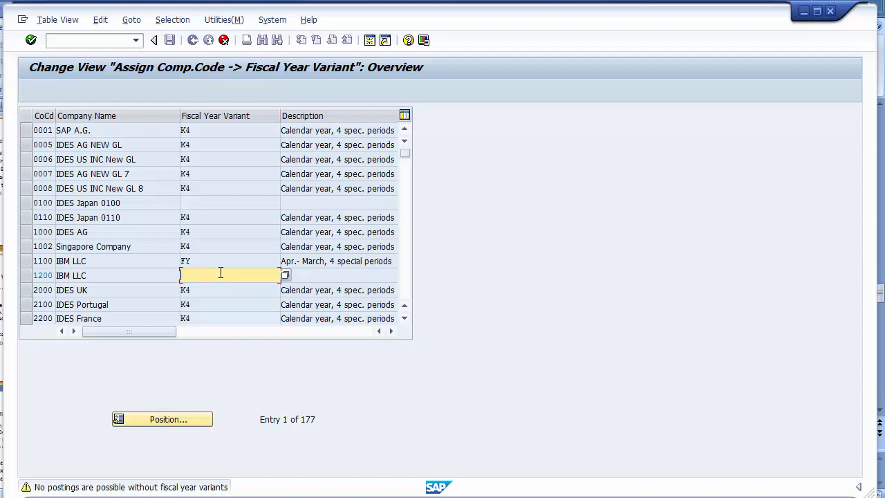
left_click(285, 275)
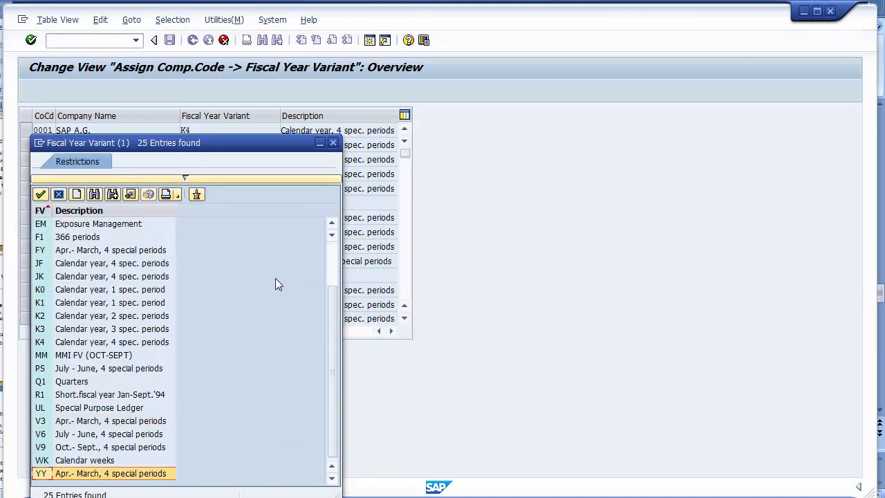
double_click(119, 473)
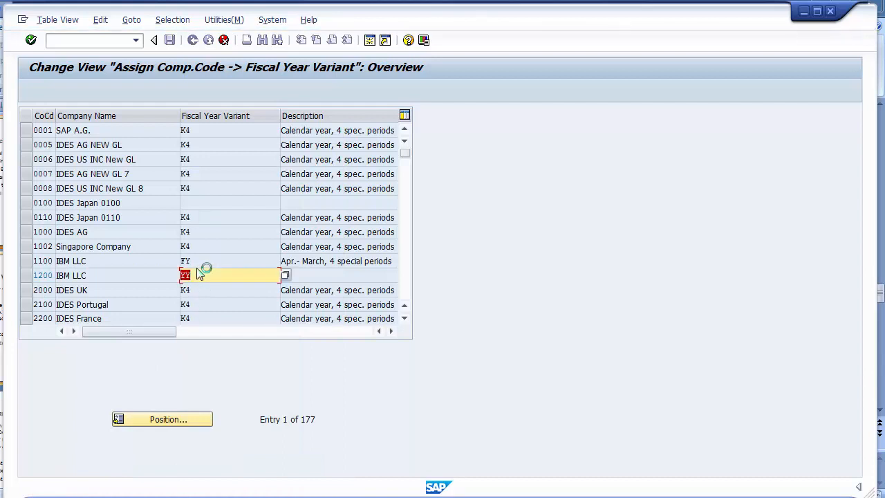
- Position on company code 1200, save its YY assignment under the customizing request, and go back
left_click(168, 42)
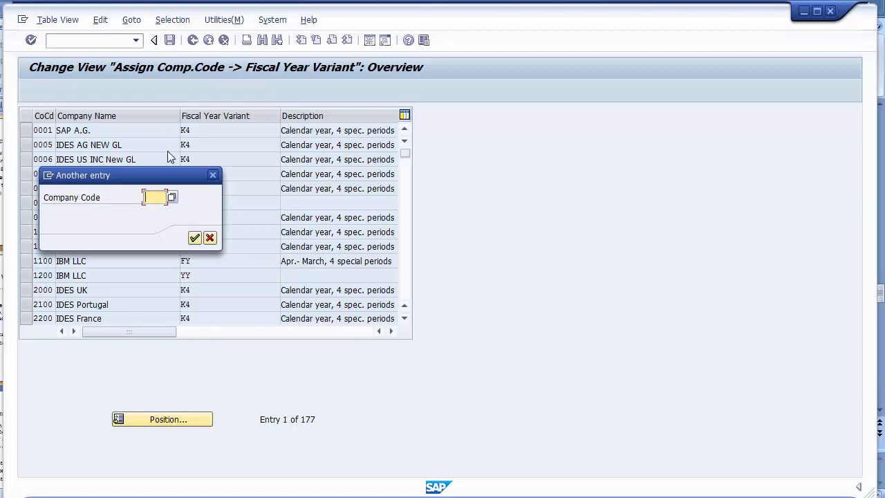
type("1")
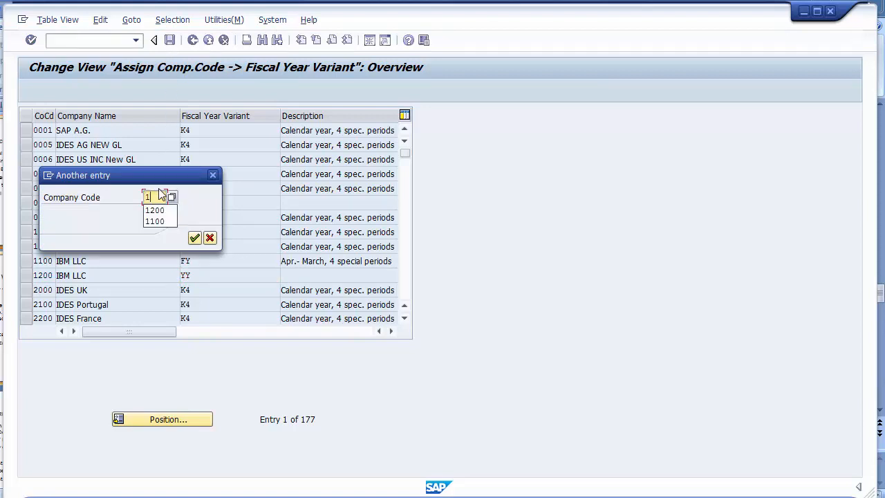
type("200")
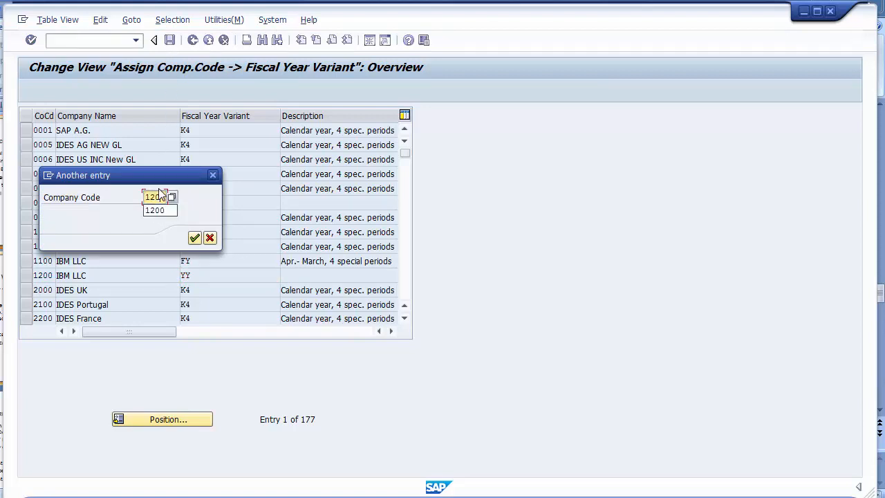
key("Return")
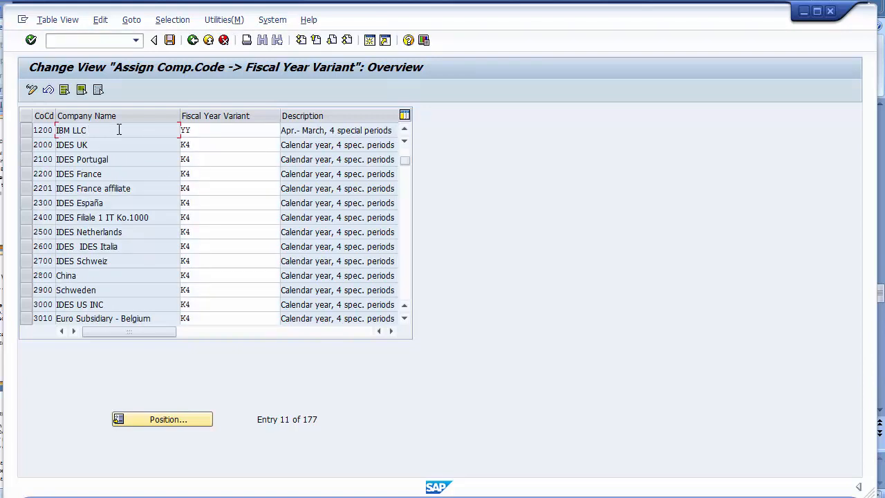
left_click(214, 132)
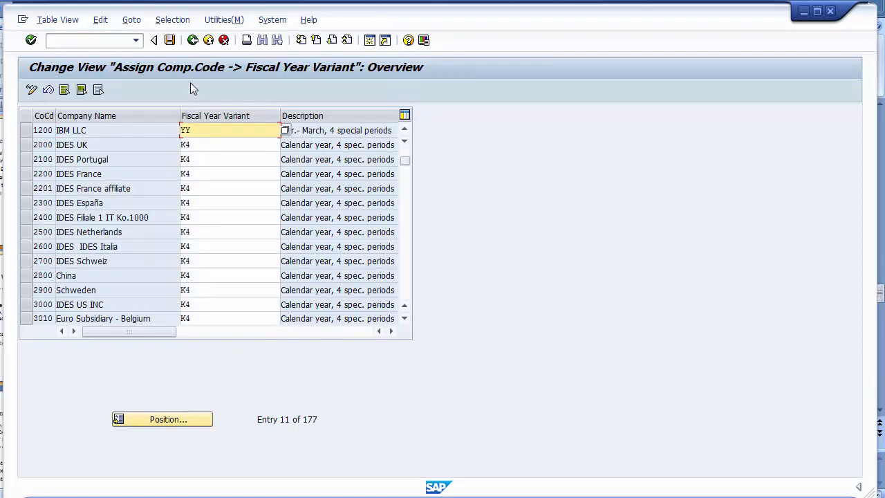
left_click(172, 45)
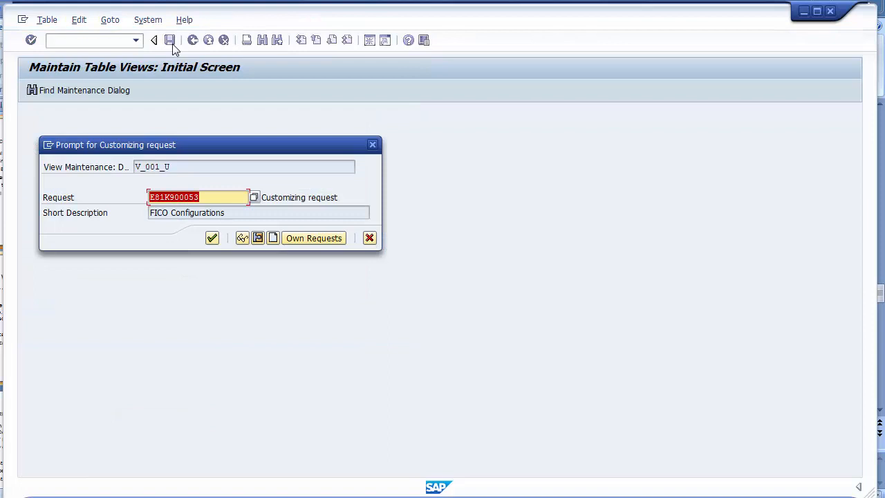
left_click(213, 238)
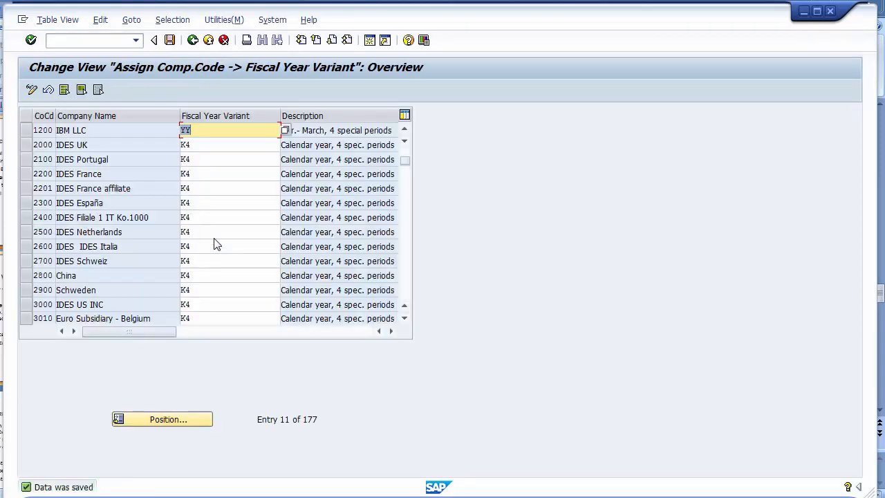
left_click(192, 40)
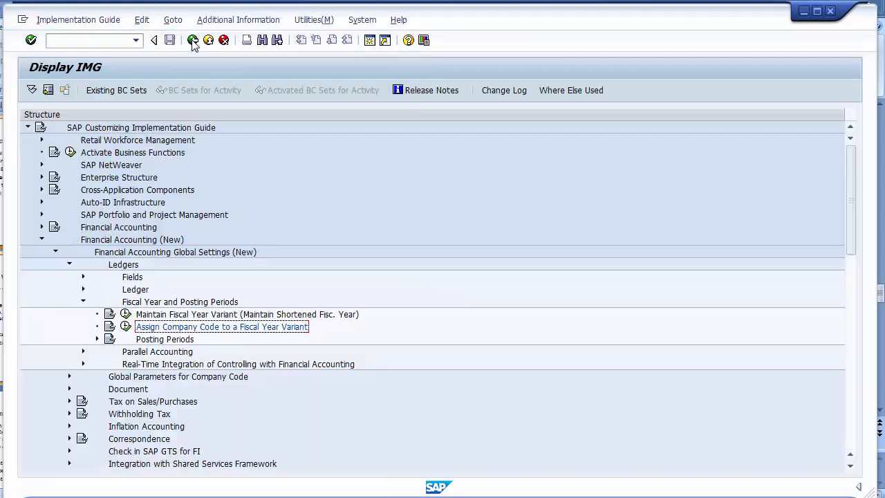
- Expand Posting Periods and run Define Variants for Open Posting Periods
left_click(175, 339)
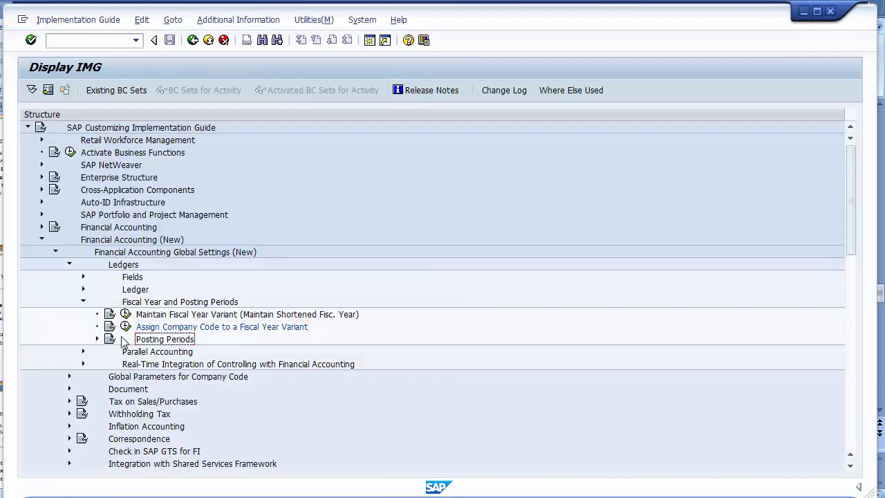
left_click(98, 339)
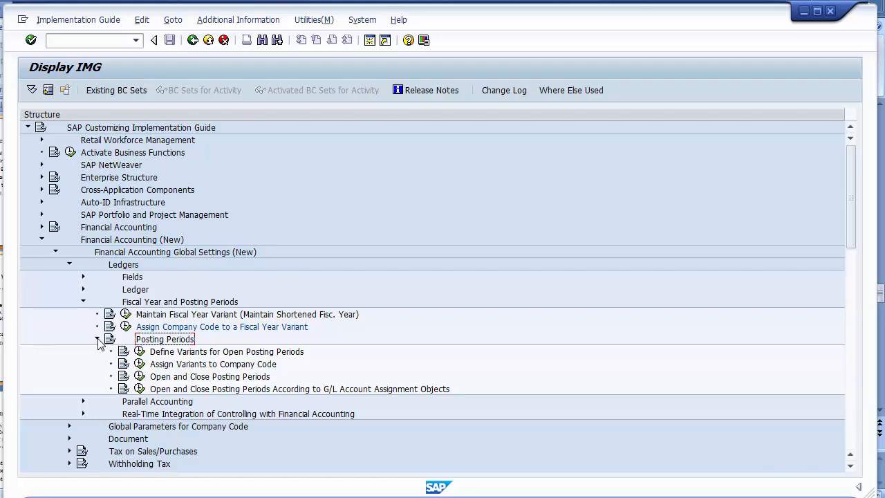
left_click(143, 352)
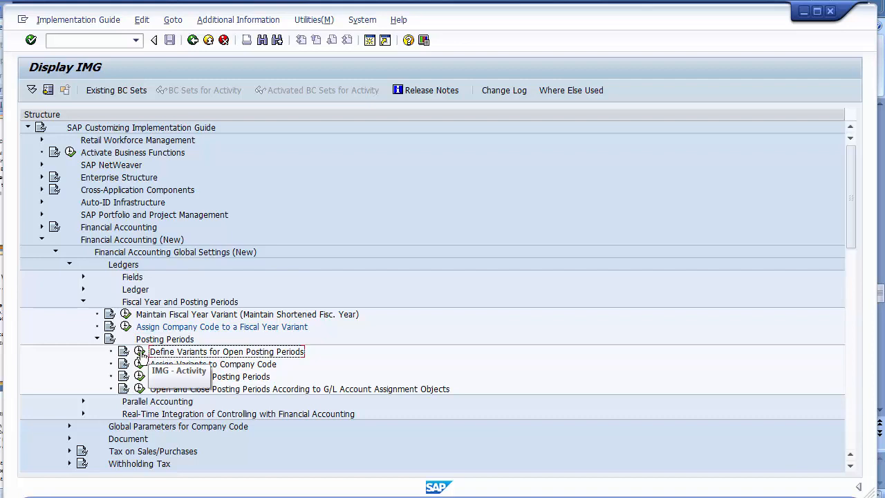
left_click(140, 353)
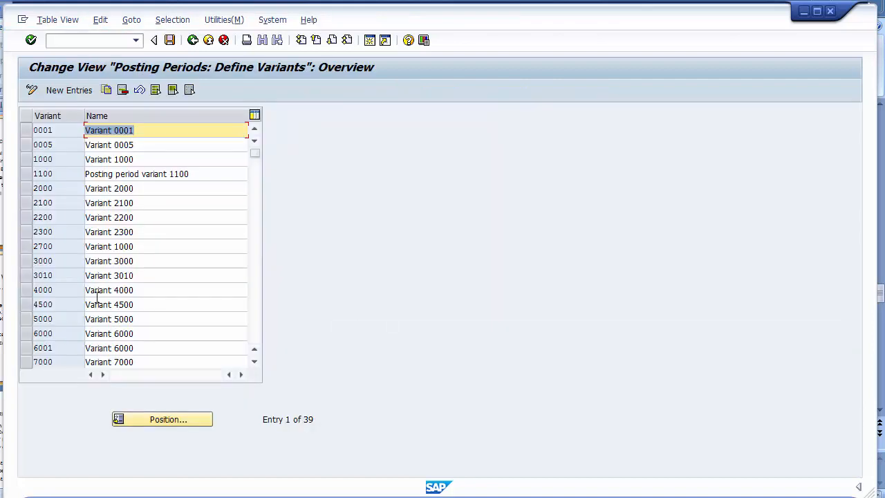
- Add variant 1200 named 'Posting period variant 1200' and save it under the customizing request
left_click(78, 95)
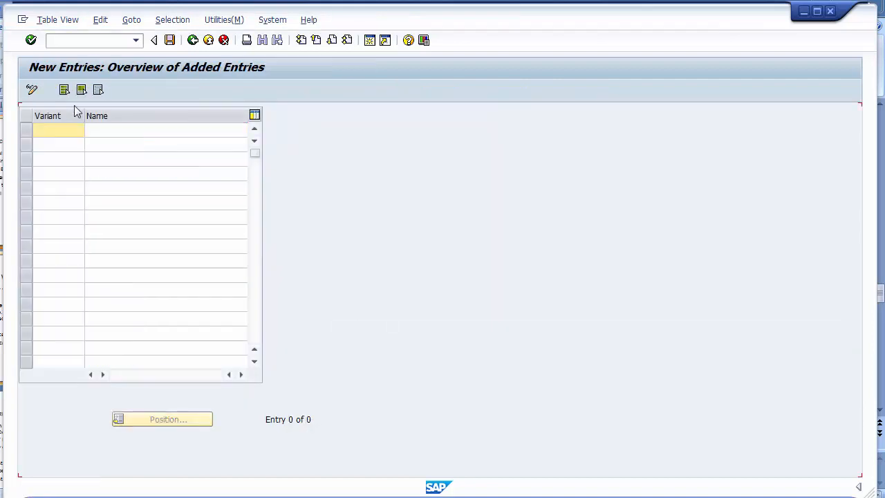
type("1200")
left_click(101, 131)
type("P")
key("Down")
key("Return")
key("BackSpace")
key("BackSpace")
key("BackSpace")
key("BackSpace")
type("1")
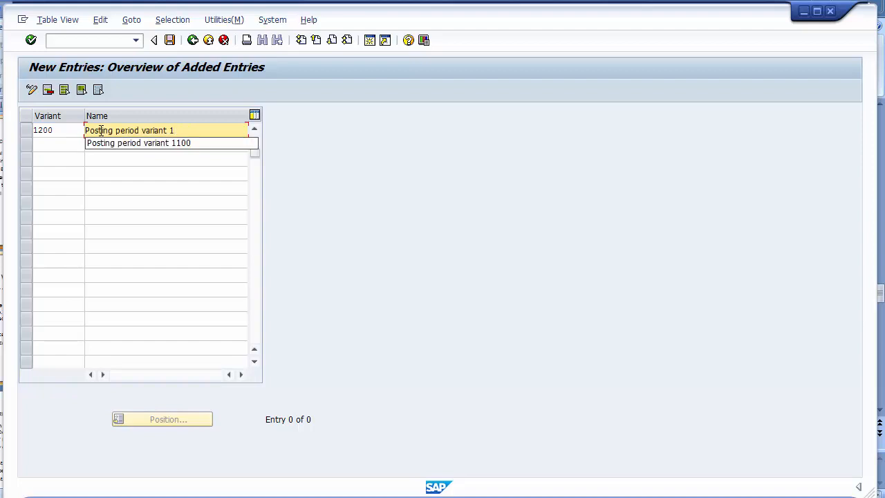
type("200")
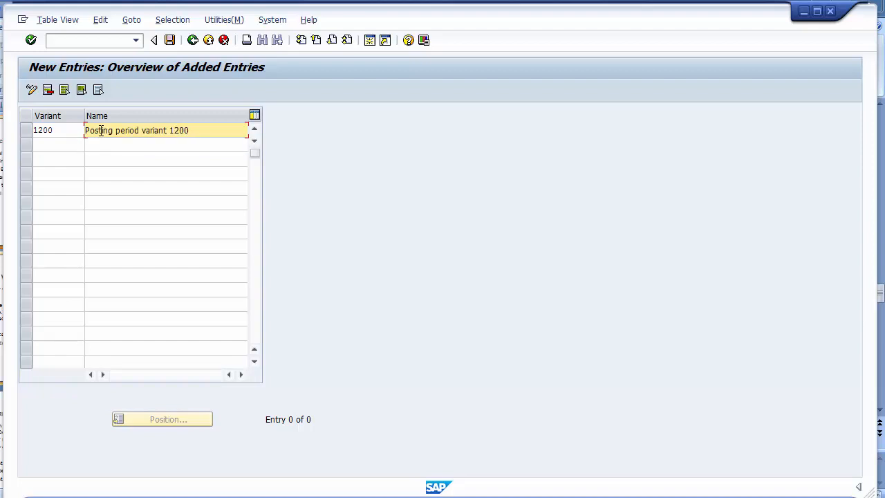
left_click(171, 40)
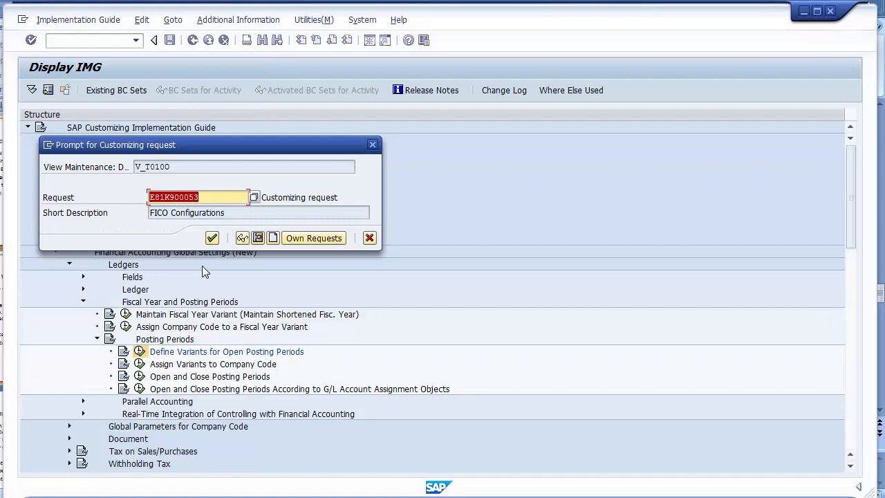
left_click(211, 238)
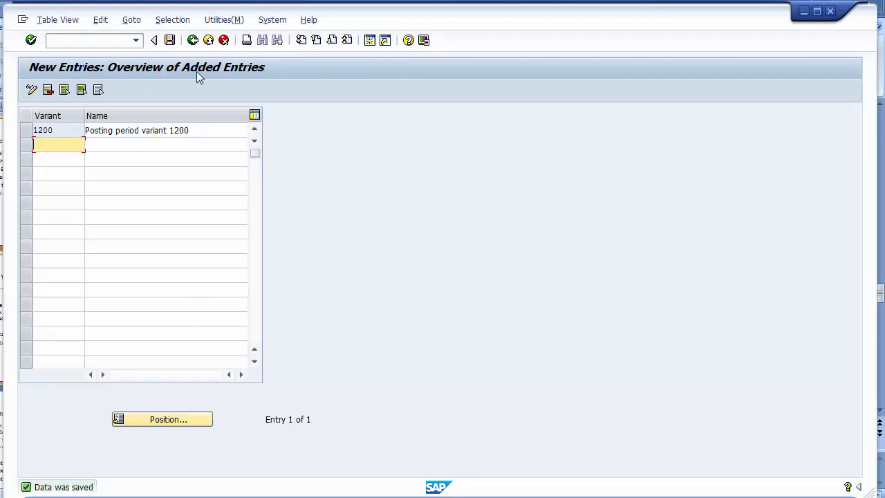
left_click(193, 40)
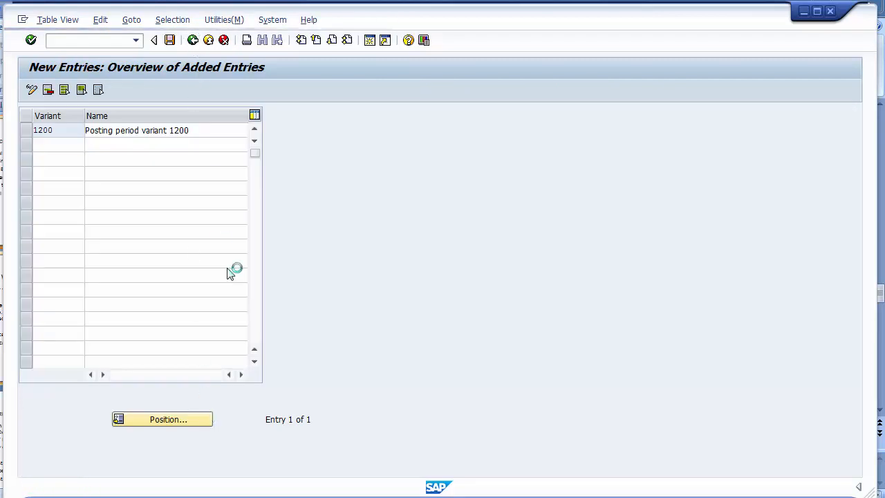
- Run Assign Variants to Company Code and position the list on company code 1200
left_click(195, 45)
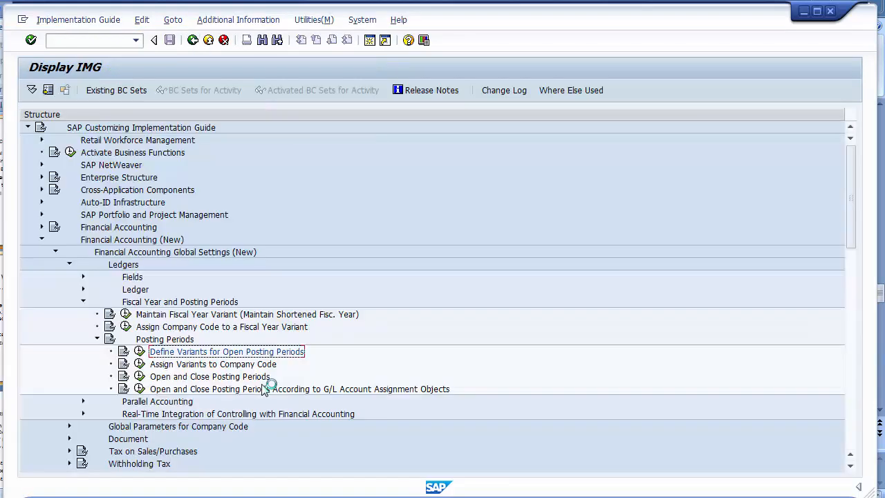
left_click(160, 364)
left_click(140, 366)
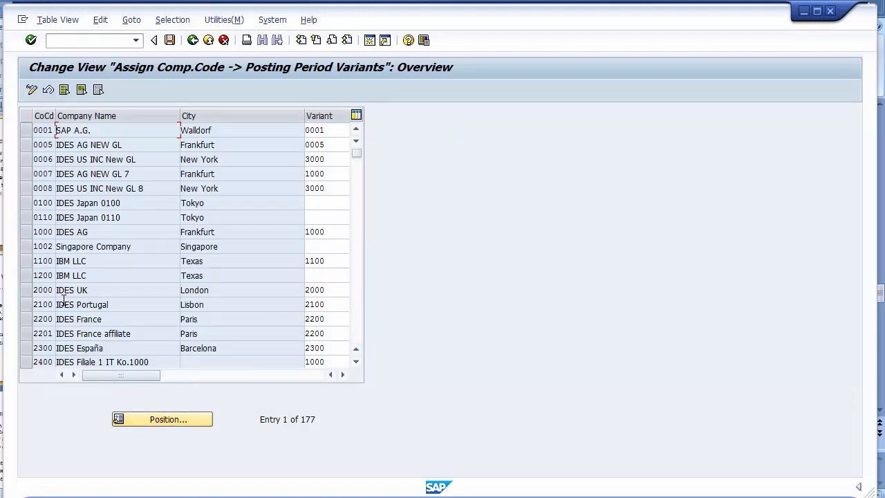
left_click(151, 421)
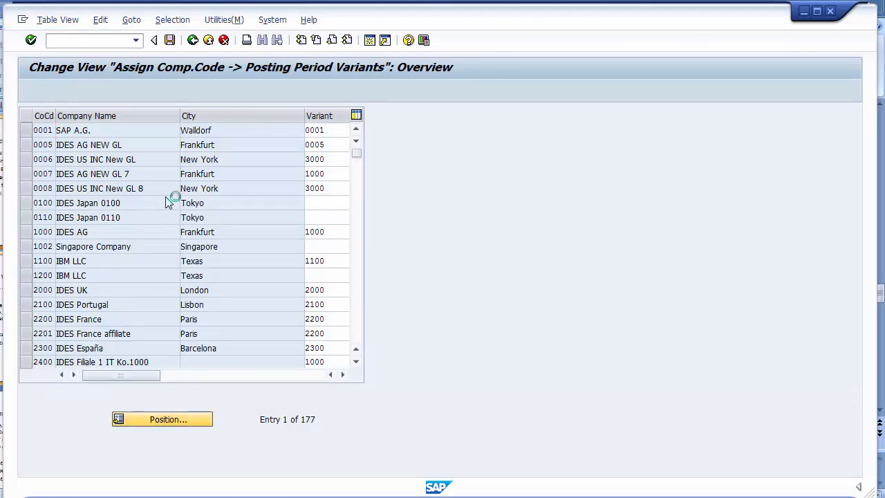
type("1200")
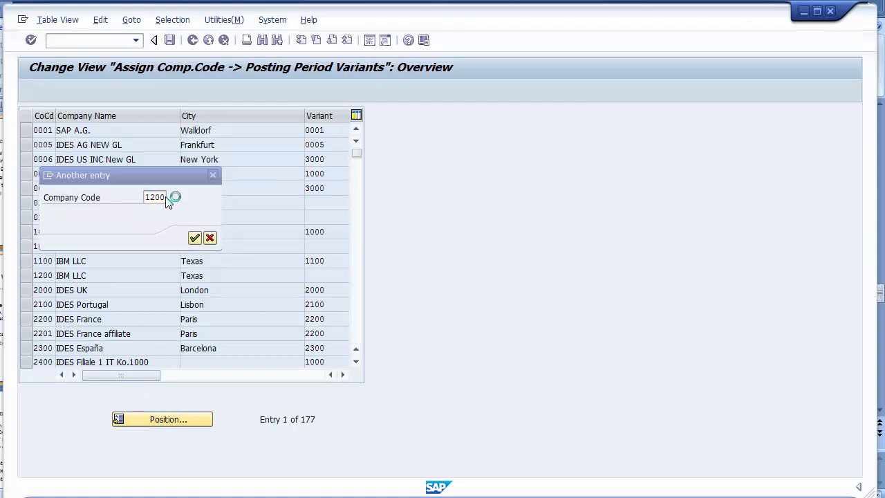
key("Return")
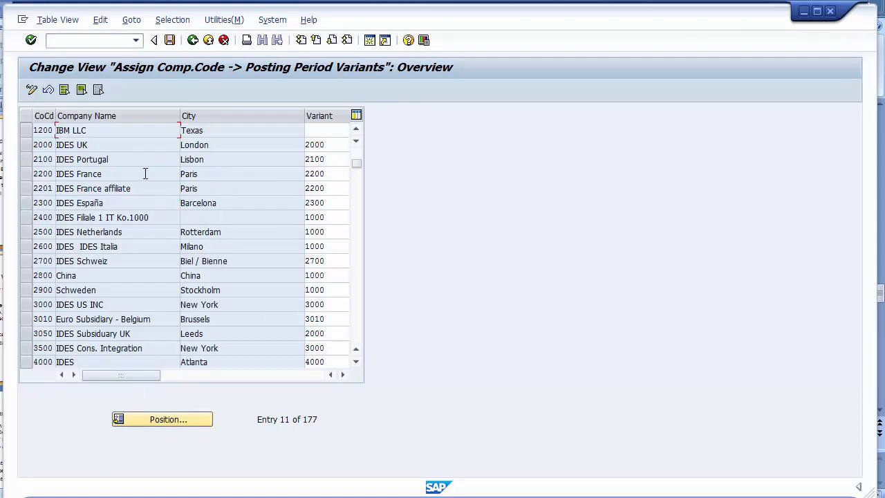
- Enter variant 1200 for company code 1200, save under the customizing request, and go back
left_click(318, 128)
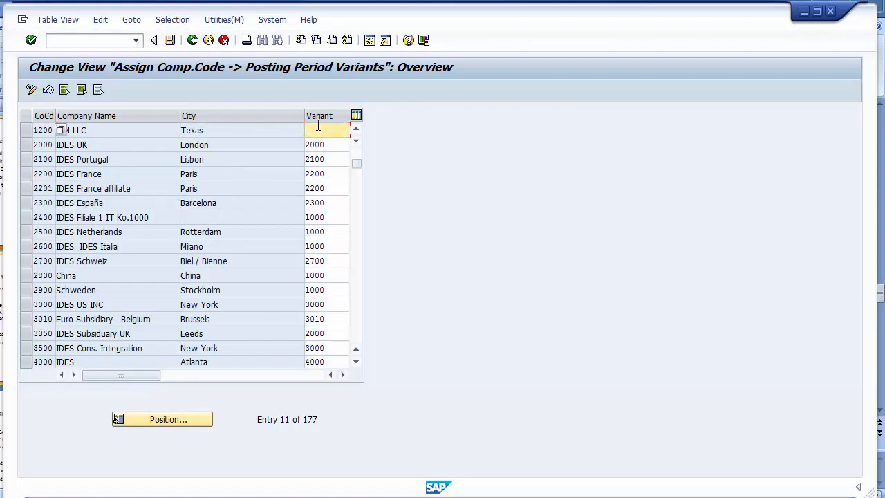
type("1200")
left_click(170, 41)
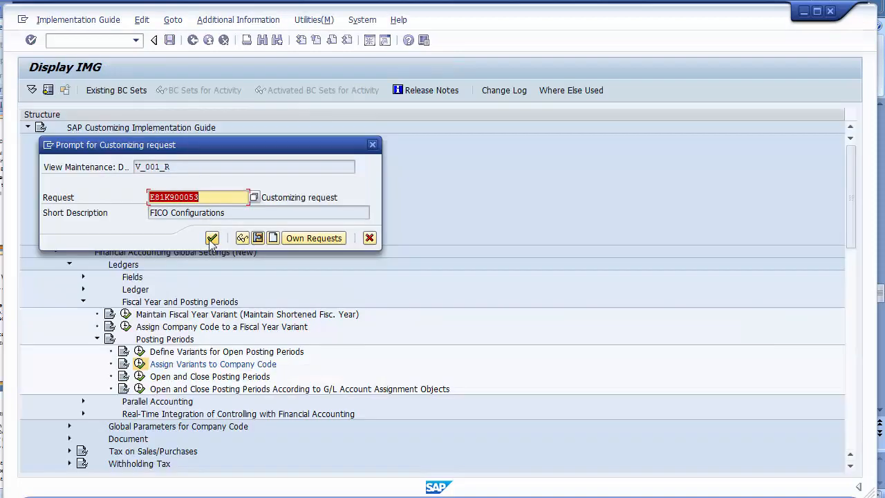
left_click(212, 238)
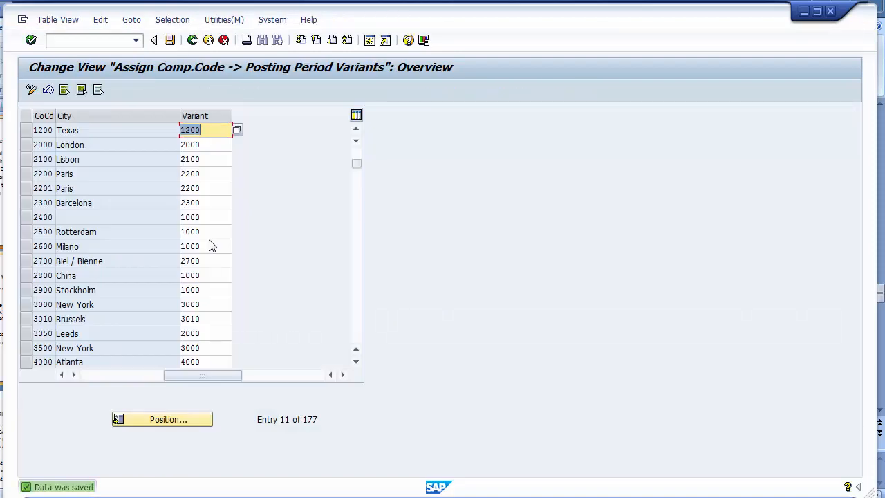
left_click(193, 40)
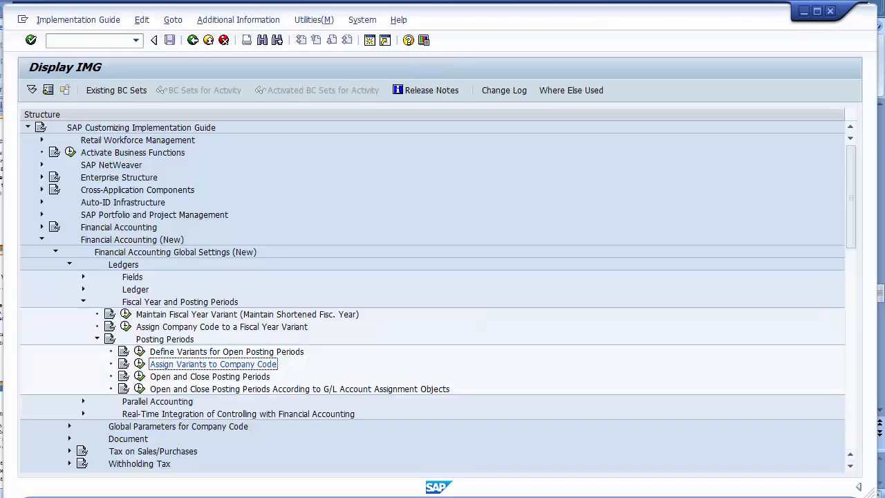
- Highlight the Fiscal Year Variant, Posting Periods Variant, and Open & Close posting period bullets in PowerPoint
key("alt+Tab")
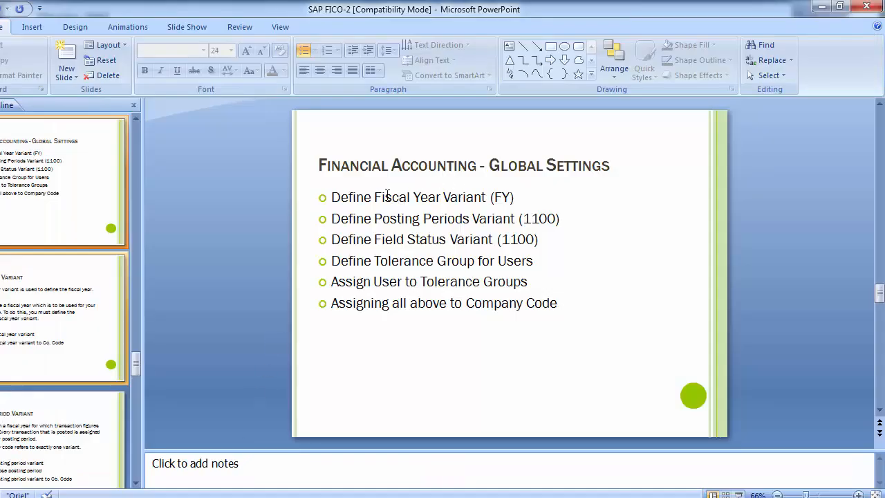
left_click_drag(369, 197, 529, 192)
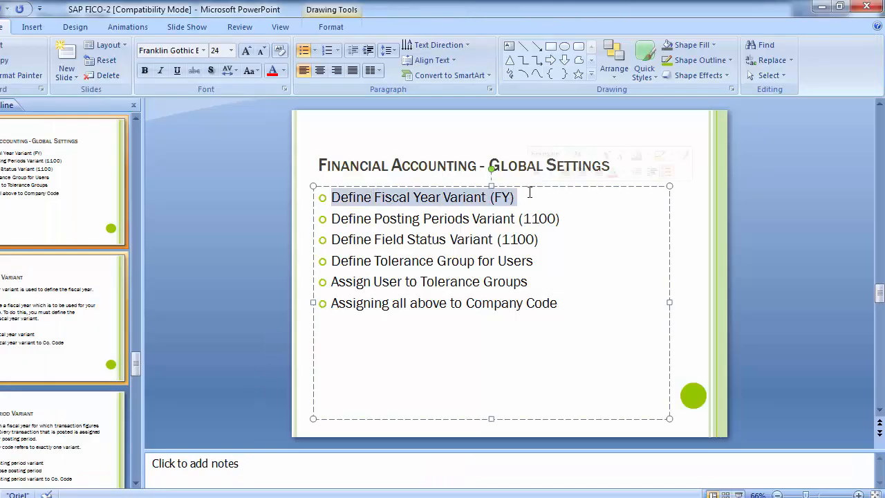
left_click_drag(367, 219, 581, 219)
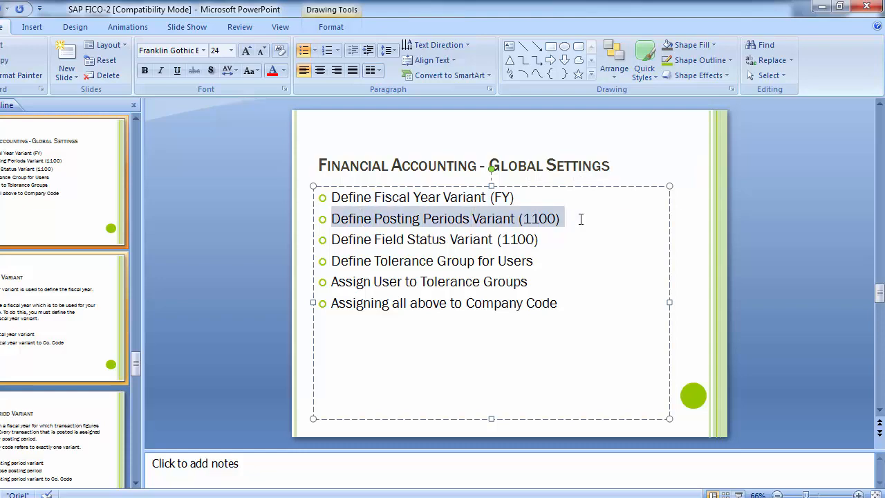
scroll(581, 218, "down", 2)
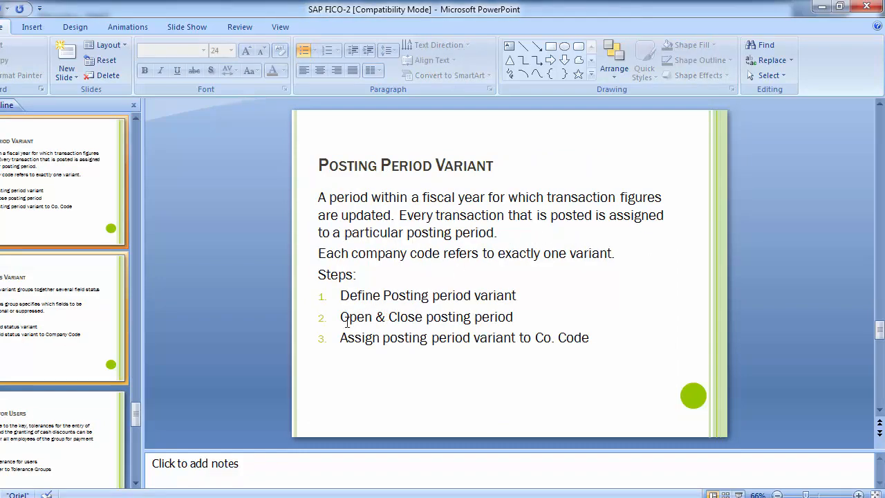
left_click_drag(343, 318, 537, 319)
- Back in SAP, run Open and Close Posting Periods and inspect the variant 0005 rows
key("alt+Tab")
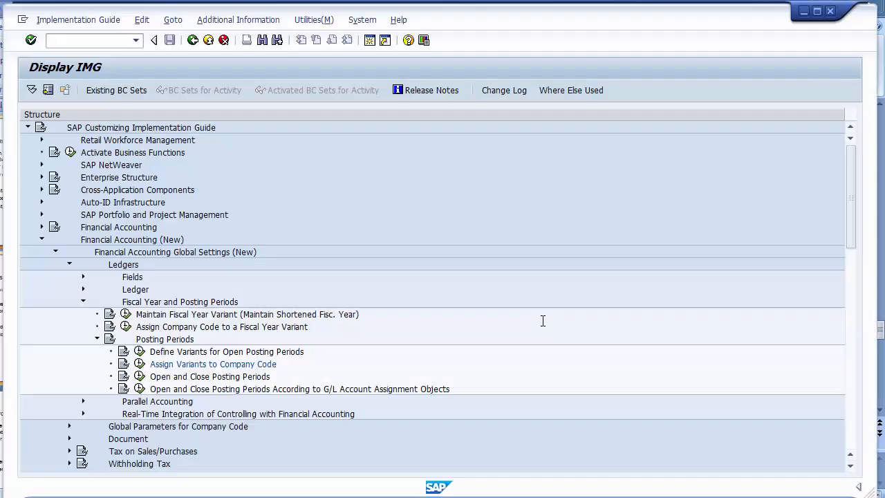
left_click(195, 378)
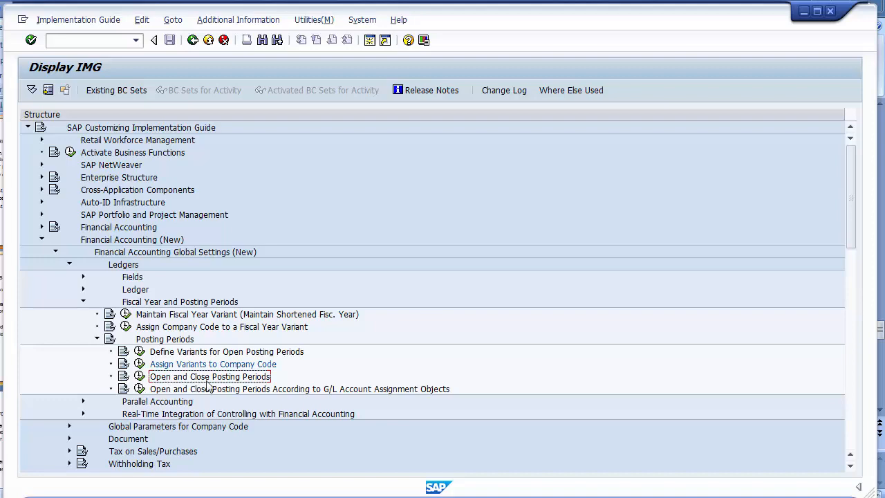
left_click(139, 379)
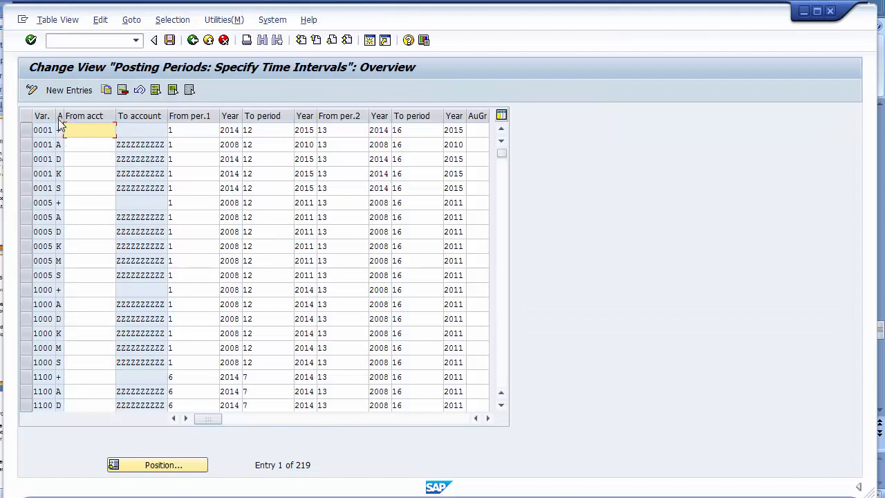
type("A")
left_click(76, 145)
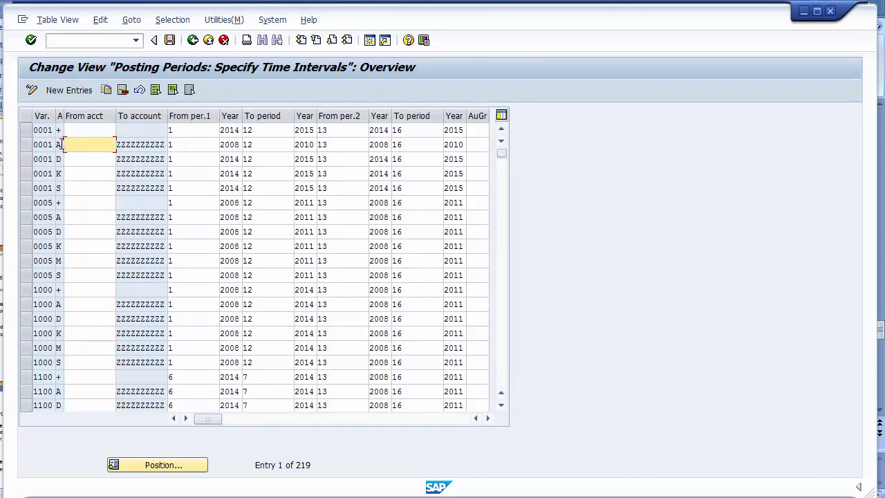
left_click(59, 217)
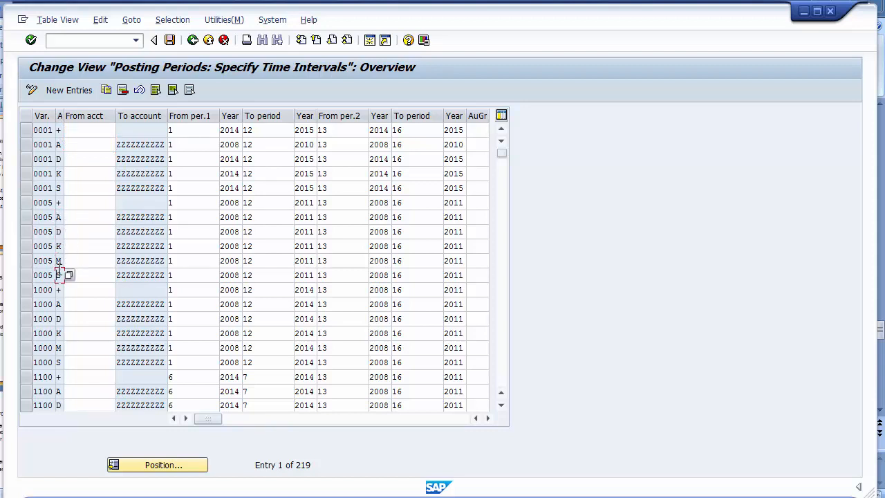
left_click(82, 216)
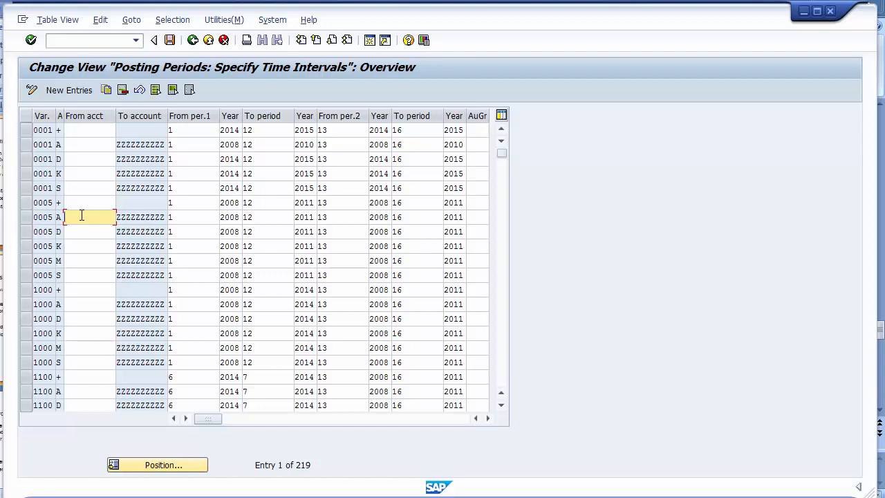
- Select the six variant 0005 rows (+, A, D, K, M, S) and copy them as new entries
left_click(201, 217)
left_click(190, 202)
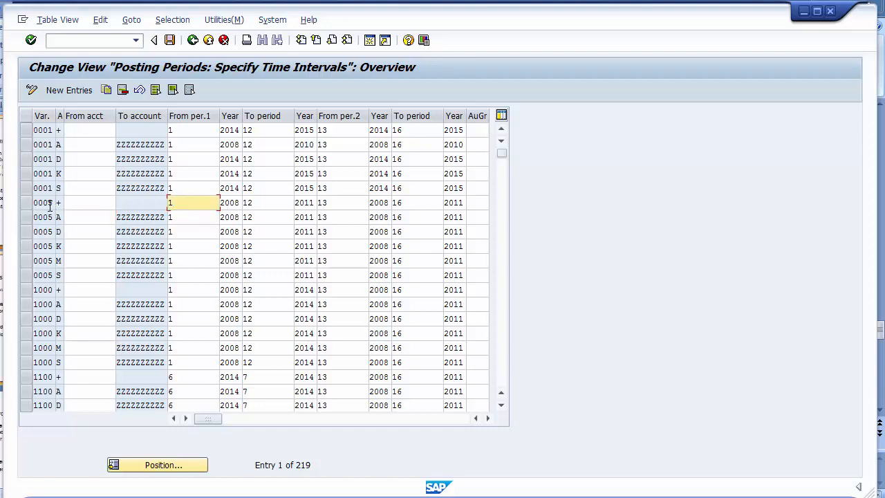
left_click(80, 203)
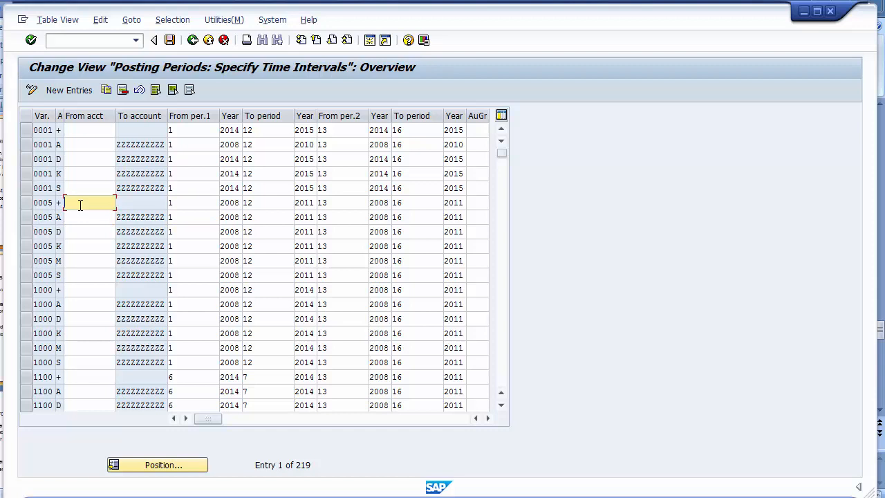
left_click(26, 218)
left_click(27, 233)
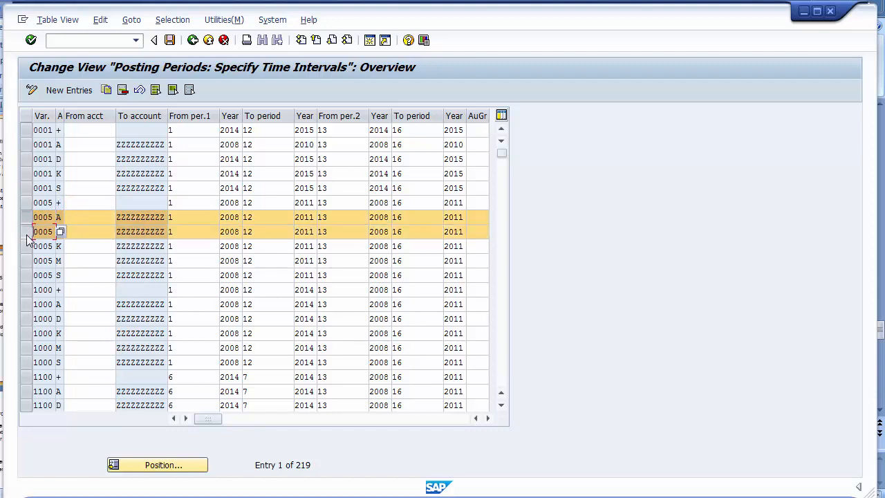
left_click(27, 248)
left_click(28, 261)
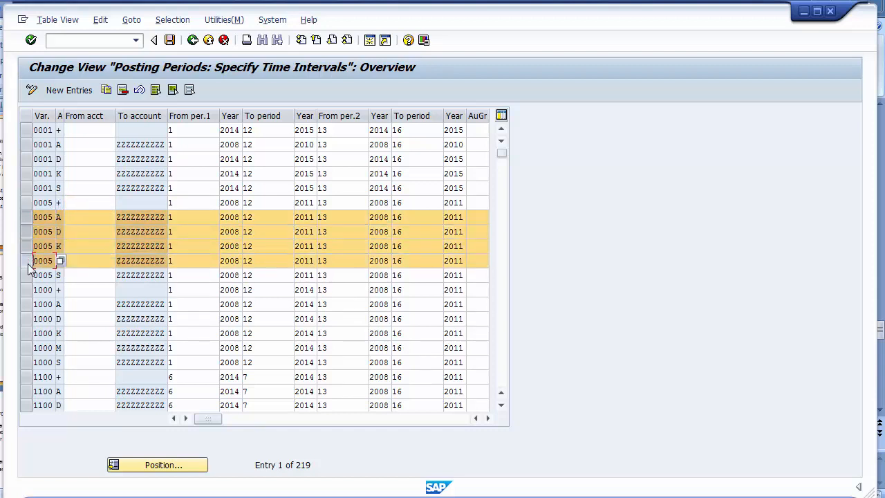
left_click(28, 276)
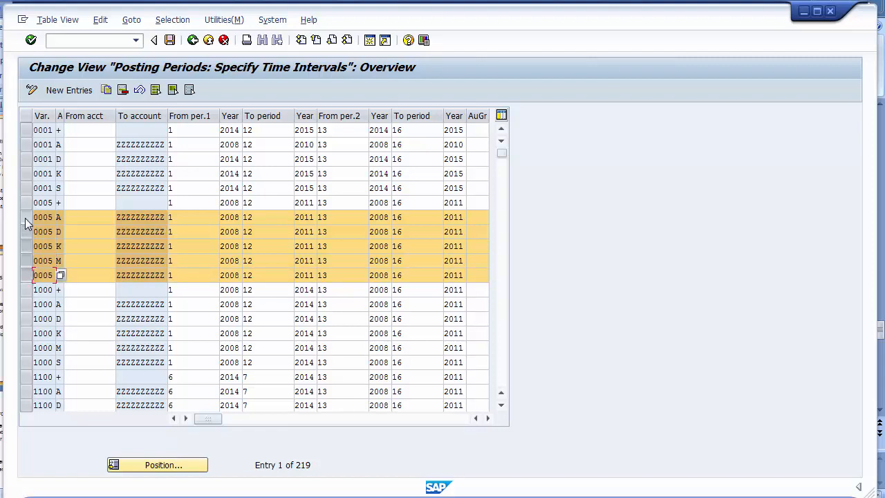
left_click(60, 202)
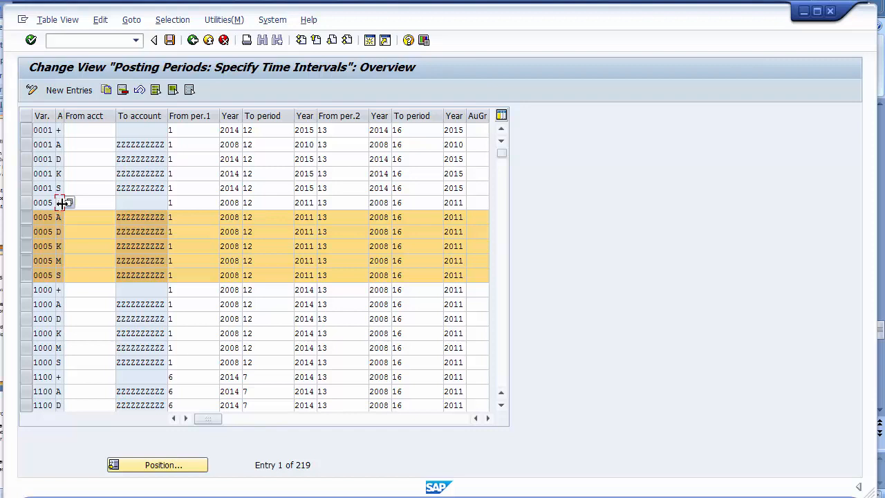
left_click(28, 204)
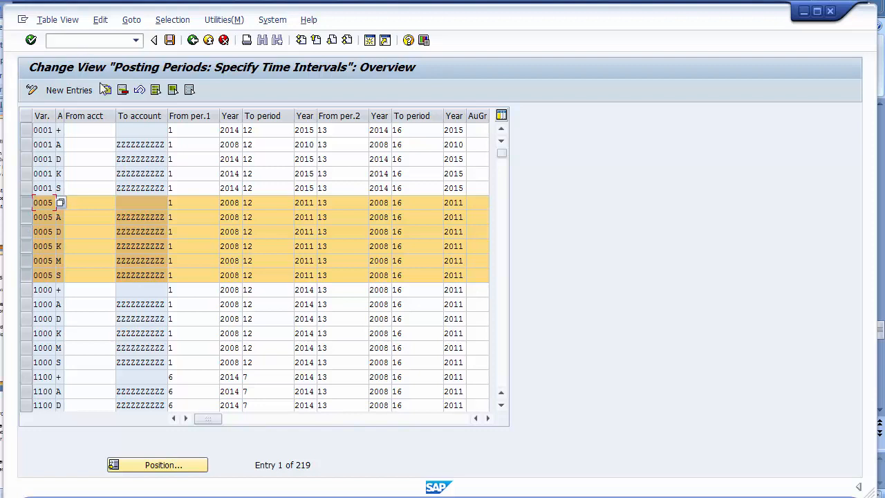
left_click(106, 92)
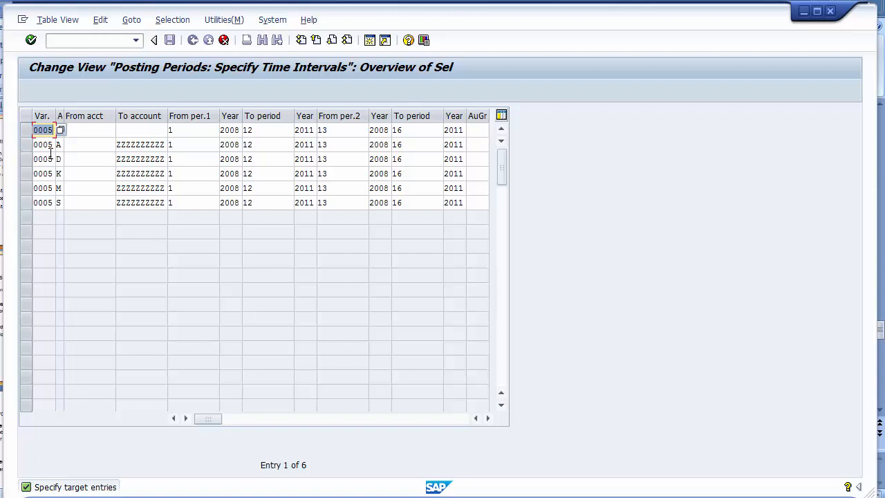
- Replace variant 0005 with 1200 in the first three copied rows
key("Return")
key("F4")
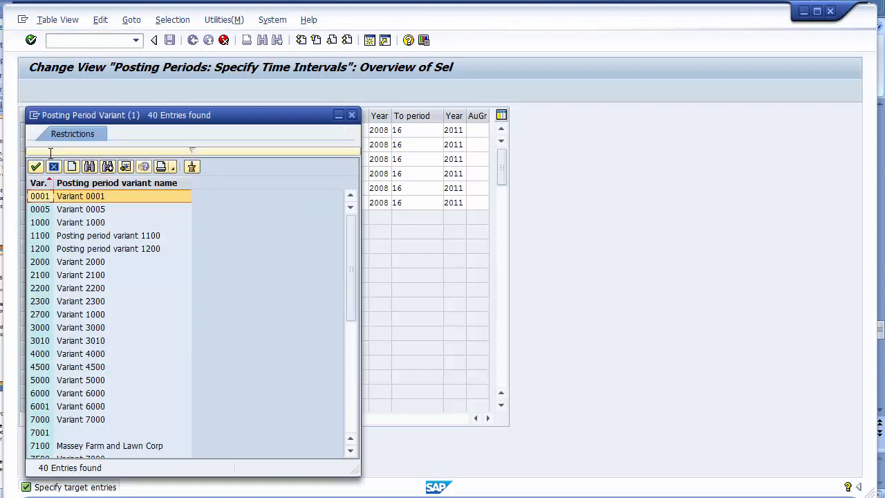
key("Down")
key("Down")
key("Down")
key("Down")
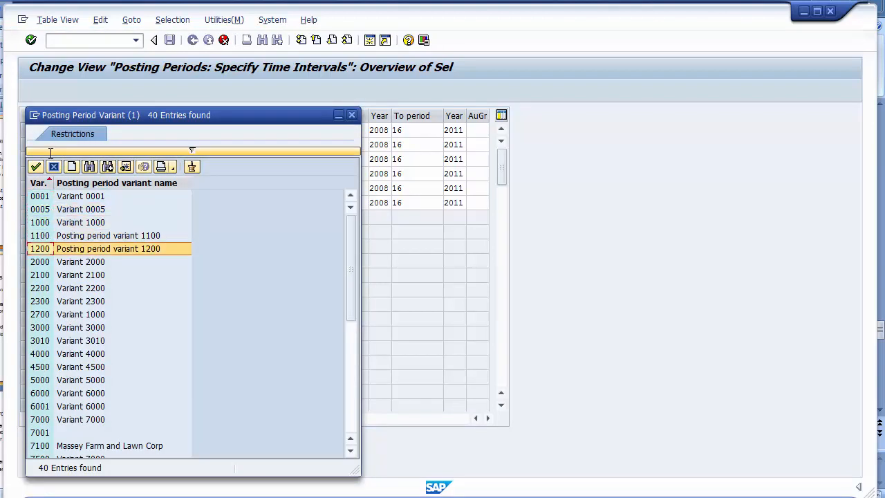
key("Escape")
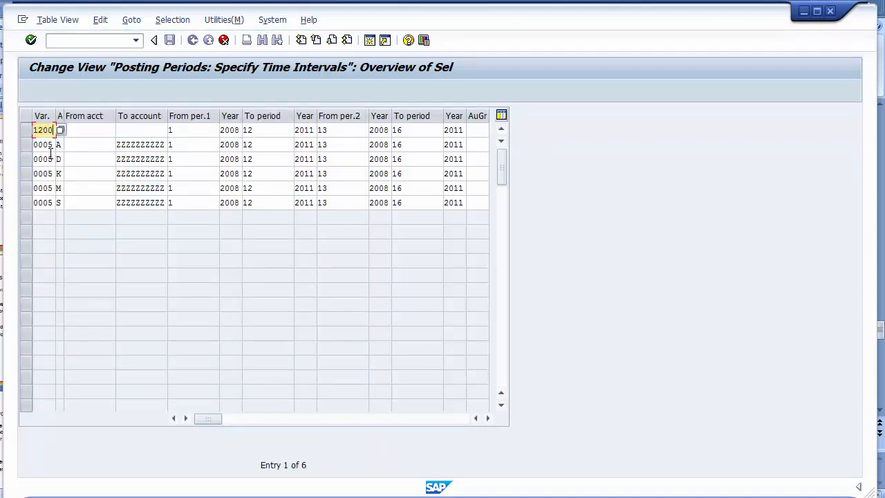
left_click(50, 149)
double_click(51, 149)
type("1200")
left_click(51, 158)
double_click(51, 158)
type("1200")
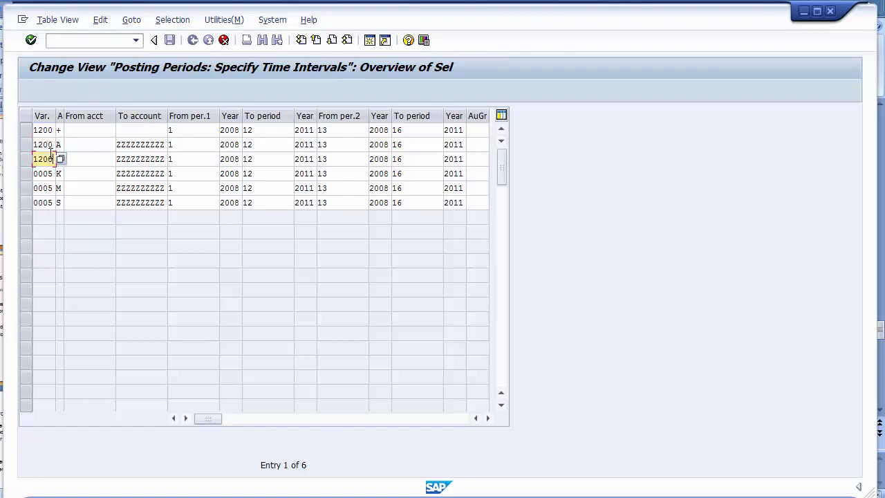
- Change the variant of rows four to six from 0005 to 1200 as well
key("Down")
key("shift+Home")
type("1200")
key("Down")
key("shift+Home")
type("1200")
key("Down")
key("shift+Home")
type("1200")
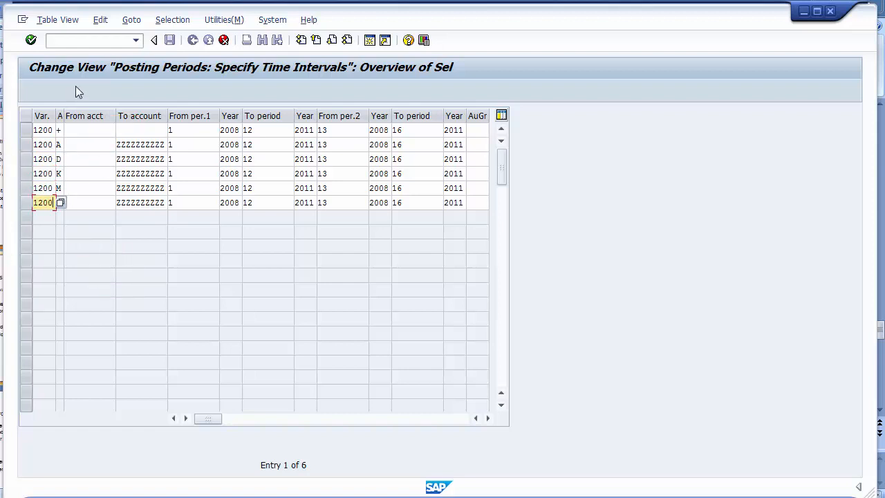
left_click(59, 131)
left_click(60, 145)
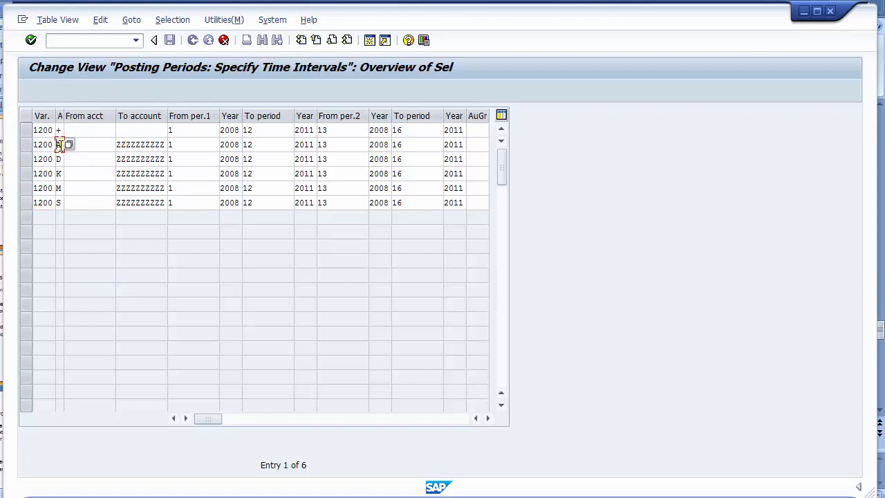
left_click(59, 159)
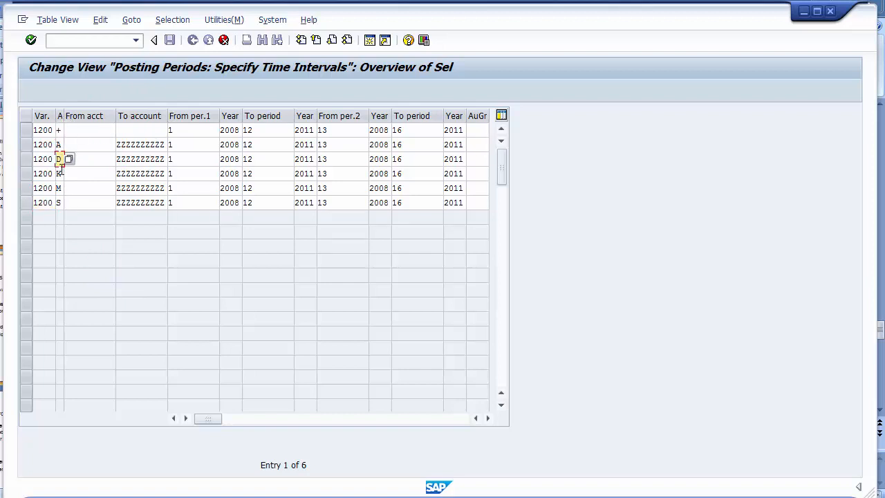
left_click(59, 174)
left_click(59, 188)
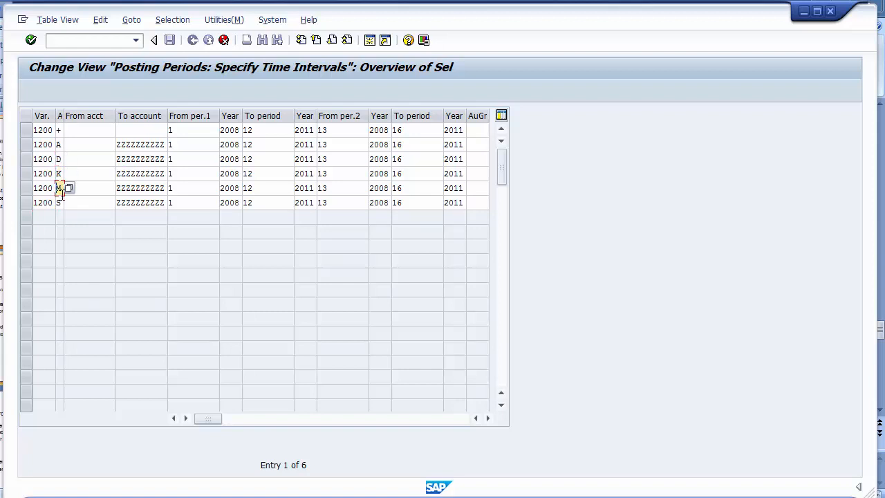
left_click(60, 202)
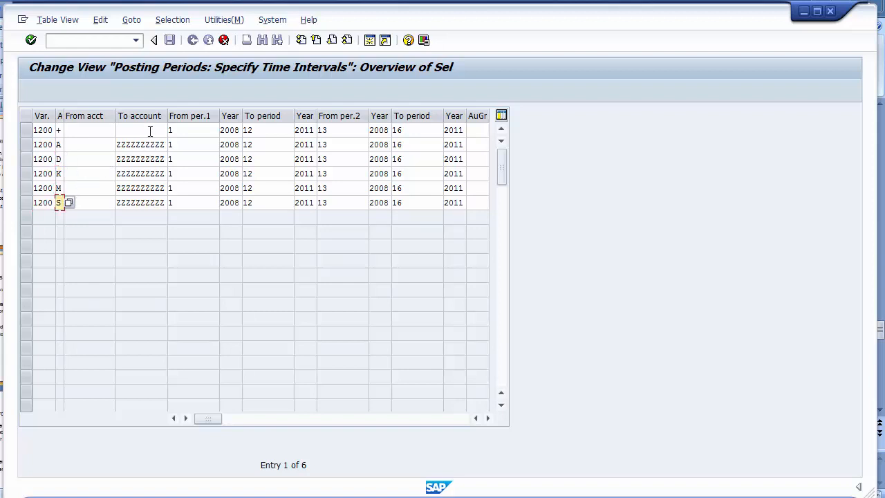
left_click_drag(118, 145, 167, 148)
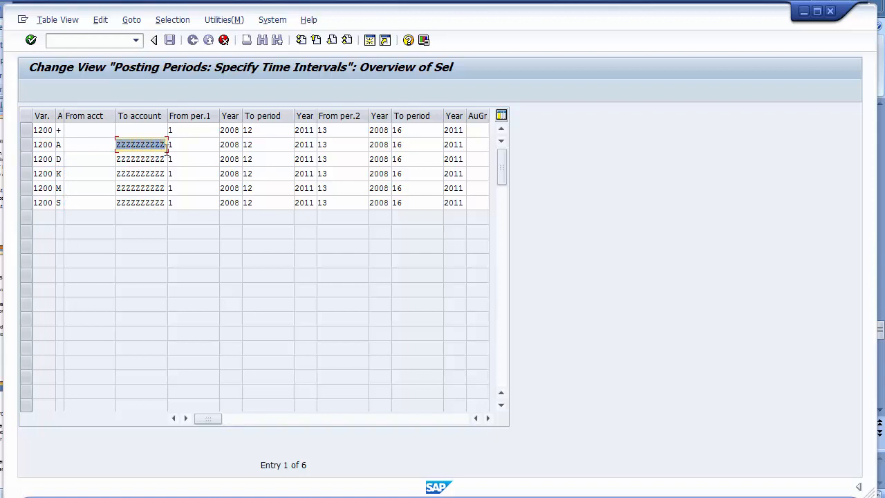
left_click(59, 144)
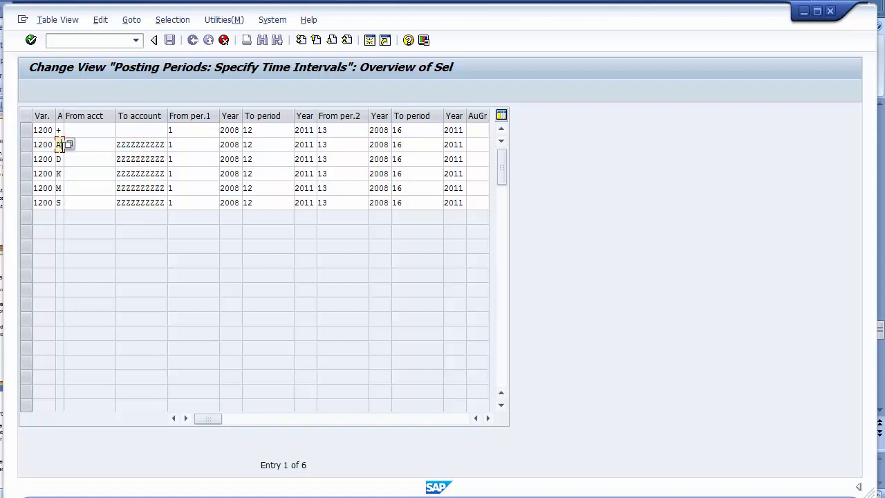
left_click(134, 159)
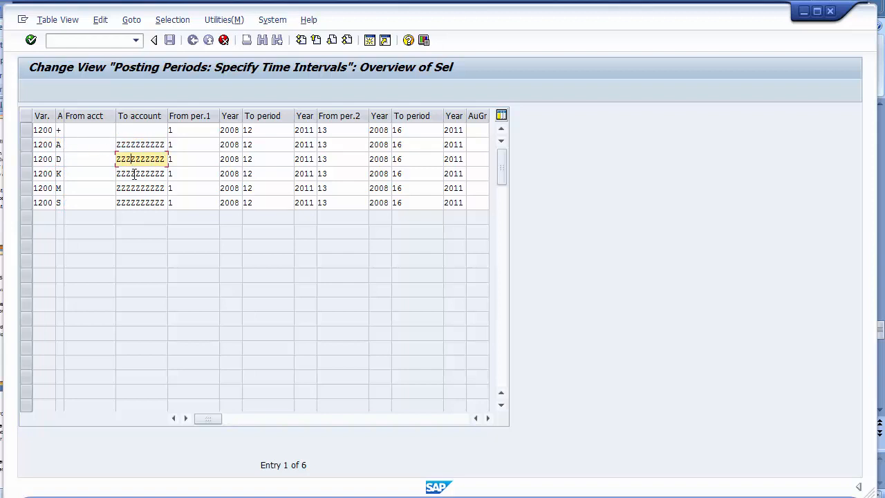
left_click(134, 174)
left_click(136, 188)
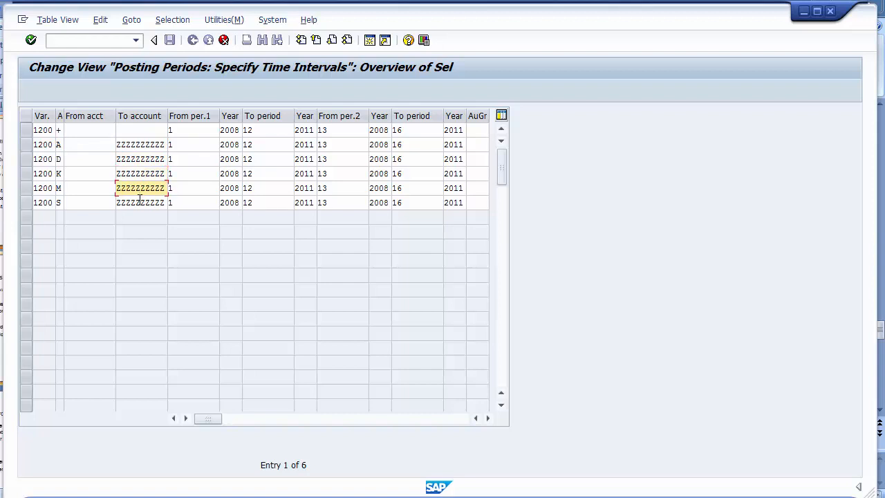
left_click(140, 202)
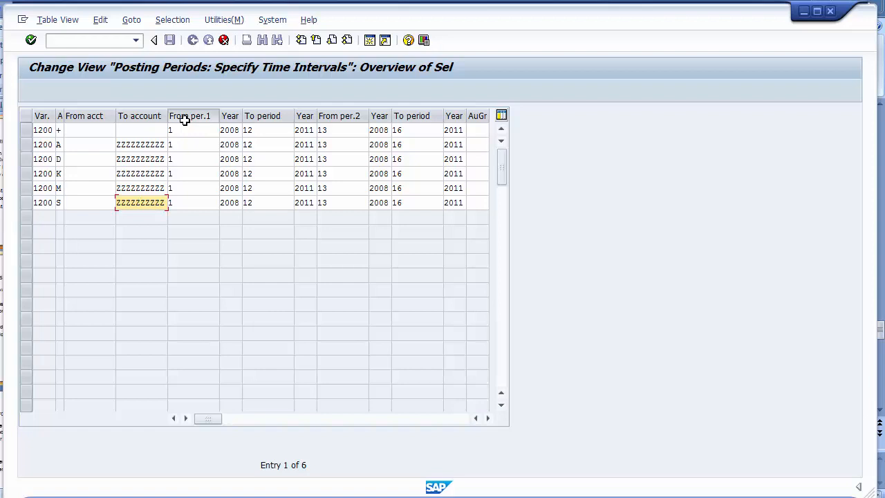
- Enter 2014 as the starting year in all six variant 1200 rows
left_click(230, 130)
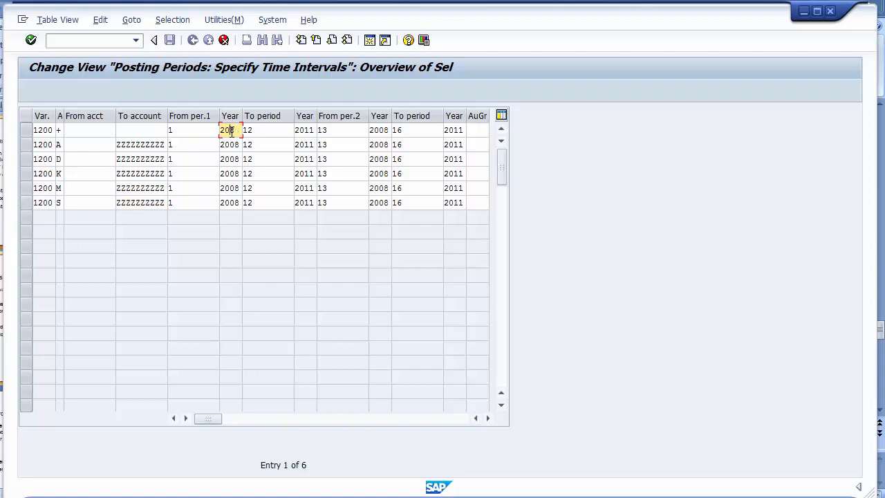
type("14")
key("Down")
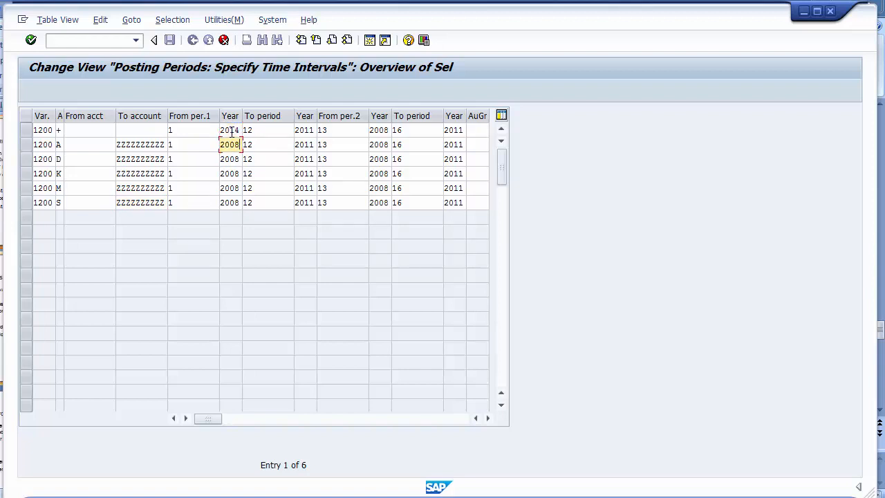
type("2014")
key("Down")
type("2014")
key("Down")
type("20")
key("BackSpace")
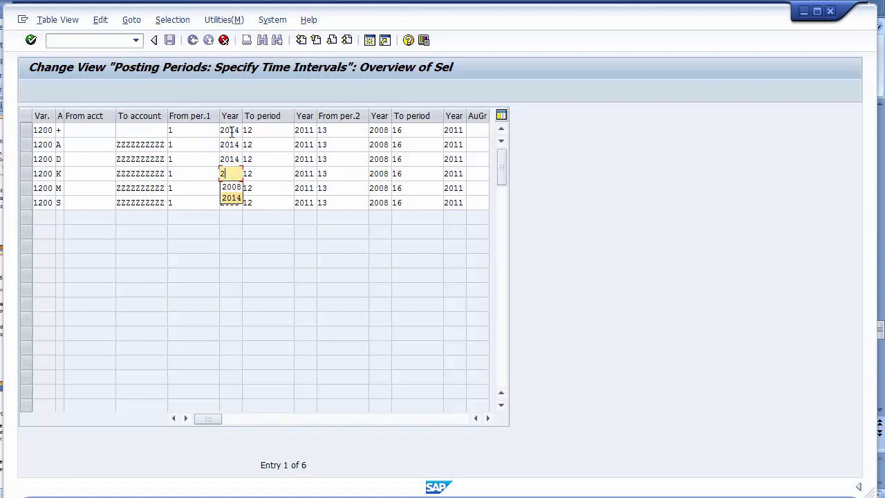
type("014")
key("Down")
type("2014")
key("Down")
type("20")
key("Down")
key("Down")
key("Return")
- Set the ending year to 2014 in all six rows too
left_click(311, 130)
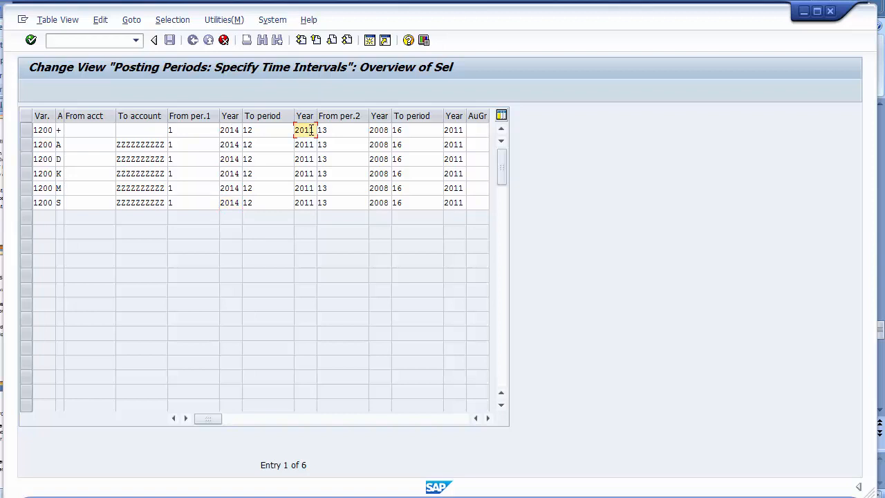
key("Down")
type("4")
key("Down")
type("4")
key("Down")
type("4")
key("Down")
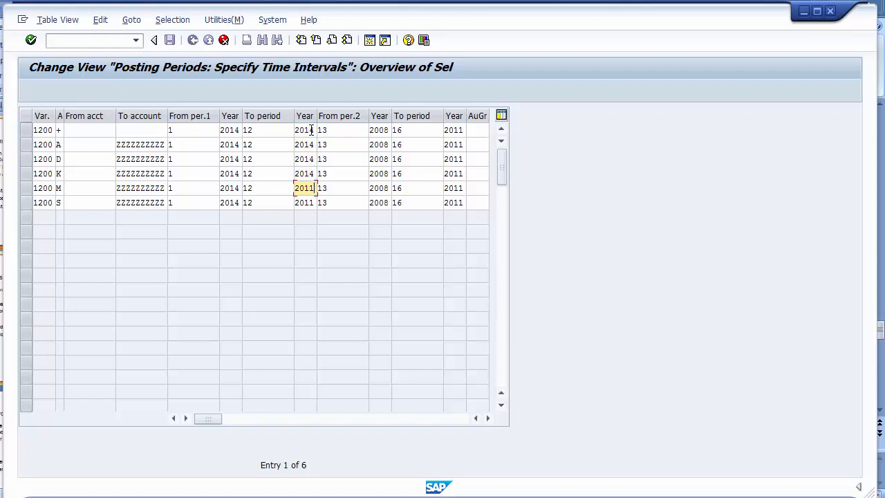
type("4")
key("Down")
type("4")
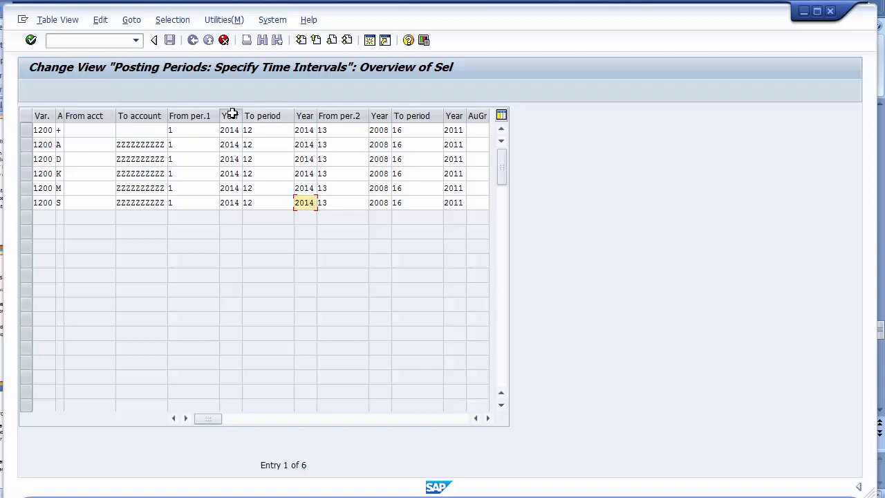
left_click(194, 129)
left_click(268, 132)
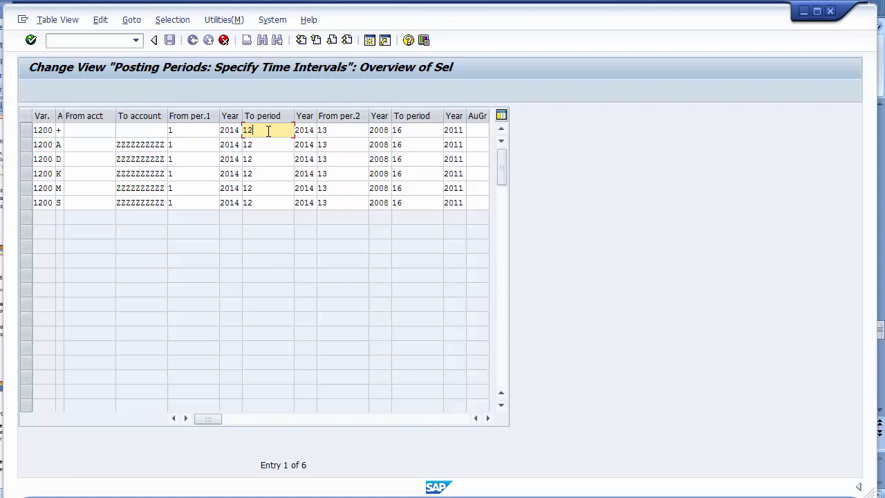
- Set From per.1 to 7 in each variant 1200 row
left_click(186, 133)
key("BackSpace")
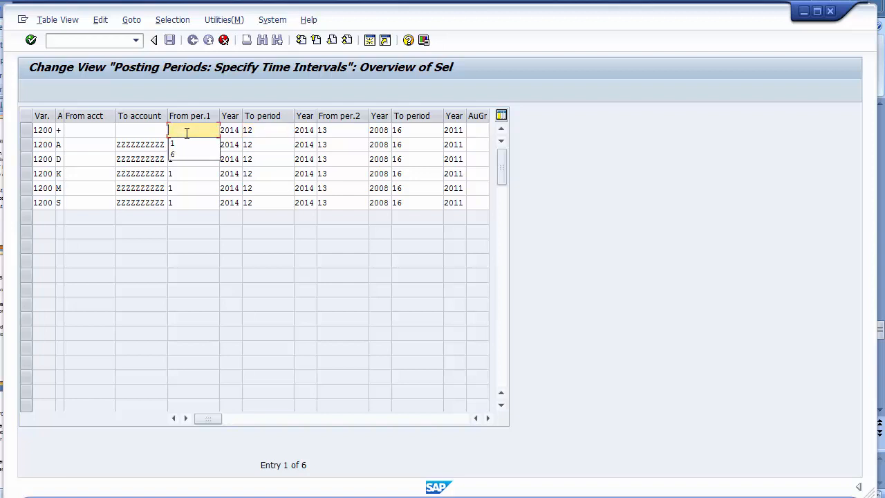
type("7")
key("Down")
type("7")
key("Down")
type("7")
key("Down")
type("7")
key("Down")
type("7")
key("Down")
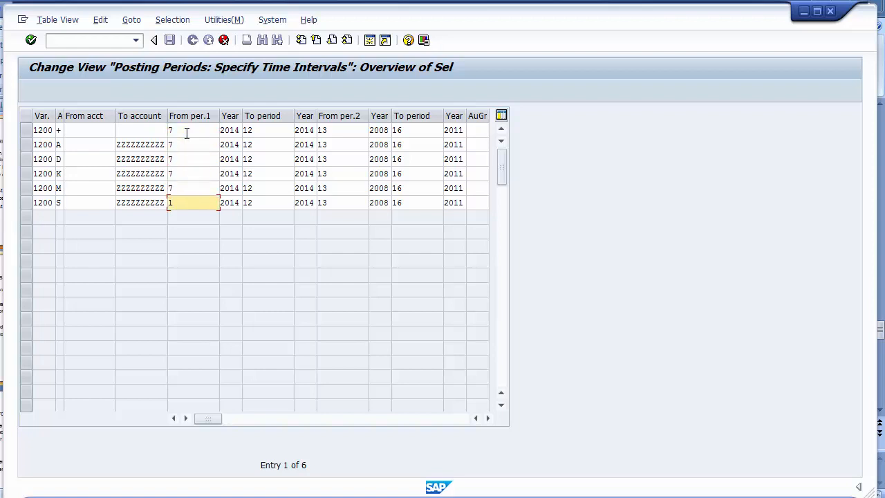
type("7")
- Replace the ending period 12 with 7 in all six rows, including rows K, M and S
left_click(263, 132)
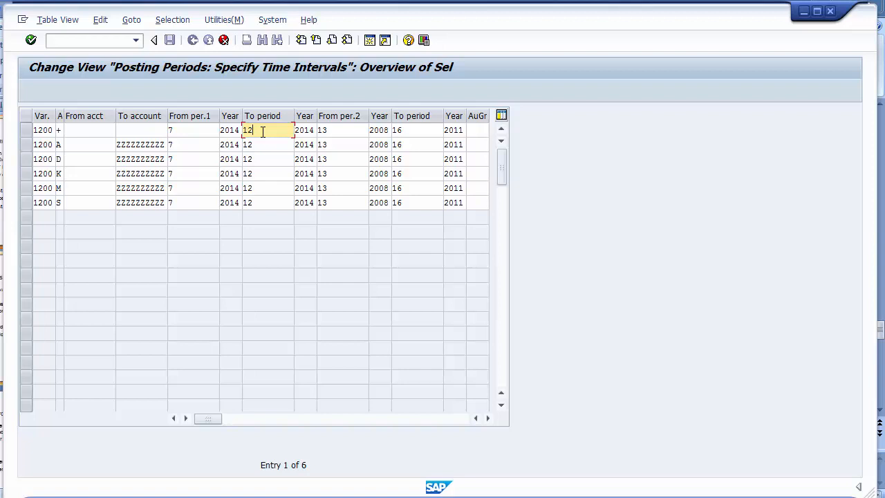
key("BackSpace")
key("BackSpace")
key("Down")
key("Down")
key("Return")
key("Down")
key("Delete")
type("7")
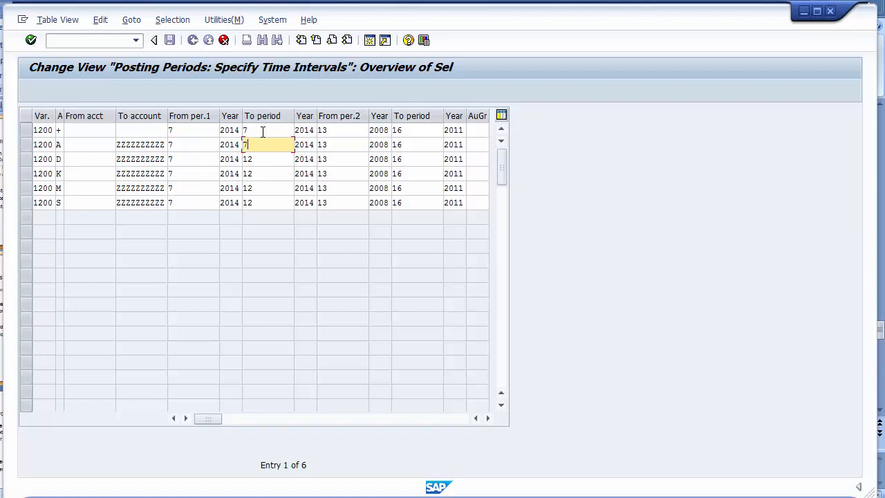
key("Down")
key("Delete")
key("Delete")
type("7")
key("Down")
key("Delete")
key("Delete")
key("Down")
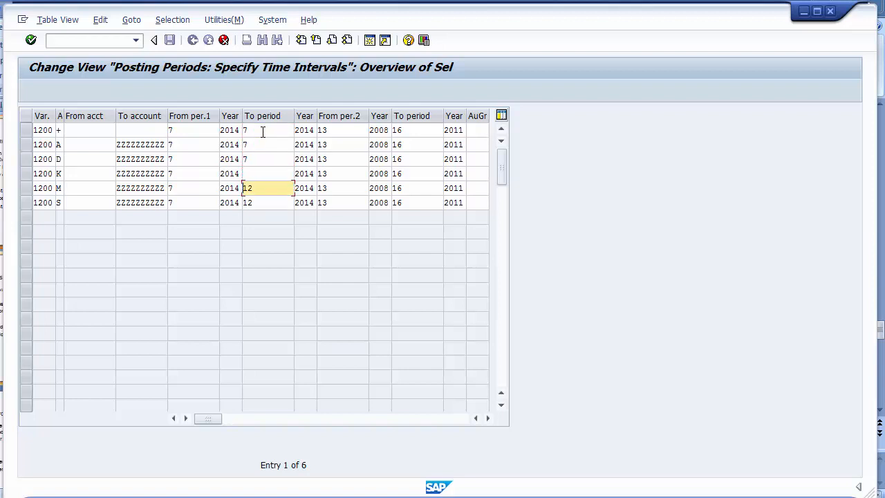
key("Up")
type("7")
key("Down")
key("Delete")
key("Delete")
type("7")
key("Down")
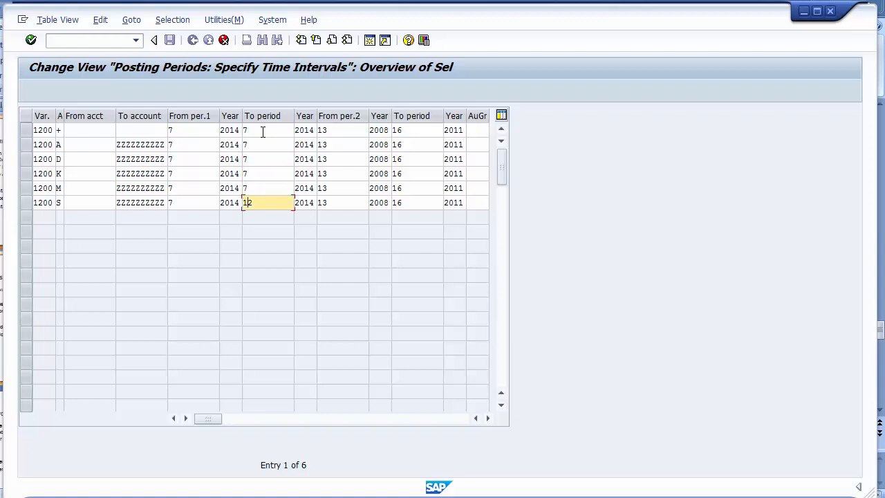
key("Delete")
key("Delete")
type("7")
- Replace the starting period 7 with 6 in all six variant 1200 rows, giving periods 6–7
left_click(185, 129)
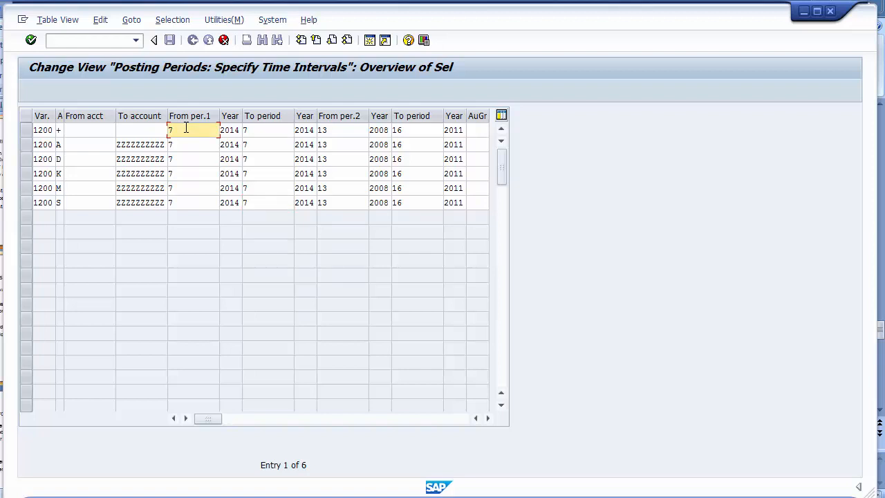
key("BackSpace")
type("6")
key("Down")
key("BackSpace")
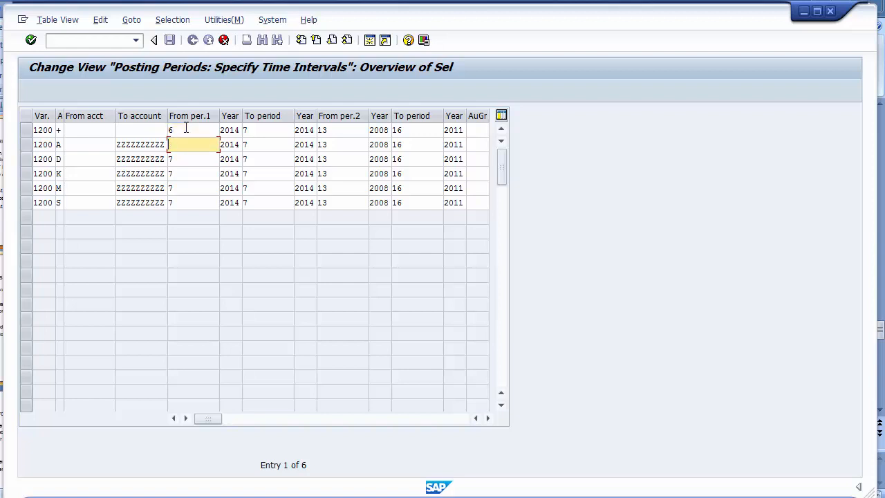
type("6")
key("Down")
type("6")
key("Down")
type("6")
key("Down")
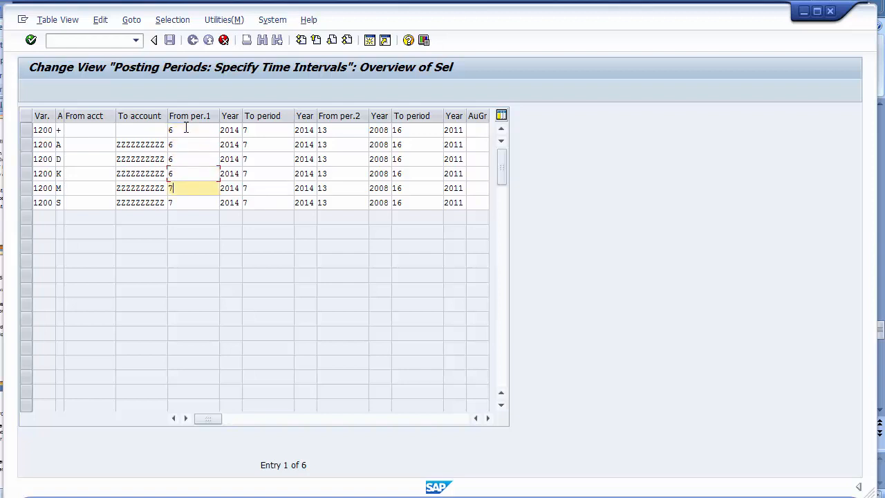
type("6")
key("Down")
type("6")
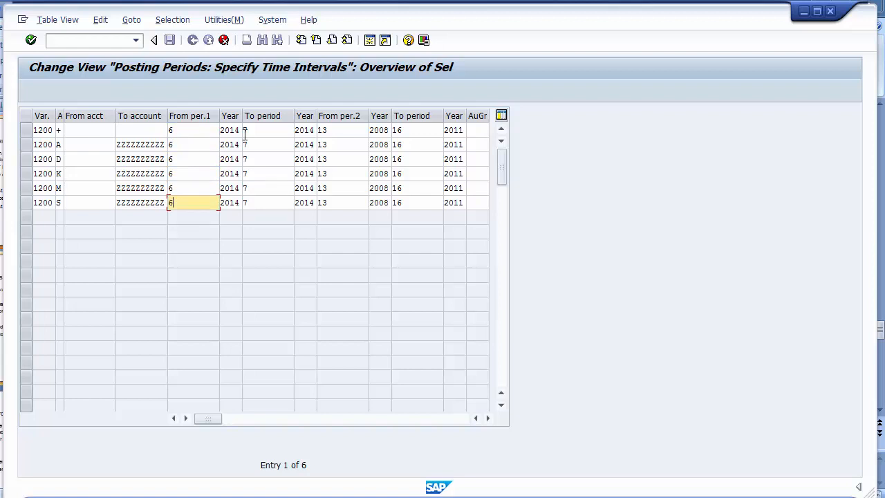
left_click(201, 131)
left_click(264, 131)
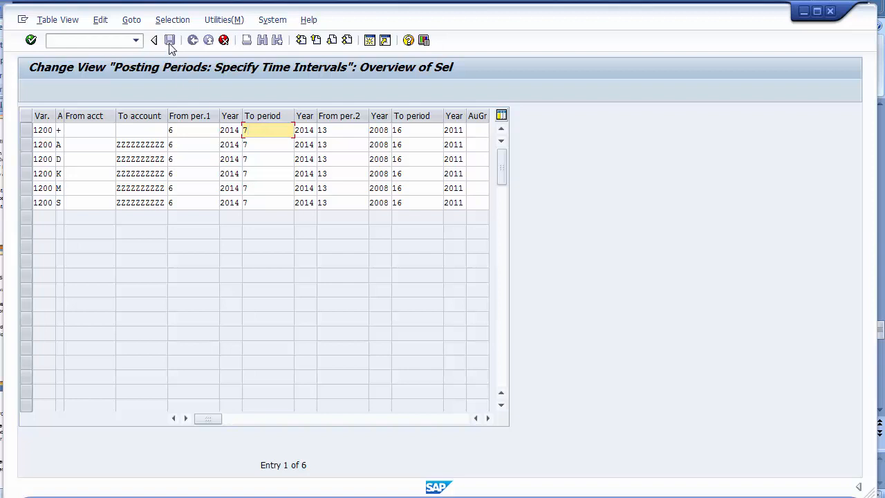
- Save the variant 1200 posting period entries under the FICO Configurations customizing request
key("Return")
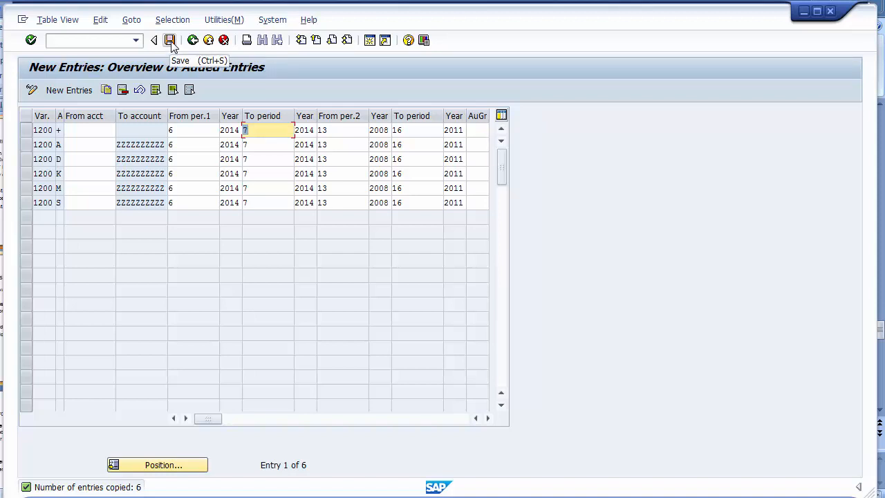
left_click(170, 40)
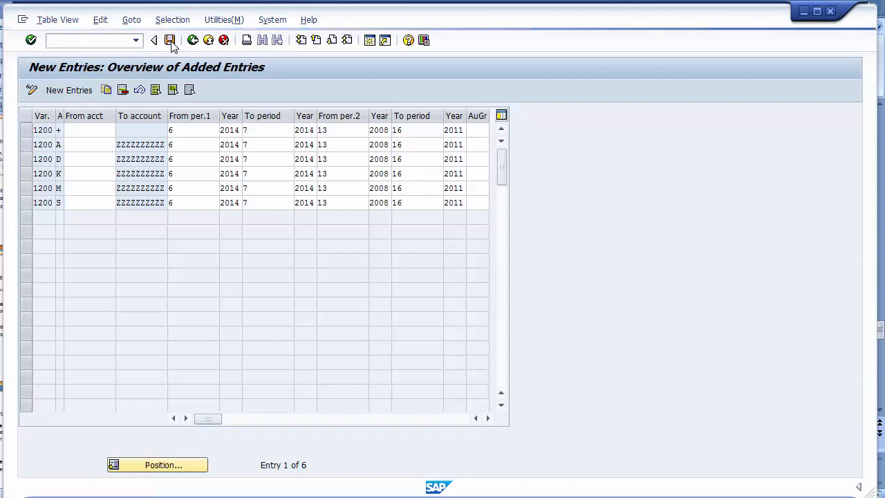
left_click(170, 40)
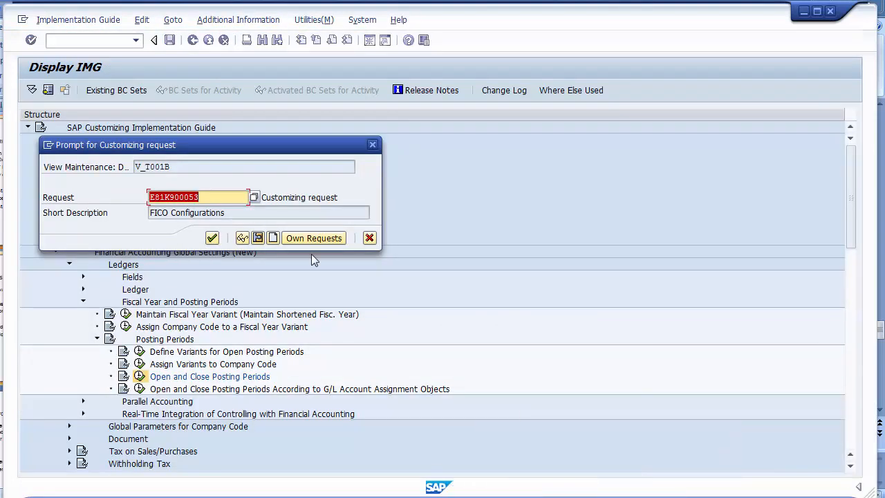
left_click(212, 237)
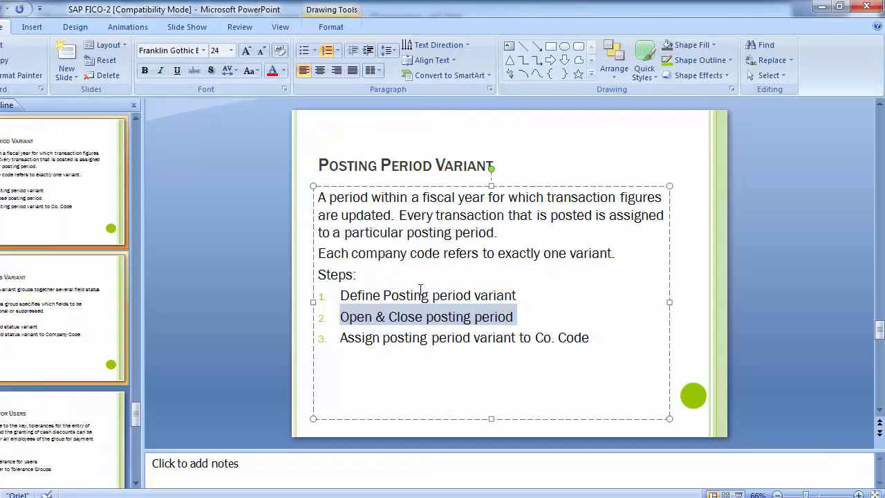
- Highlight the three posting-period steps on the slide, advance to the Field Status Variant slide, and return to SAP
left_click_drag(341, 295, 544, 297)
left_click_drag(341, 337, 589, 338)
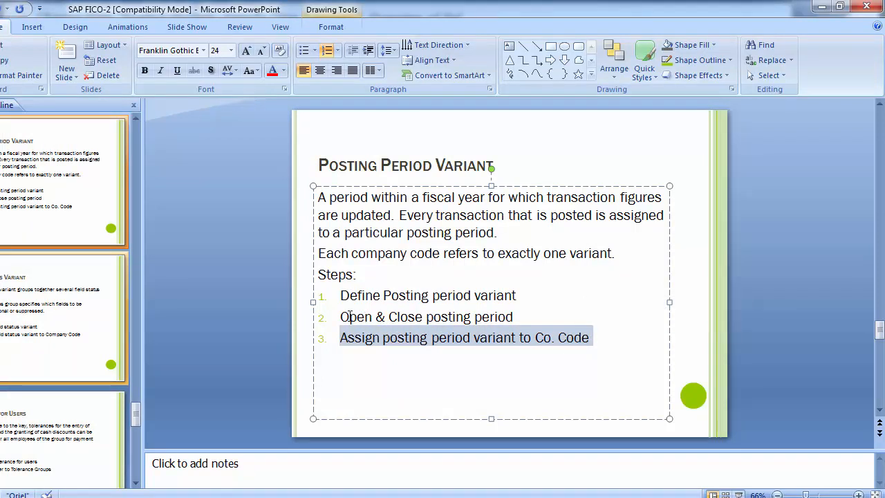
left_click_drag(342, 317, 517, 316)
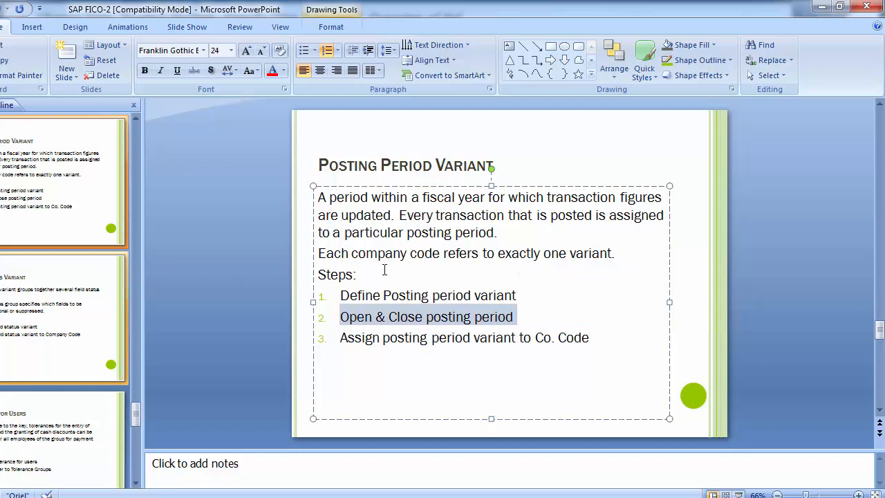
left_click(238, 244)
key("Page_Down")
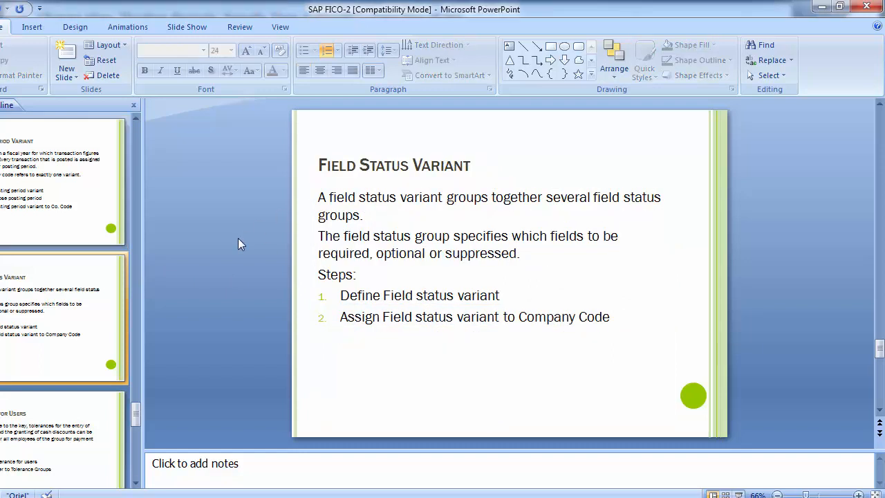
key("alt+Tab")
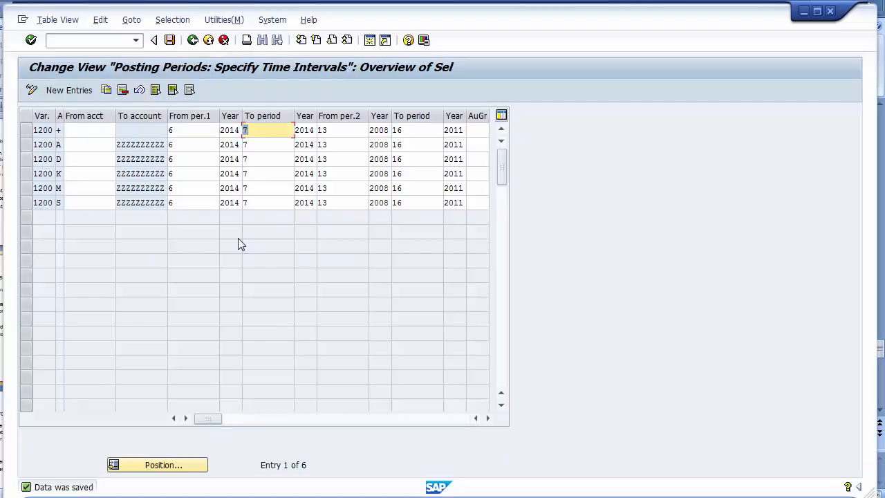
- Back out to the IMG, collapse the Posting Periods and Fiscal Year branches, and select Define Field Status Variants
left_click(192, 40)
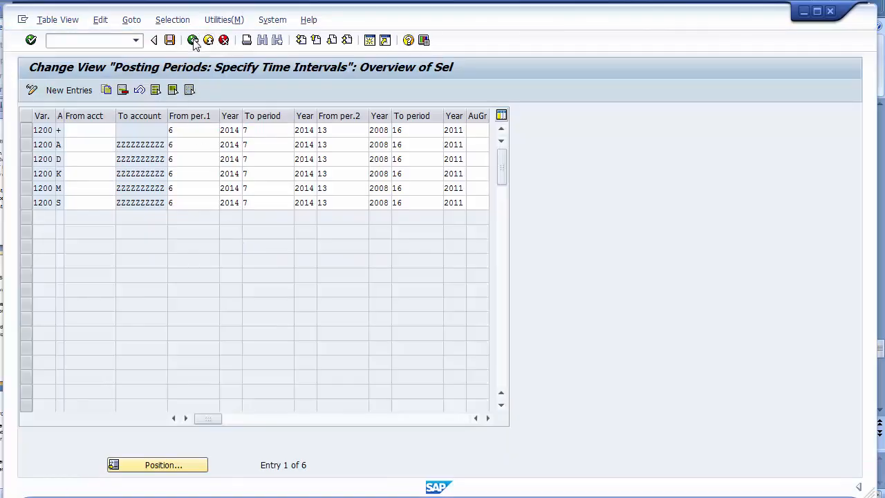
left_click(192, 40)
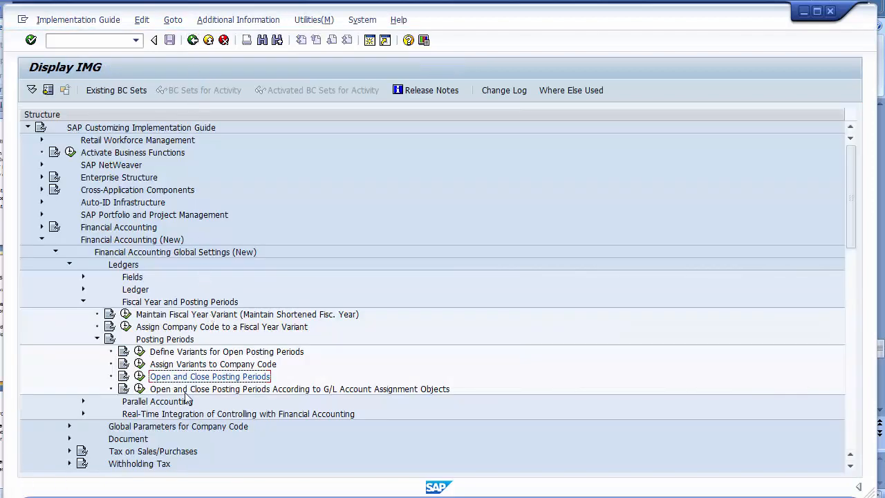
left_click(97, 339)
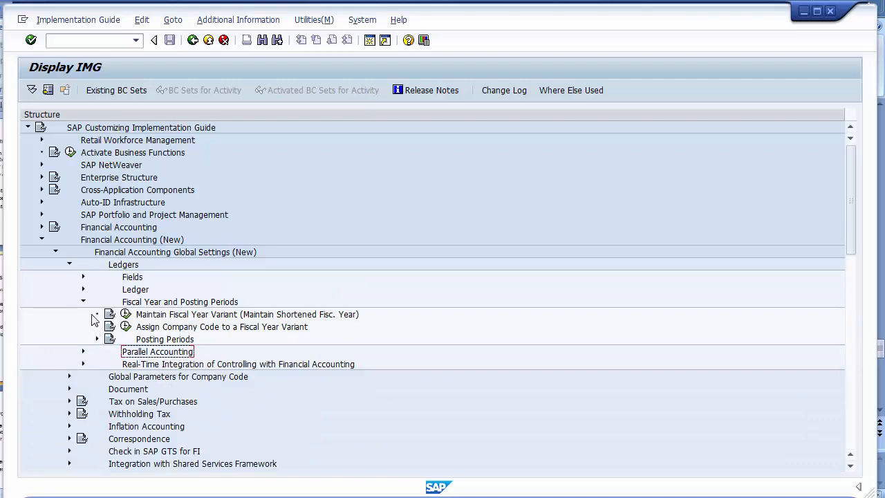
left_click(83, 304)
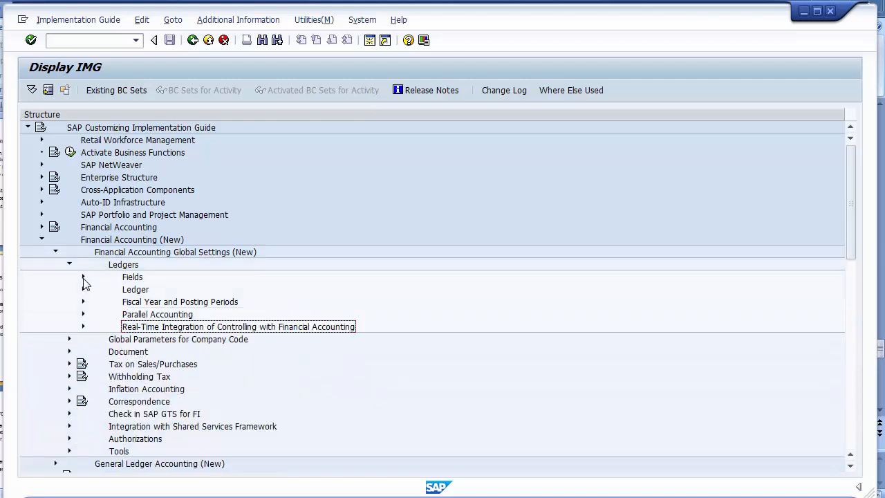
left_click(126, 281)
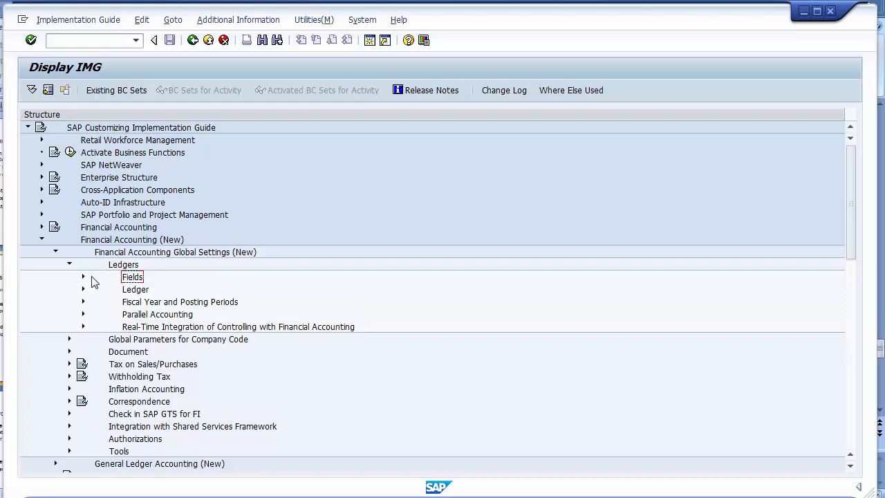
left_click(83, 277)
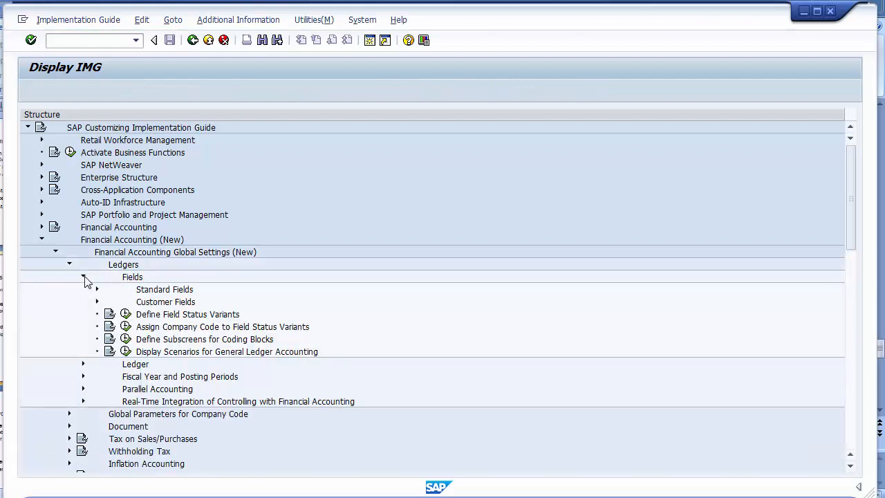
left_click(207, 318)
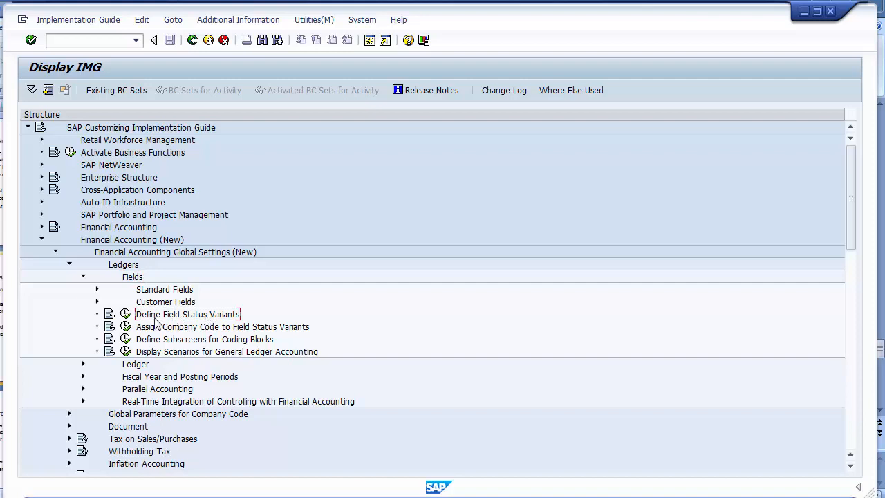
- Open Define Field Status Variants and select the 0001 variant row
left_click(126, 315)
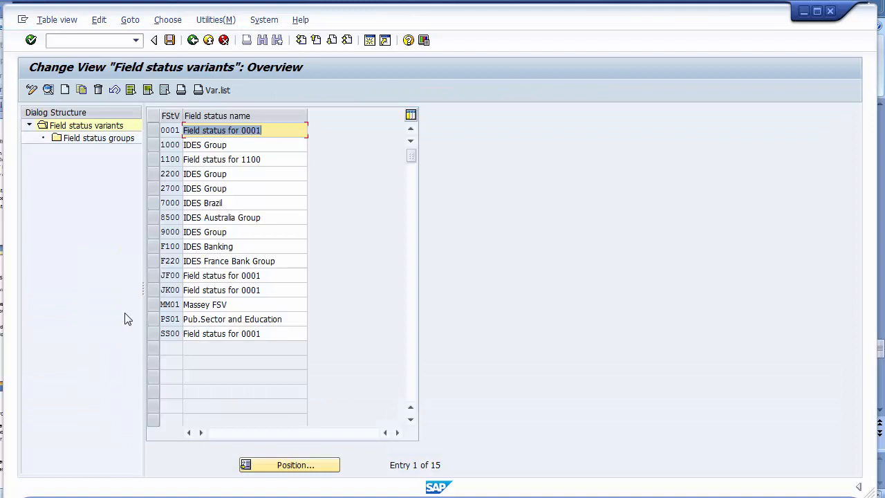
left_click(166, 133)
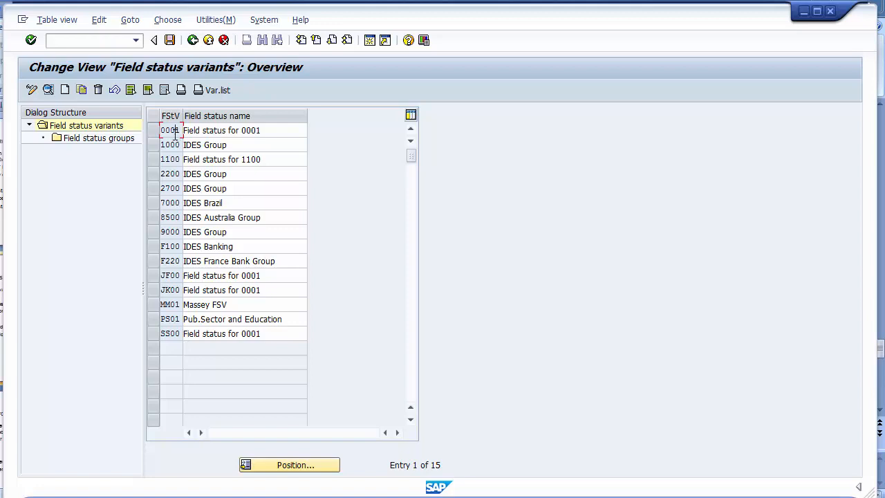
left_click(154, 132)
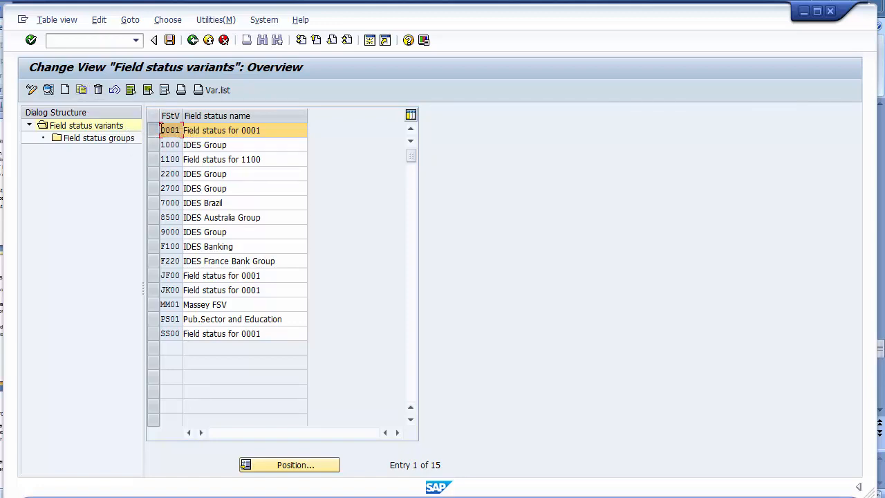
left_click(152, 130)
left_click(152, 130)
- Copy variant 0001 as new variant 1200 named 'Field status for 1200'
left_click(81, 91)
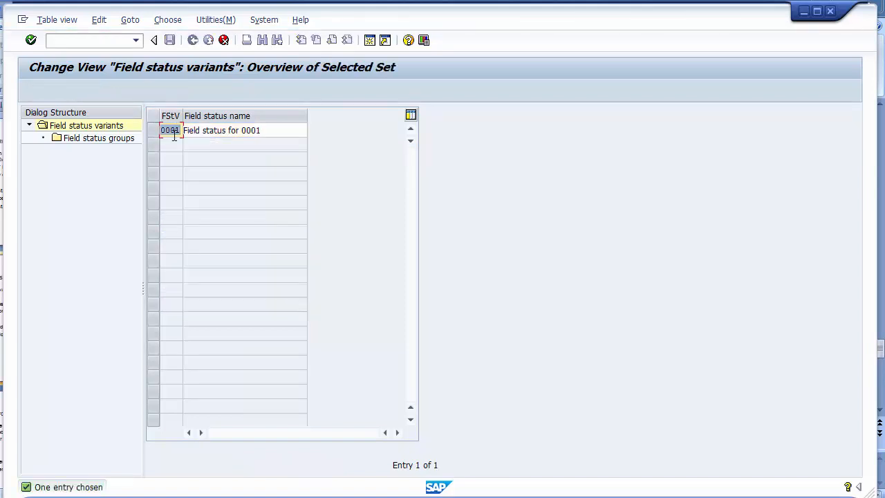
type("12")
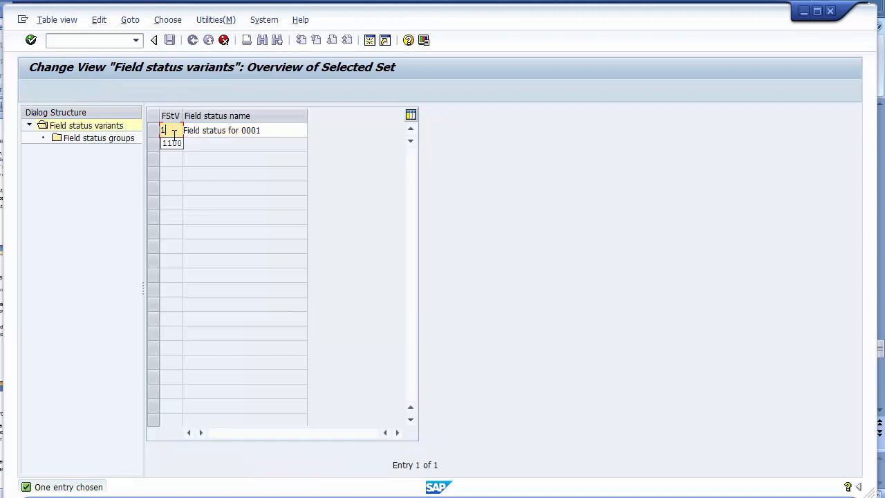
type("00")
left_click(271, 134)
key("BackSpace")
key("BackSpace")
key("BackSpace")
key("BackSpace")
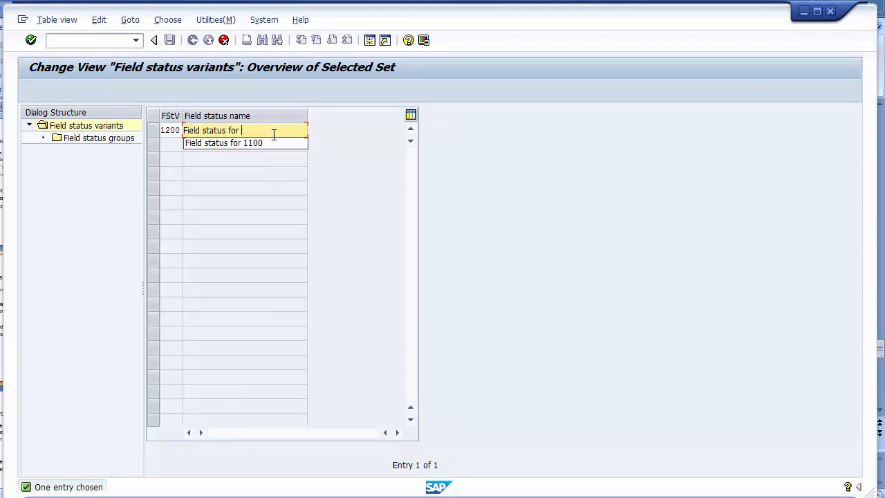
type("1200")
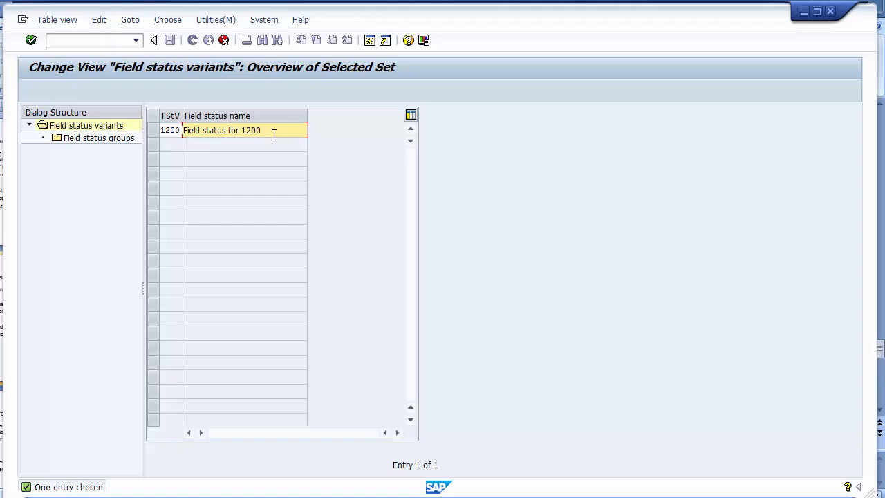
left_click(170, 40)
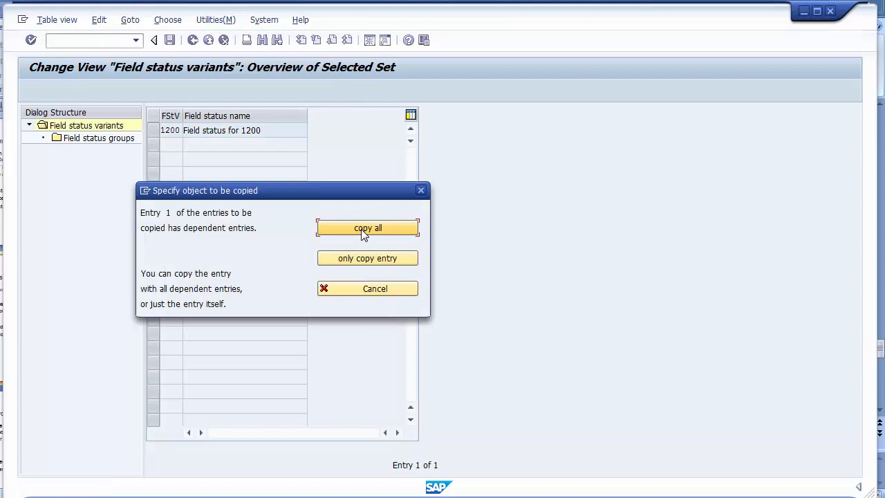
- Copy all 41 dependent field status groups into variant 1200 and acknowledge the information message
left_click(364, 234)
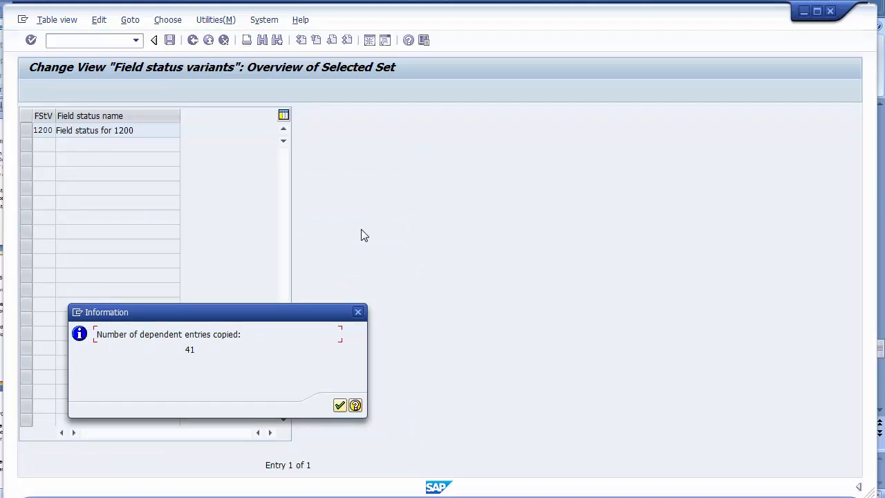
left_click(339, 406)
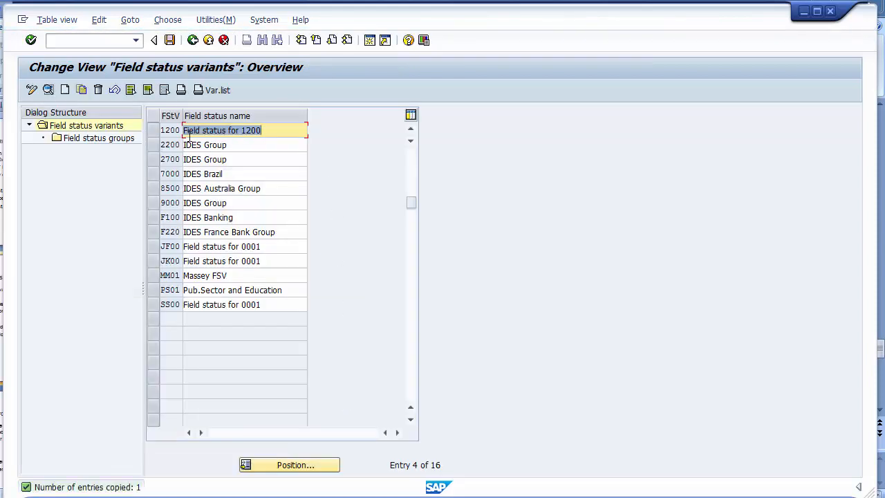
left_click(173, 130)
left_click(226, 130)
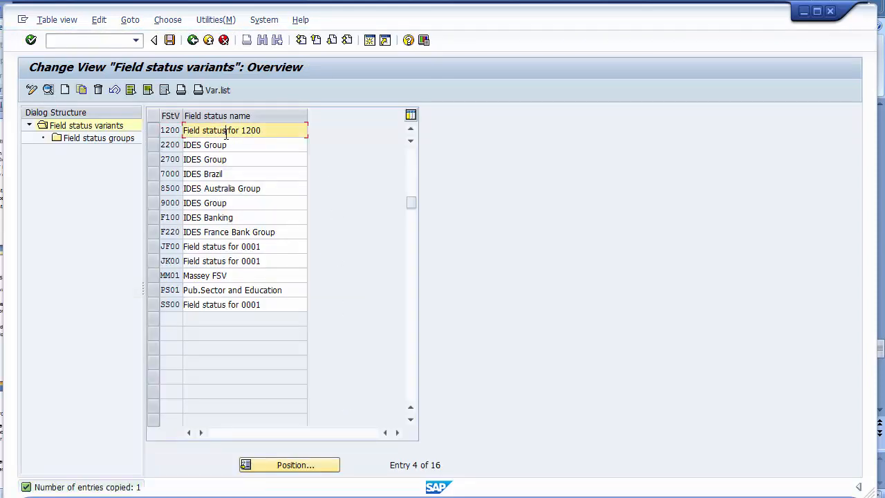
- Select variant 1200 and display its 41 field status groups, starting with G001 General
left_click(154, 131)
left_click(154, 133)
left_click(153, 133)
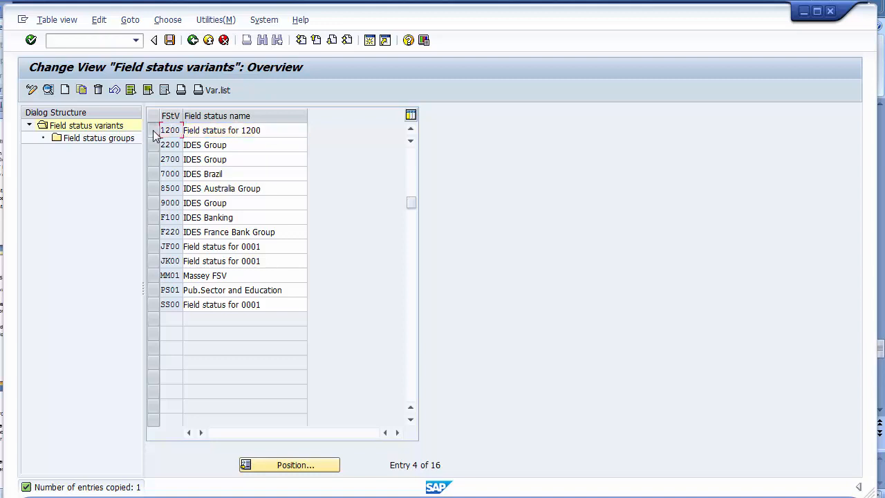
double_click(83, 141)
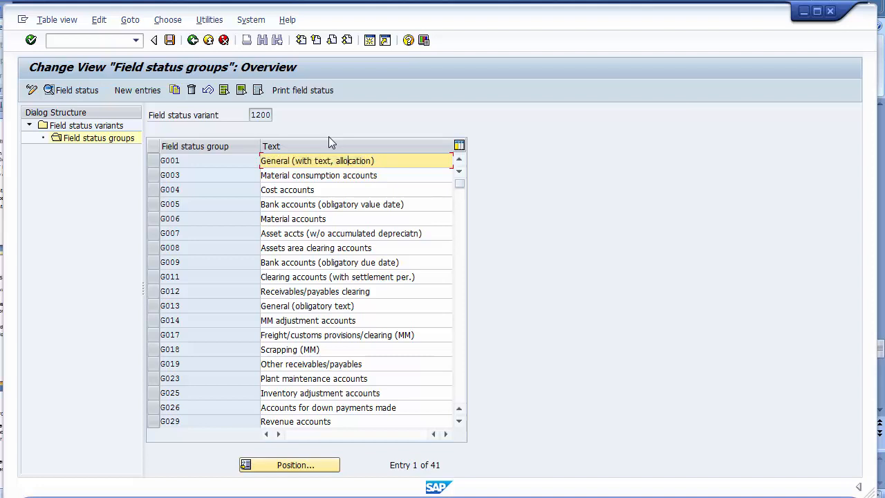
key("alt+Tab")
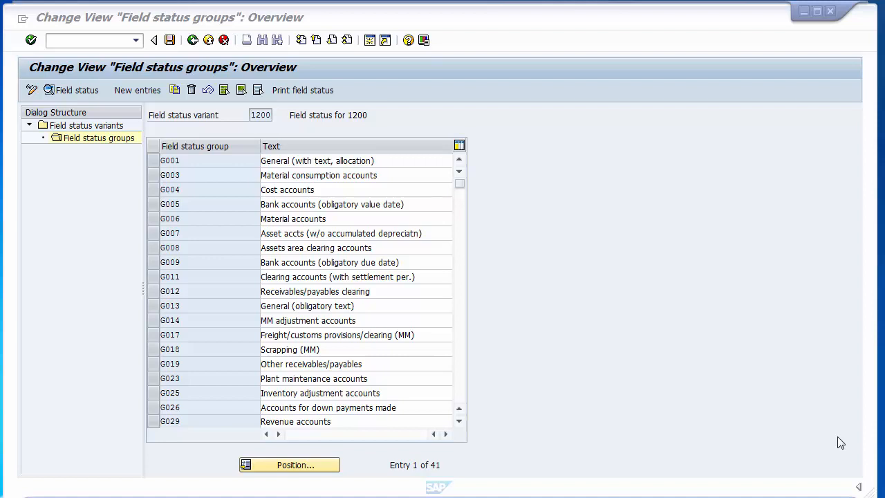
- Save field status variant 1200 under the customizing request and go back to the IMG tree
left_click(170, 41)
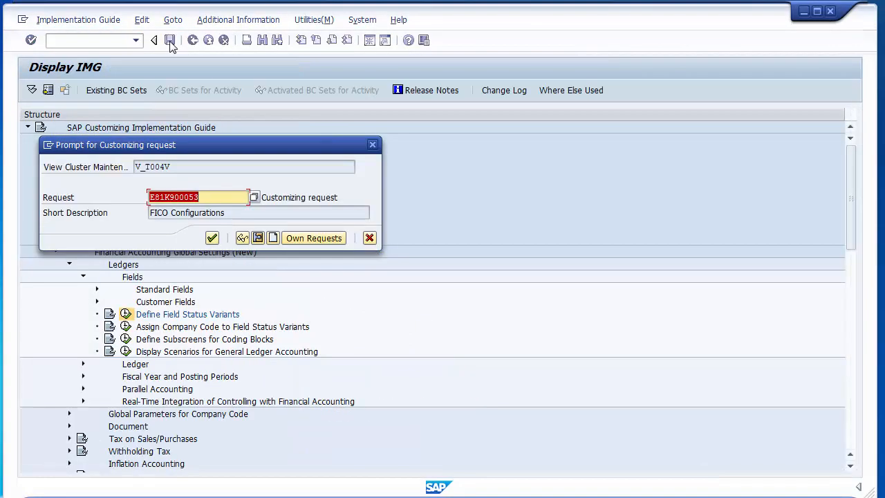
left_click(212, 237)
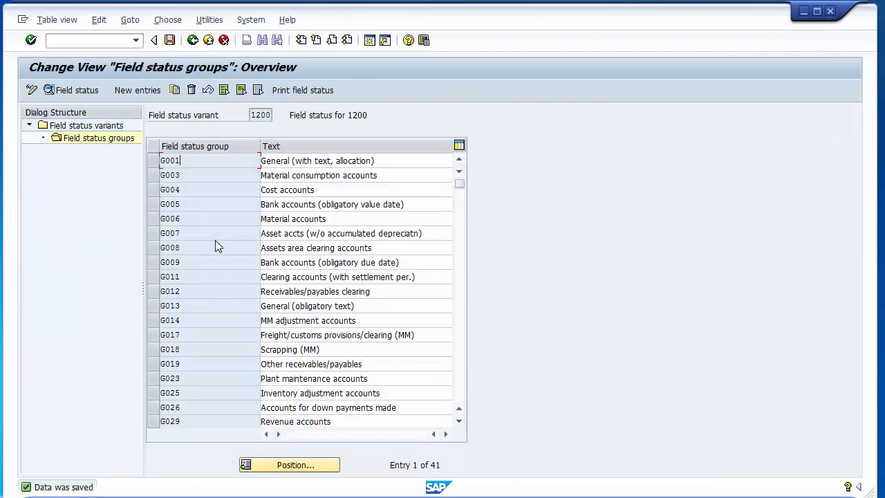
left_click(193, 40)
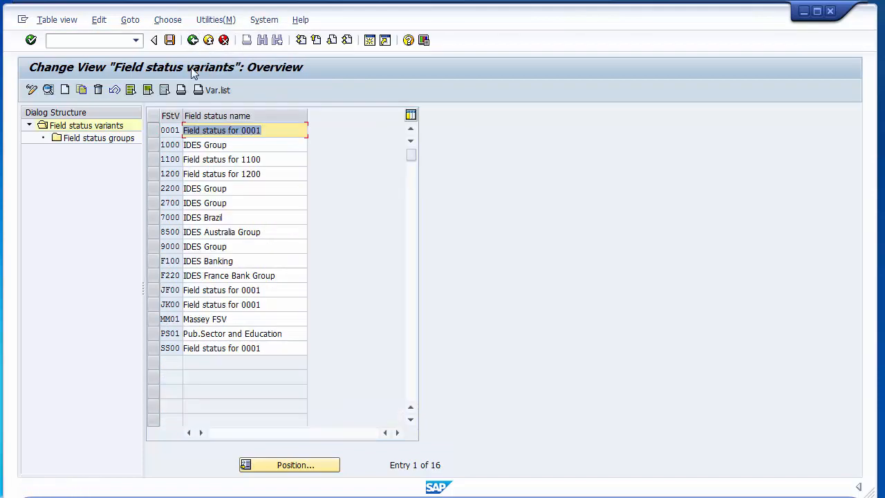
left_click(192, 40)
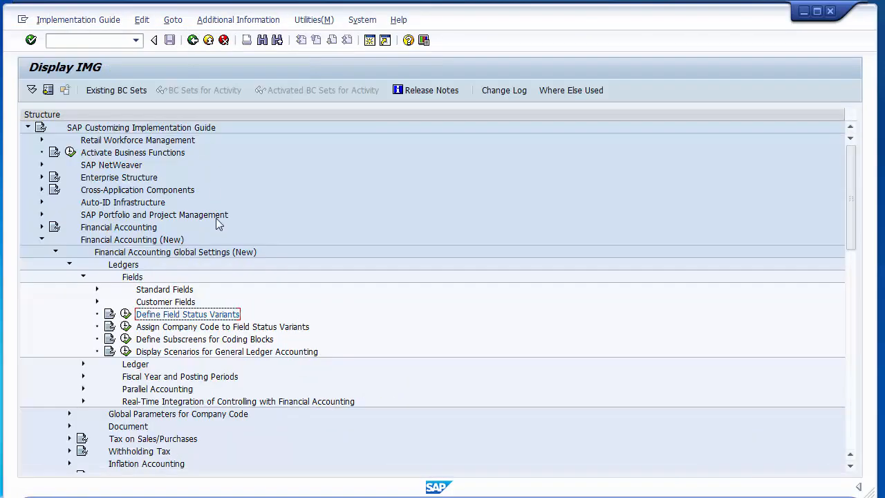
- Collapse Fields and Ledgers, expand Document > Tolerance Groups, and run Define Tolerance Groups for Employees
left_click(83, 277)
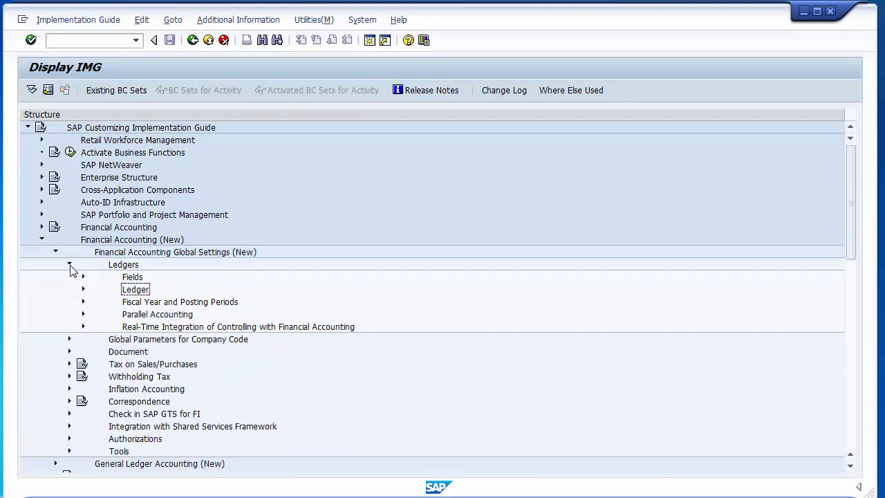
left_click(70, 265)
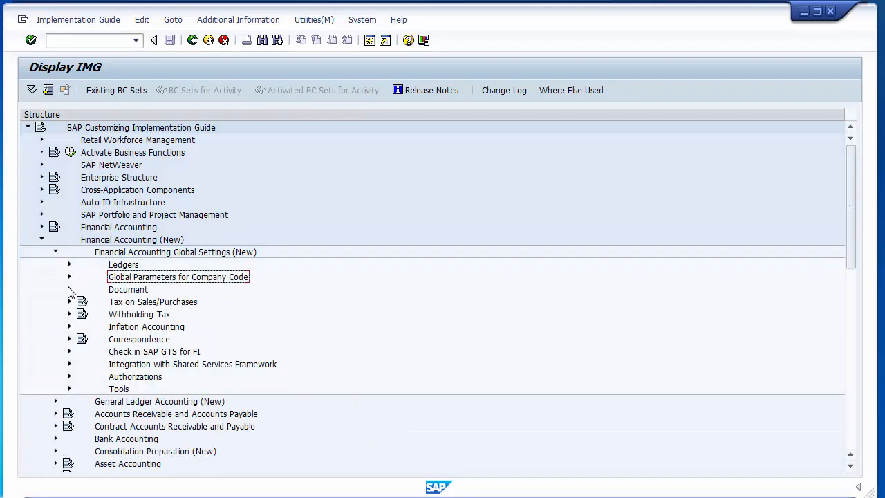
left_click(69, 290)
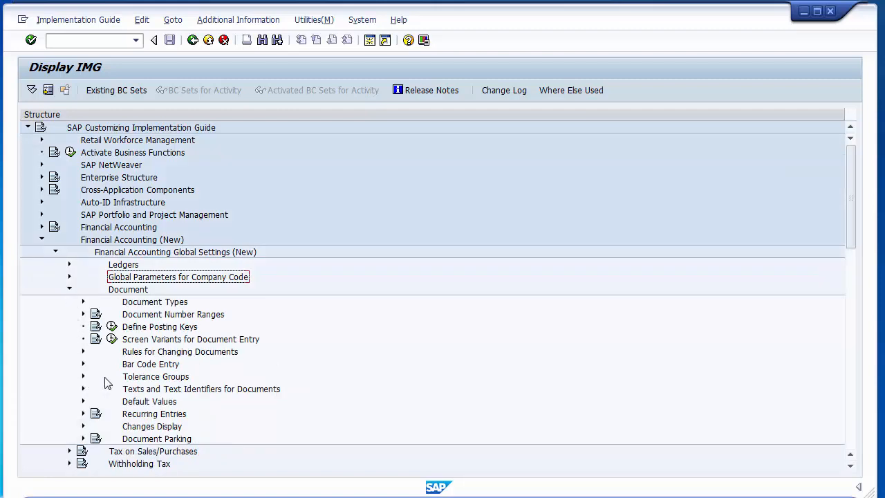
left_click(132, 378)
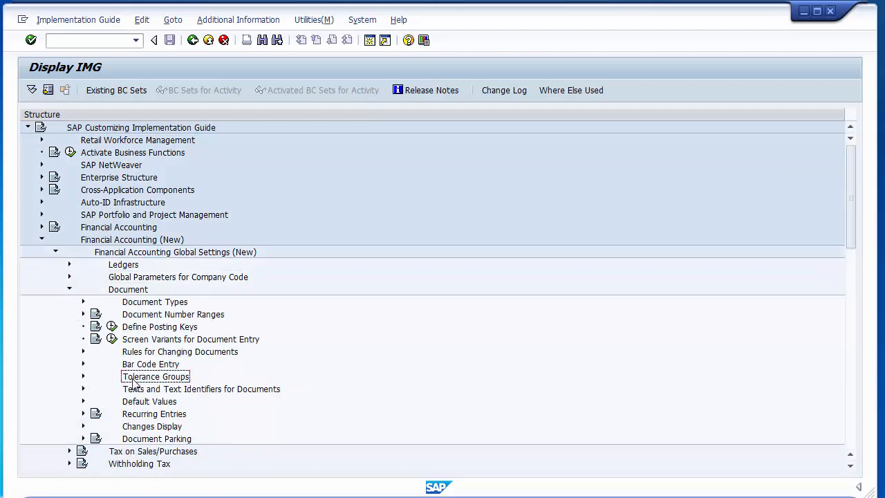
left_click(83, 377)
left_click(163, 390)
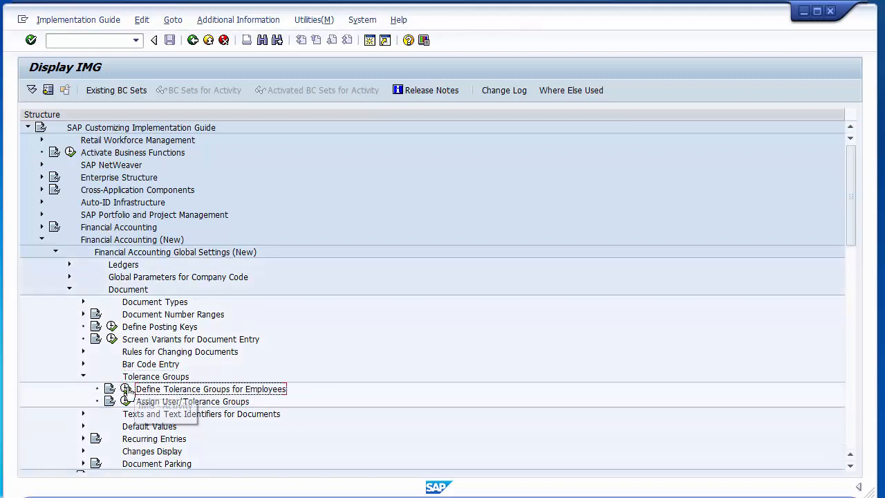
left_click(127, 390)
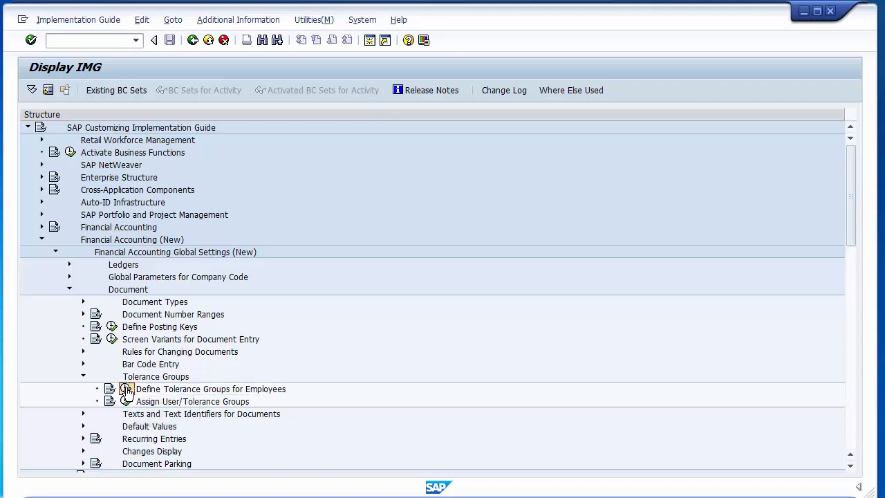
left_click(127, 389)
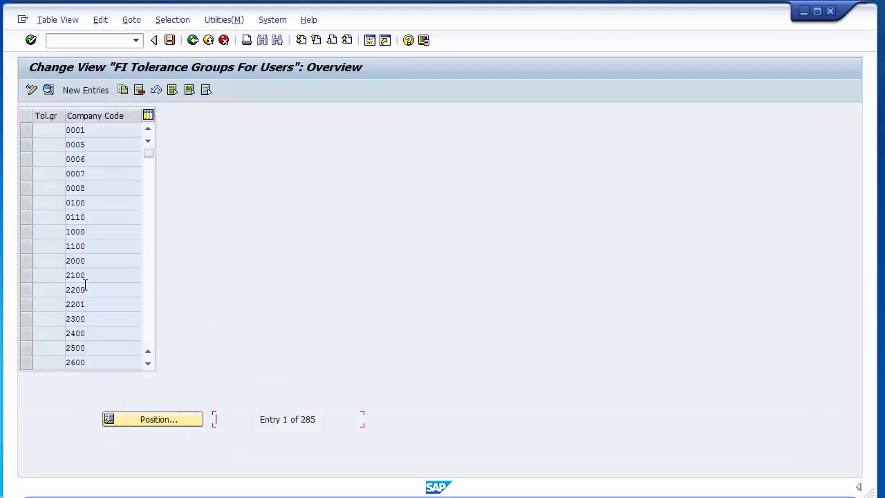
- Create a new tolerance group entry for company code 1200
left_click(84, 93)
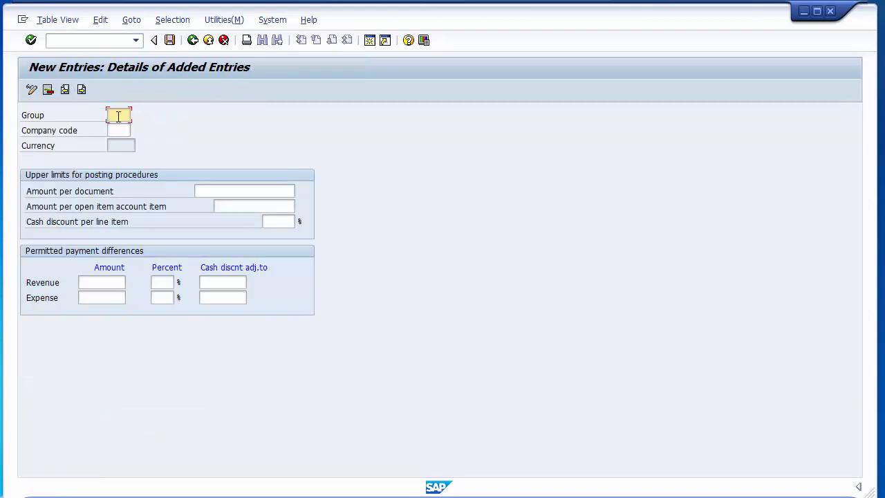
left_click(119, 130)
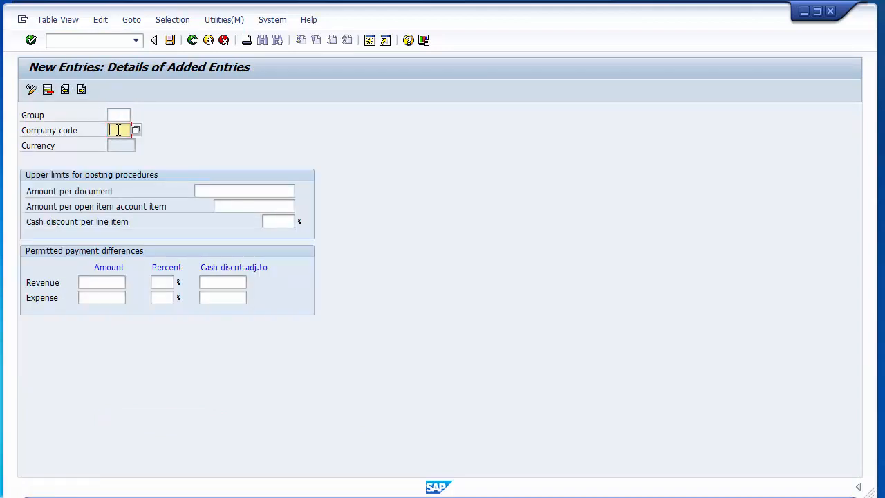
type("1200")
left_click(244, 188)
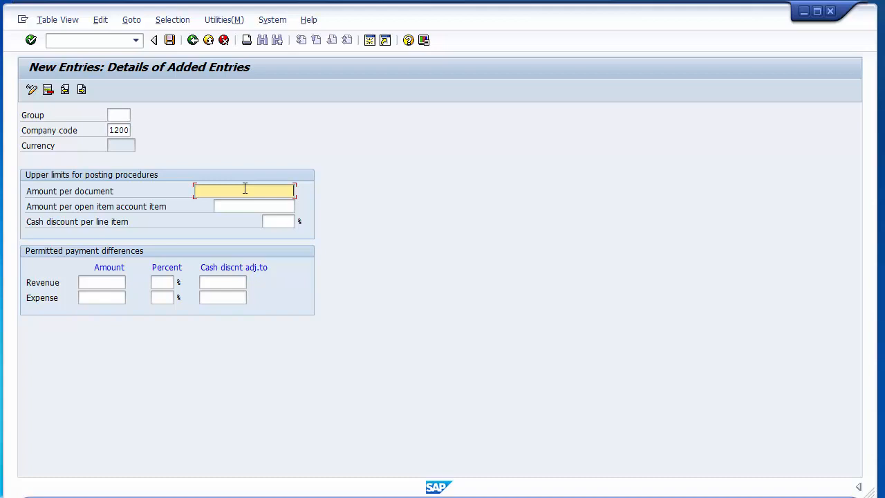
type("99999999999")
left_click(254, 208)
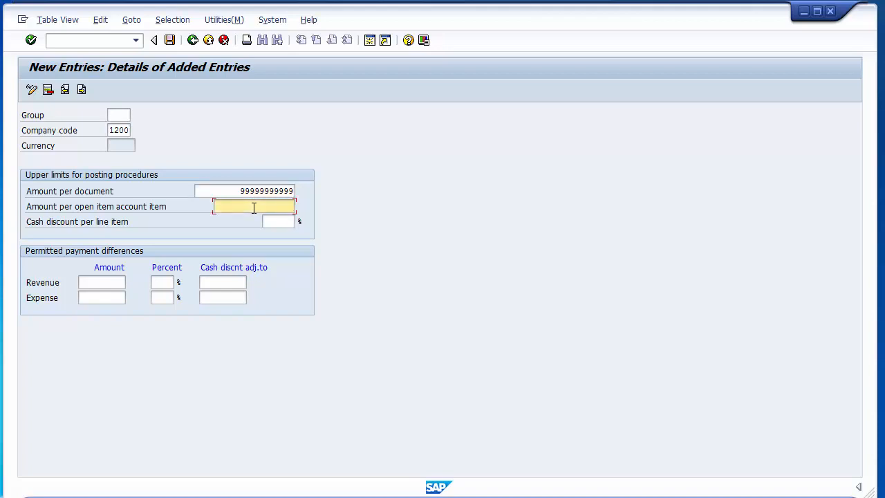
type("999999999")
left_click(113, 116)
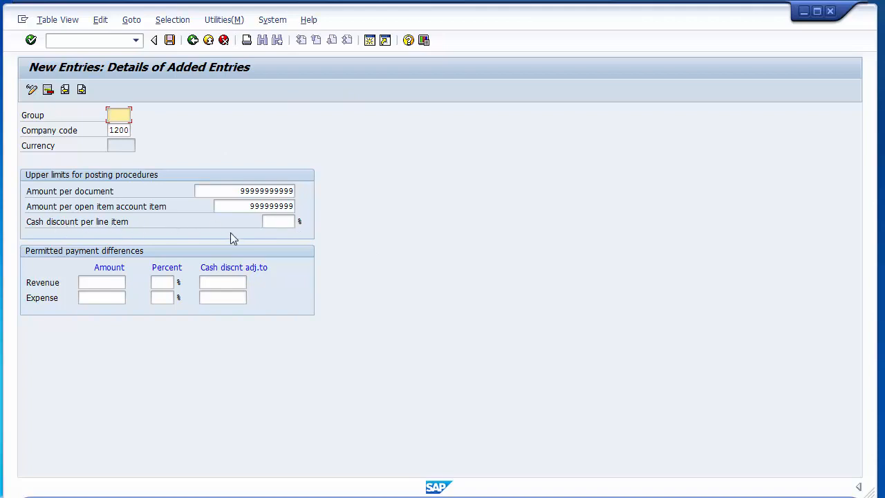
left_click(289, 221)
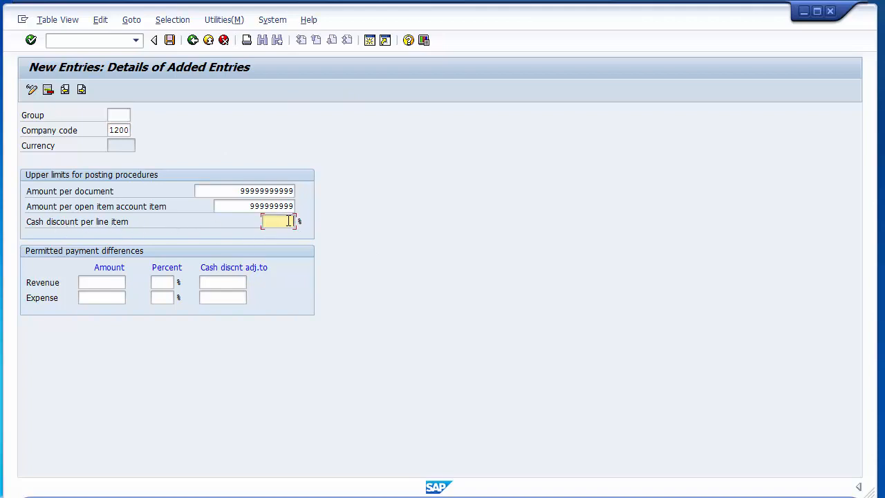
- Set cash discount per line item to 10 and permanently keep the current colour scheme
type("111111")
key("BackSpace")
key("BackSpace")
key("BackSpace")
key("BackSpace")
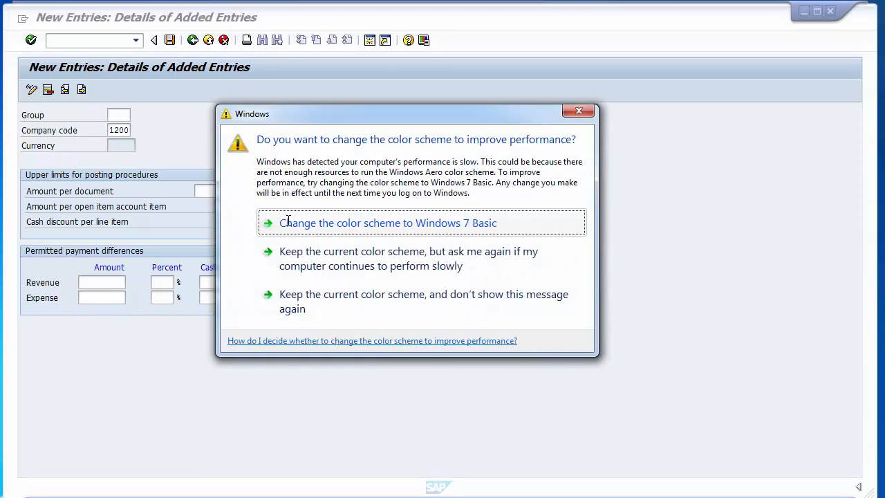
left_click(335, 304)
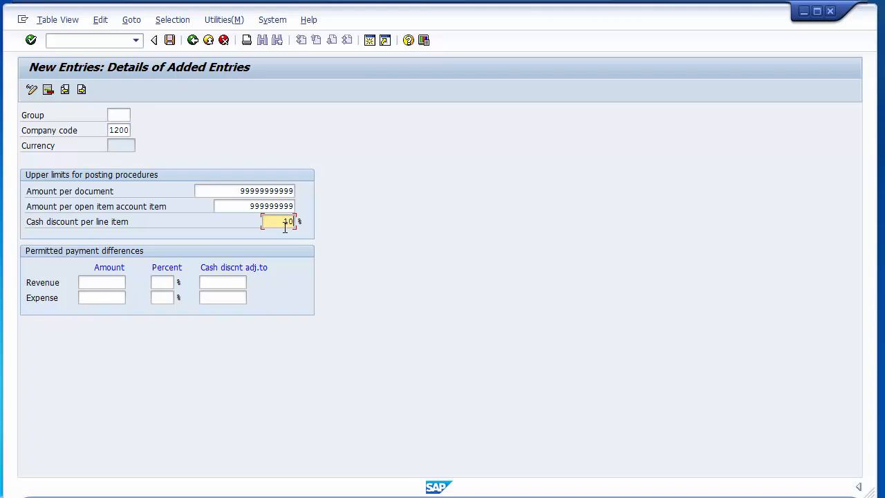
- Permit revenue and expense payment differences of 100 amount and 10 percent each
left_click(104, 284)
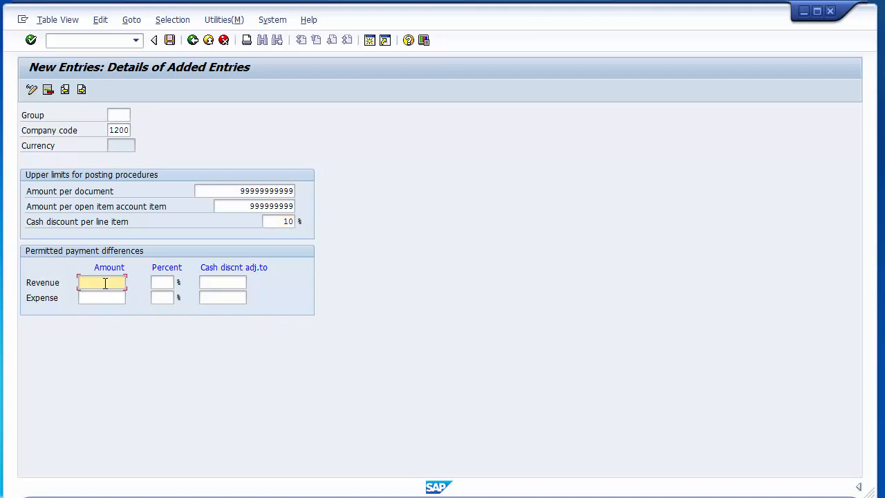
type("100")
left_click(104, 296)
type("10")
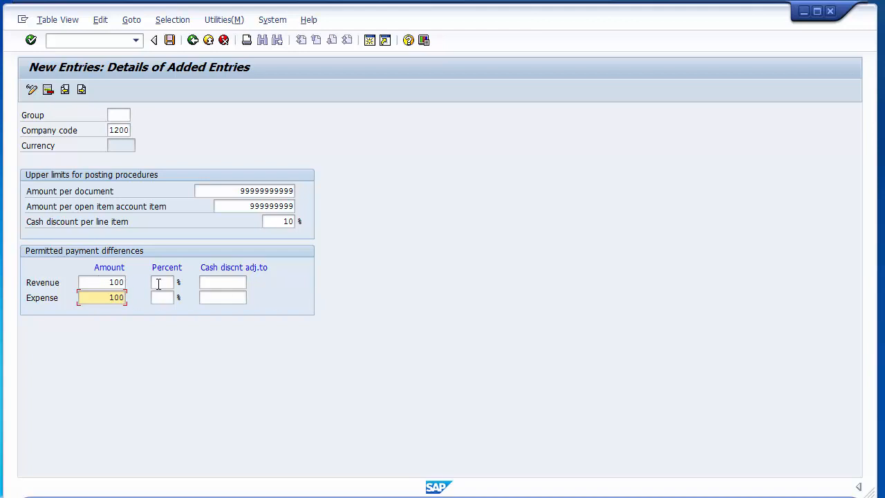
left_click(158, 283)
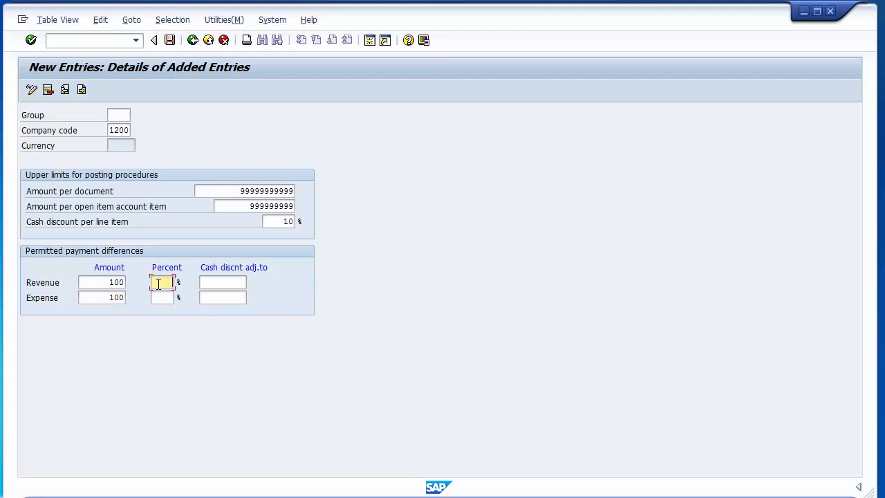
type("10")
left_click(159, 297)
type("1")
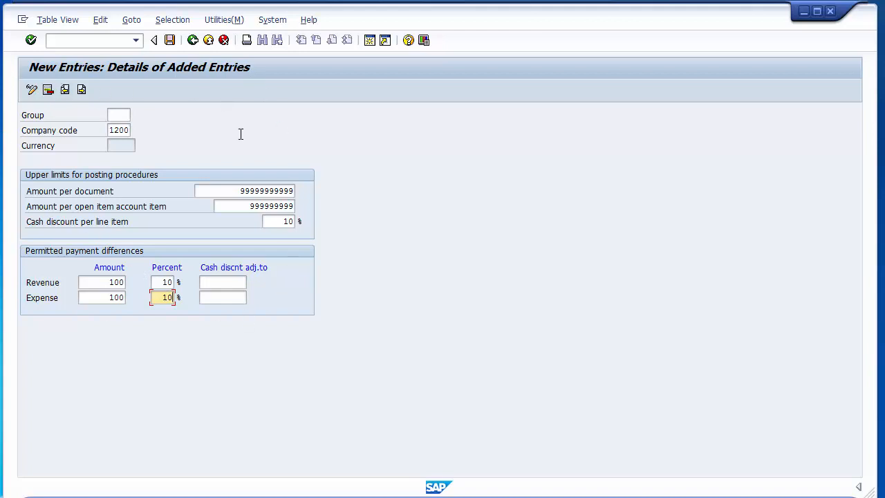
- Save the company code 1200 tolerance group under a customizing request, then return to the overview
left_click(170, 40)
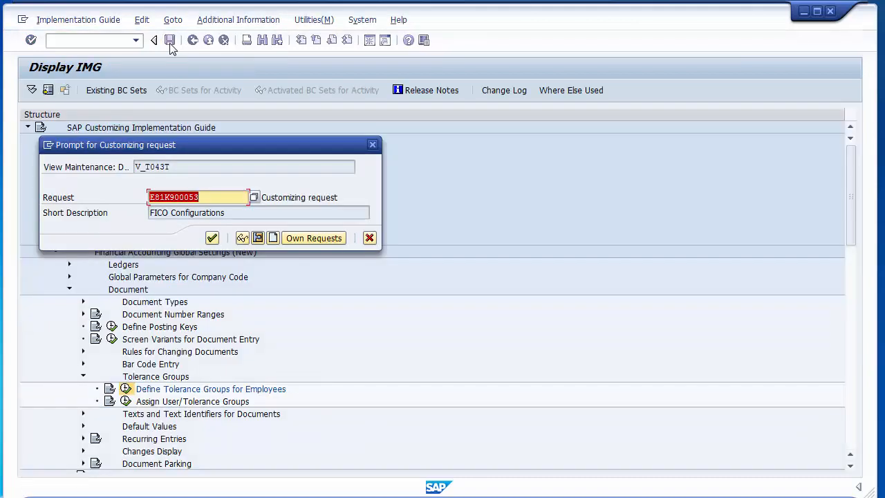
left_click(212, 239)
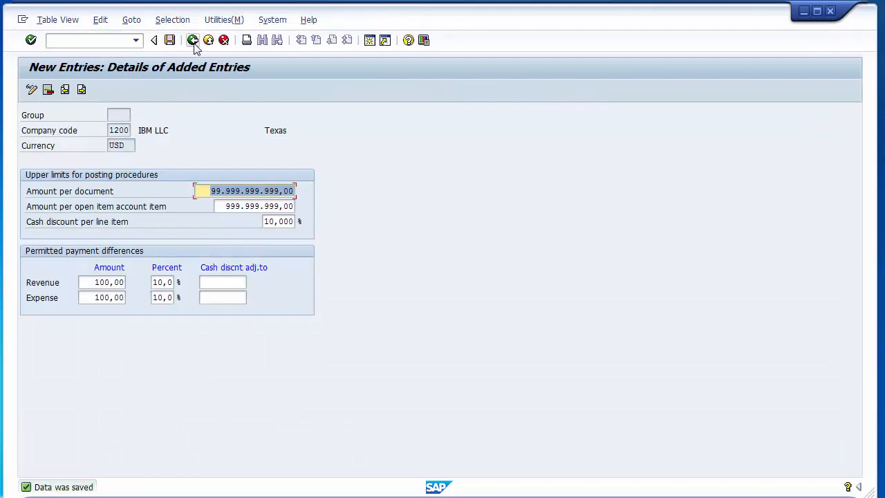
left_click(120, 115)
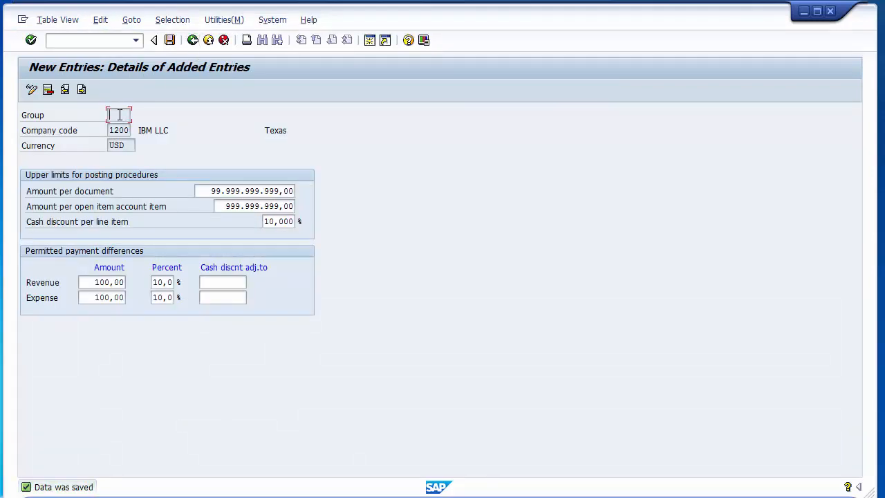
left_click(192, 42)
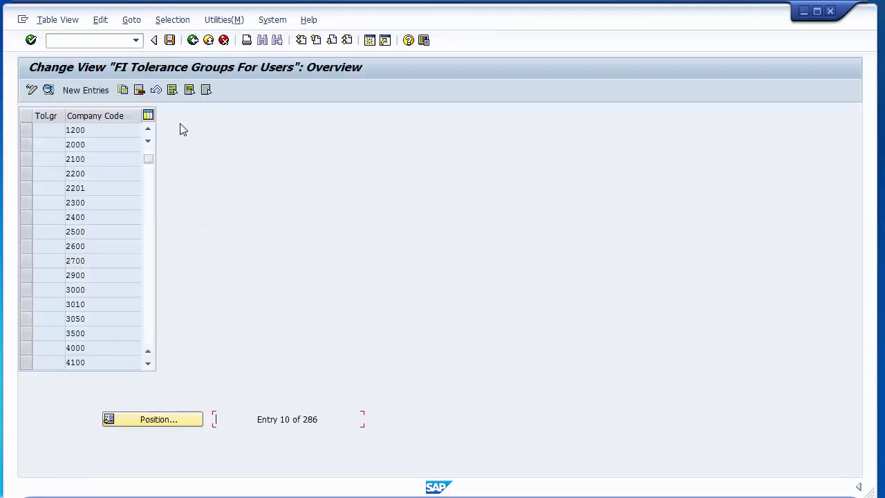
- Inspect the four users' tolerance group assignments in Assign User/Tolerance Groups, then return to the IMG
left_click(193, 42)
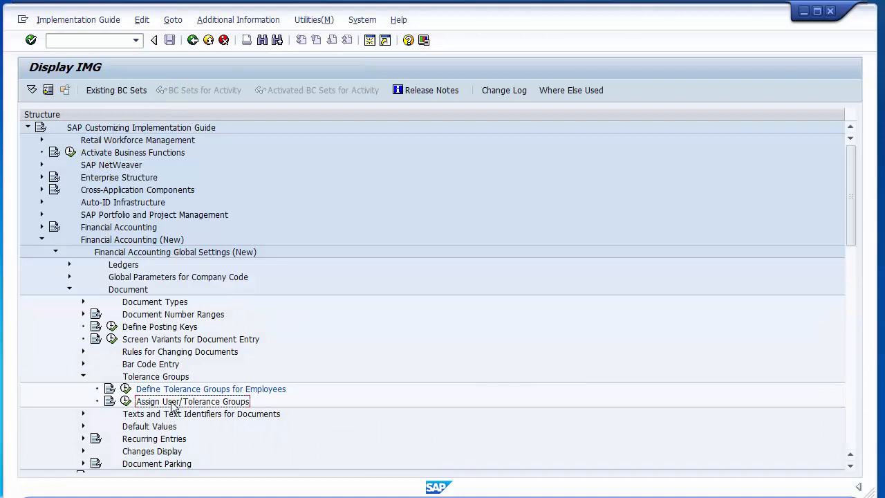
left_click(126, 403)
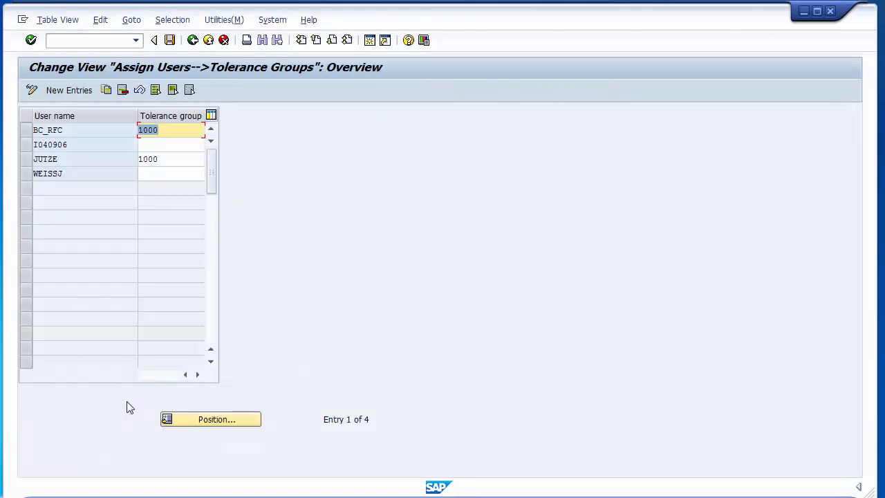
left_click_drag(64, 130, 31, 130)
left_click(82, 132)
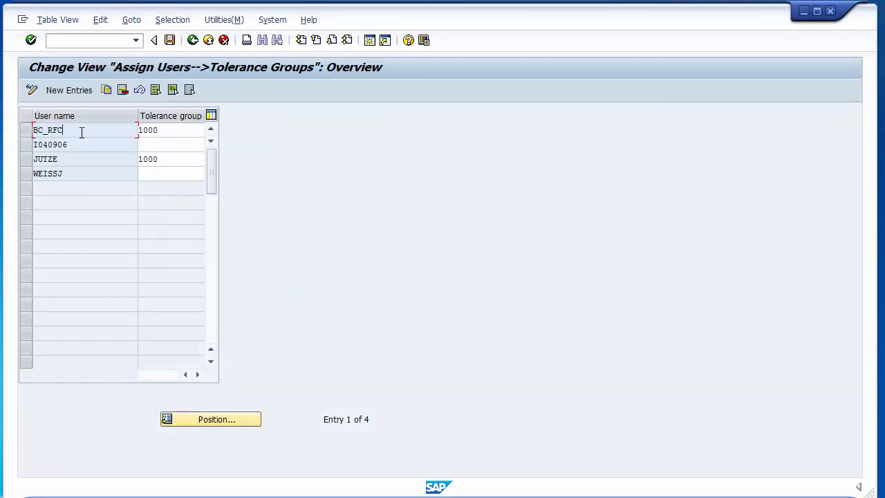
left_click(187, 130)
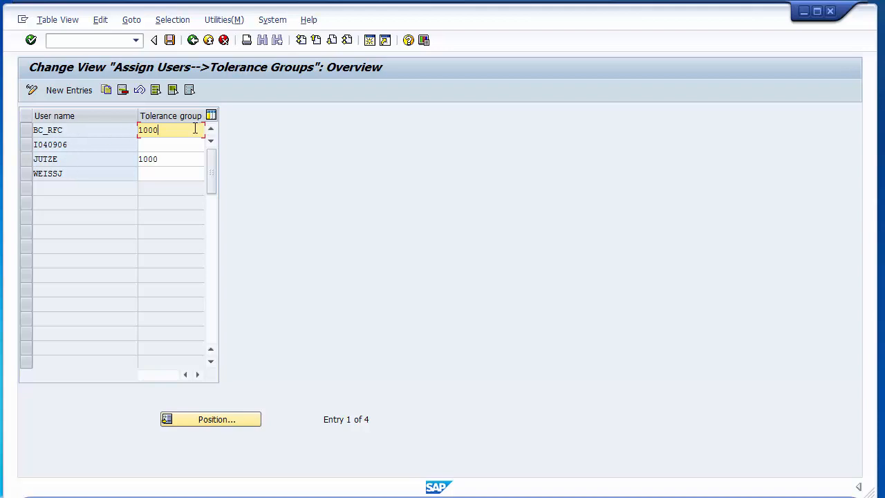
left_click(192, 42)
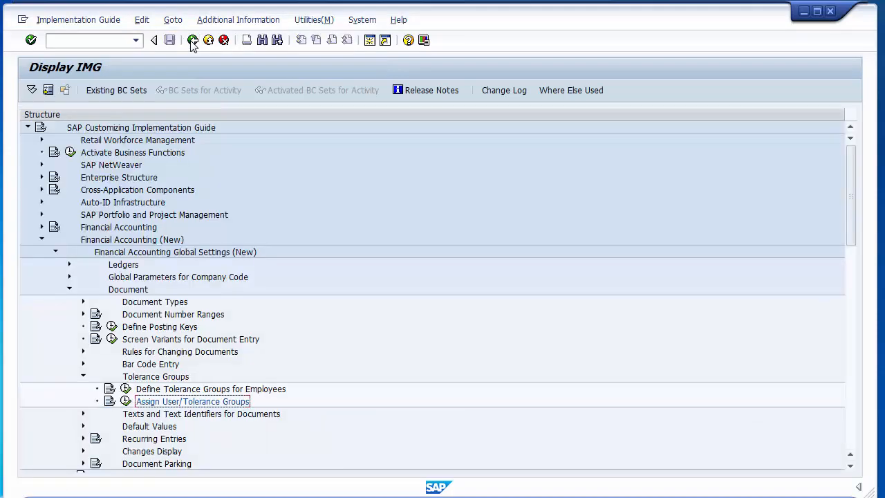